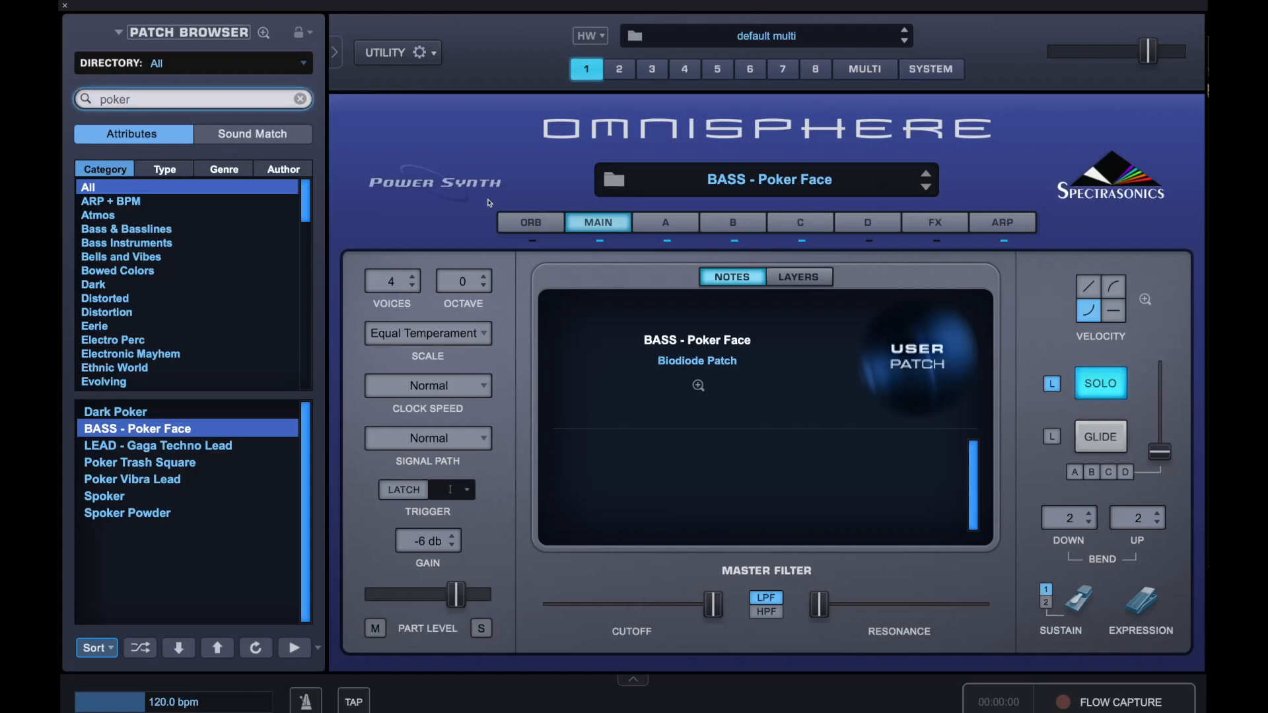
Initialize the current patch to the default and open layer A for editing.
left_click(427, 57)
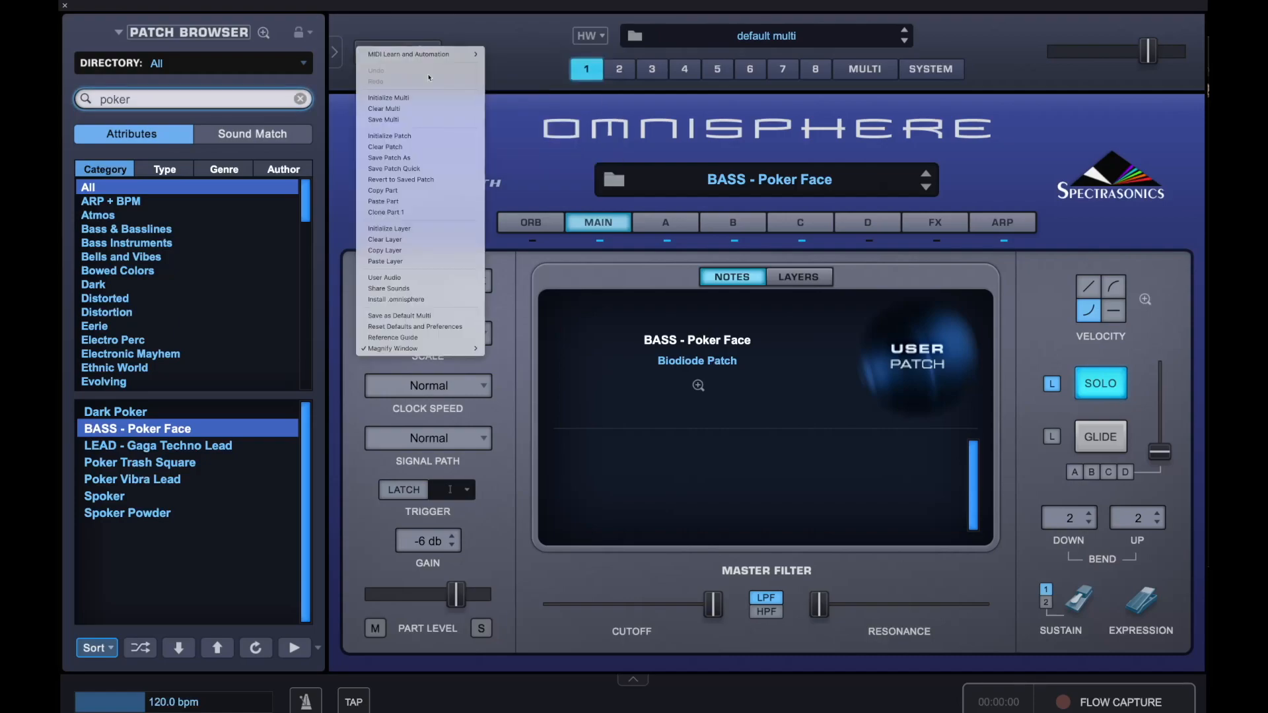
left_click(418, 137)
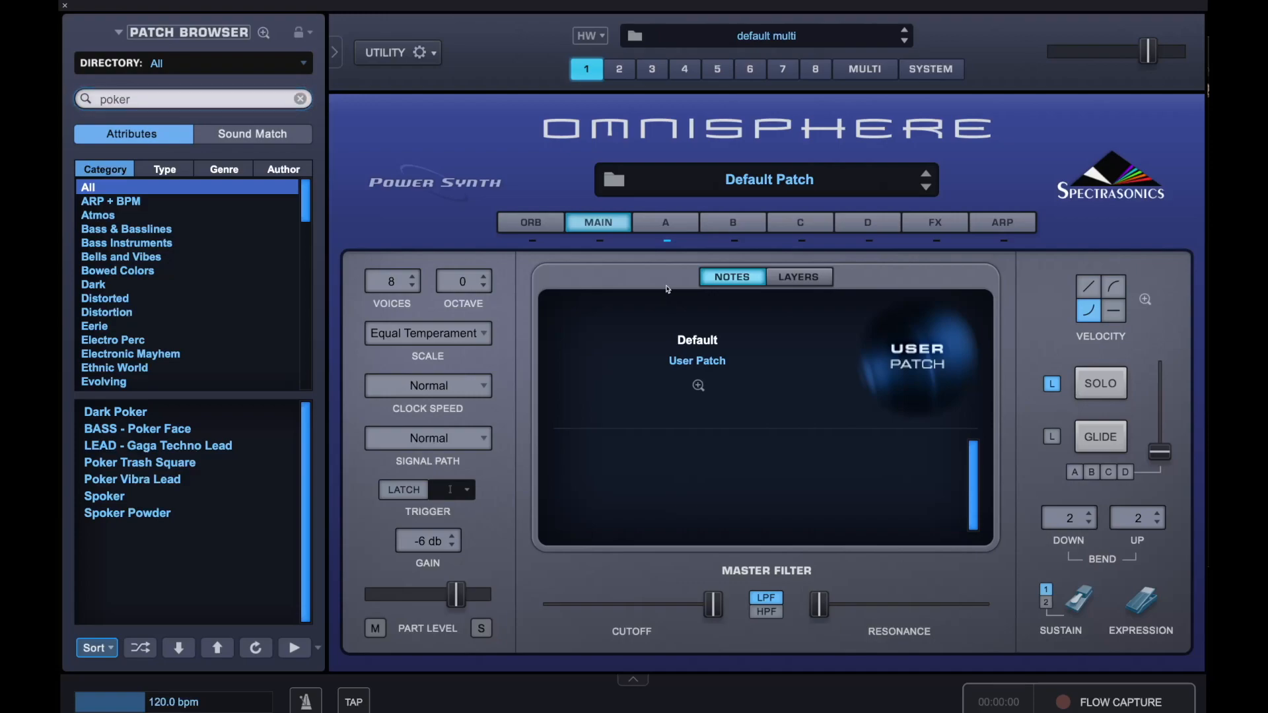
left_click(675, 231)
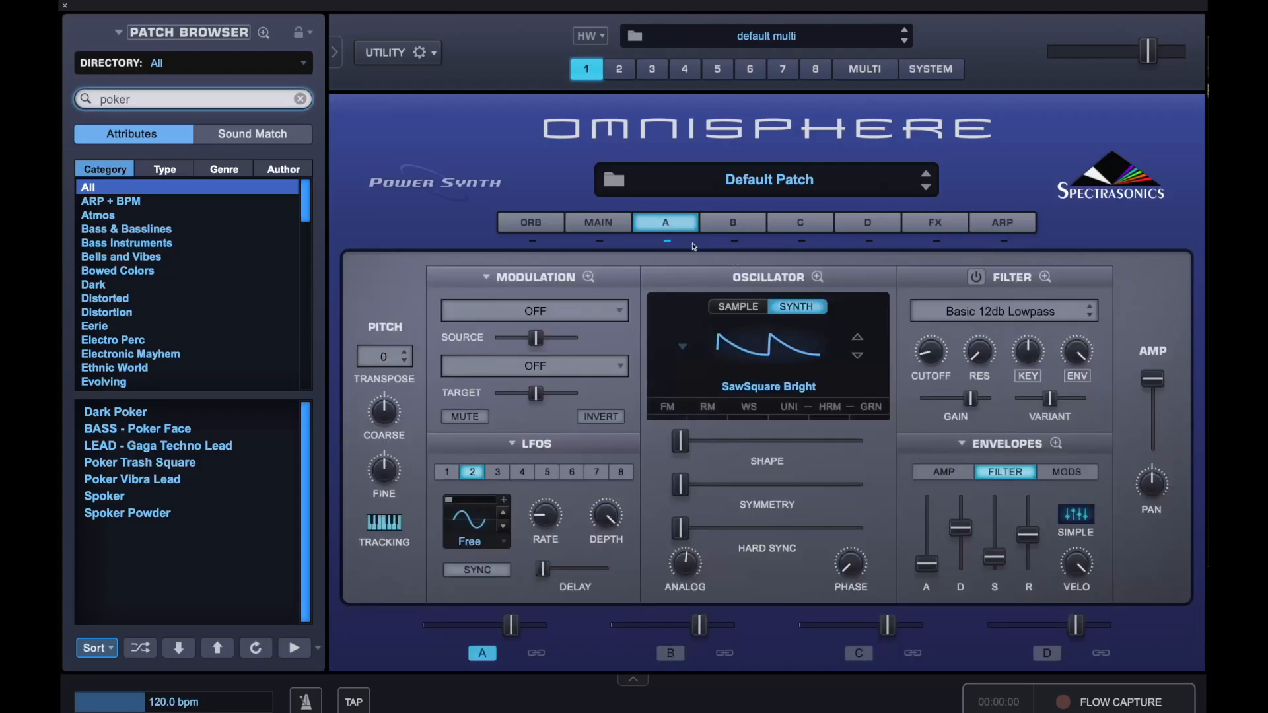
Turn on layers B and C alongside layer A.
left_click(670, 655)
left_click(856, 655)
left_click(855, 655)
left_click(670, 654)
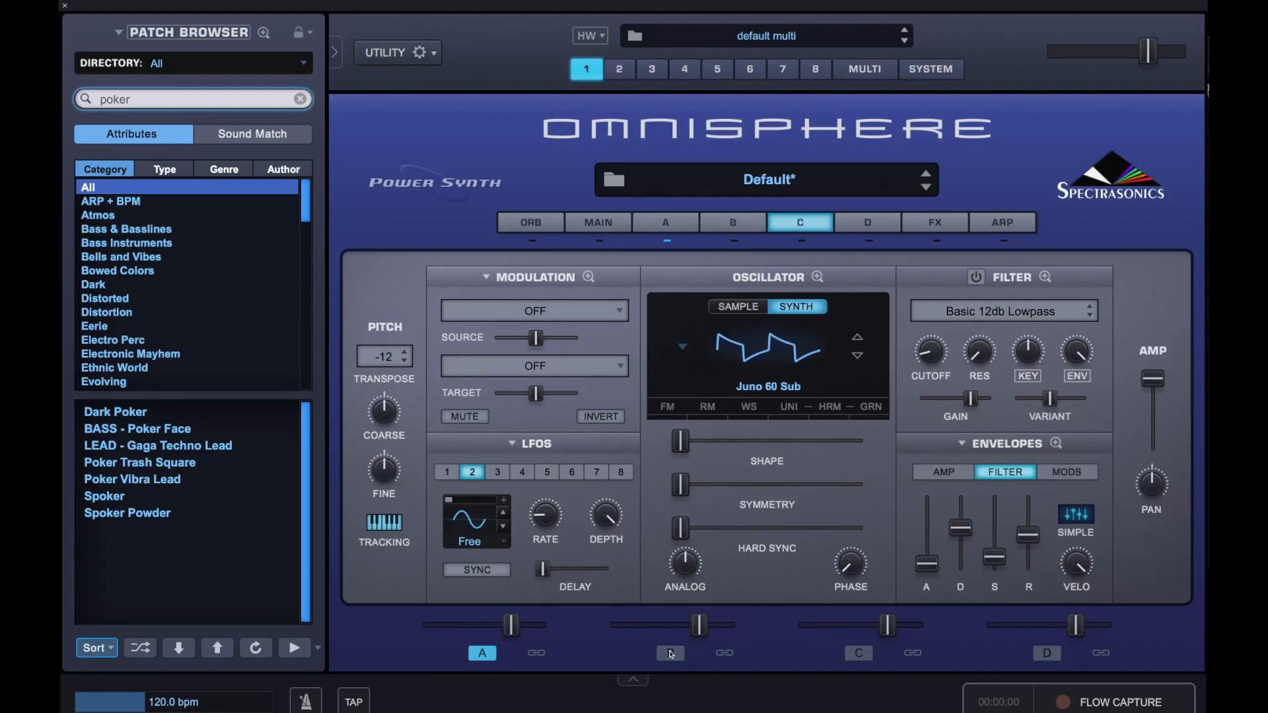
left_click(735, 242)
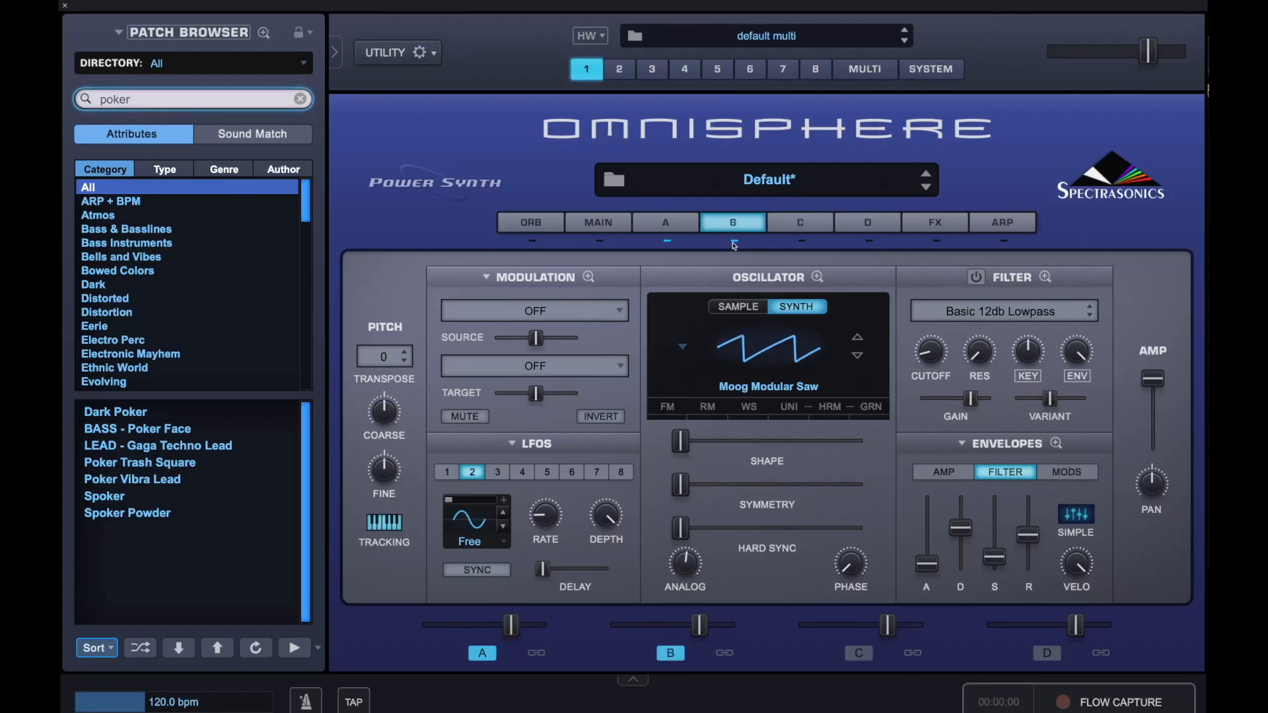
left_click(803, 243)
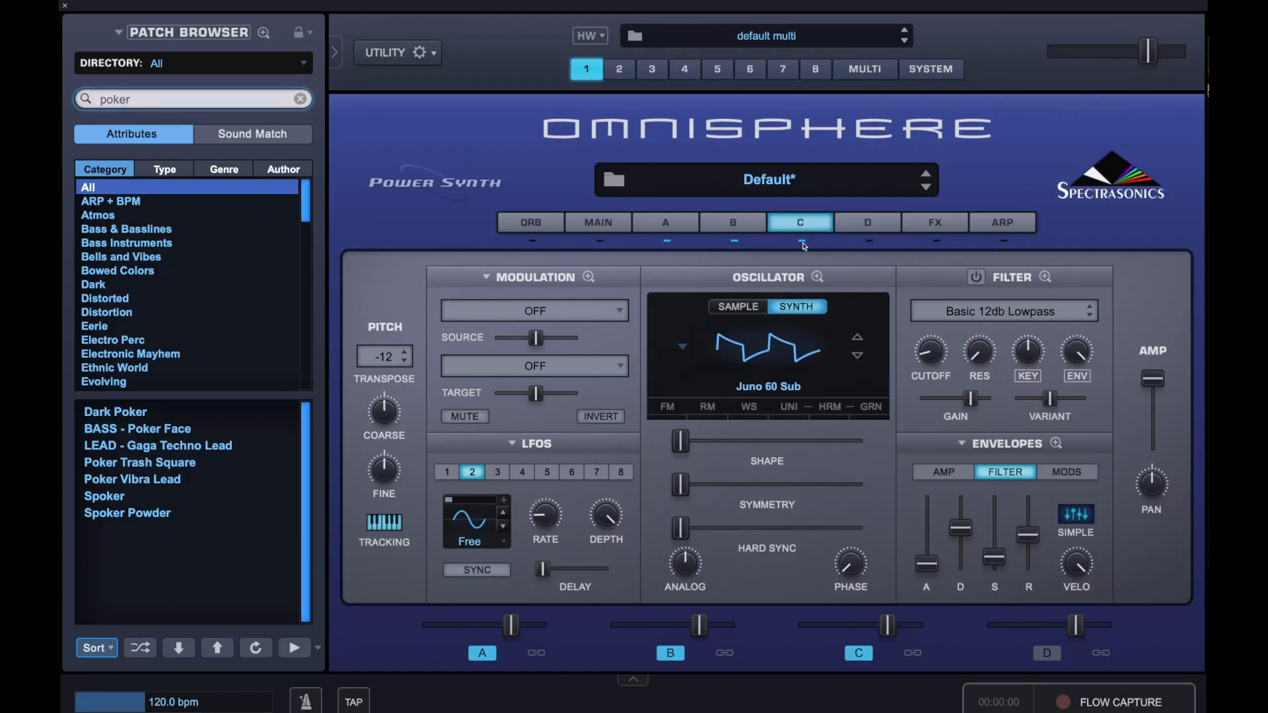
Transpose layer A to -24 and layer B to -12, and check layer C's transposition.
left_click(664, 222)
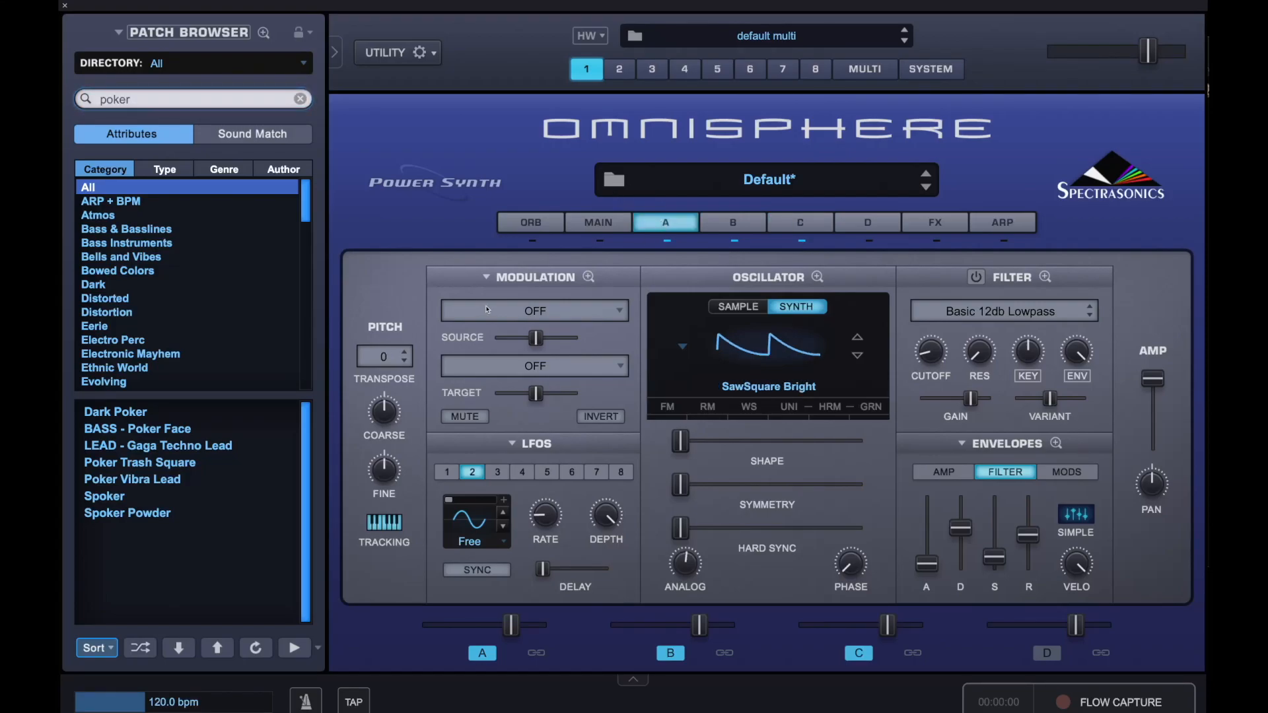
left_click(385, 357)
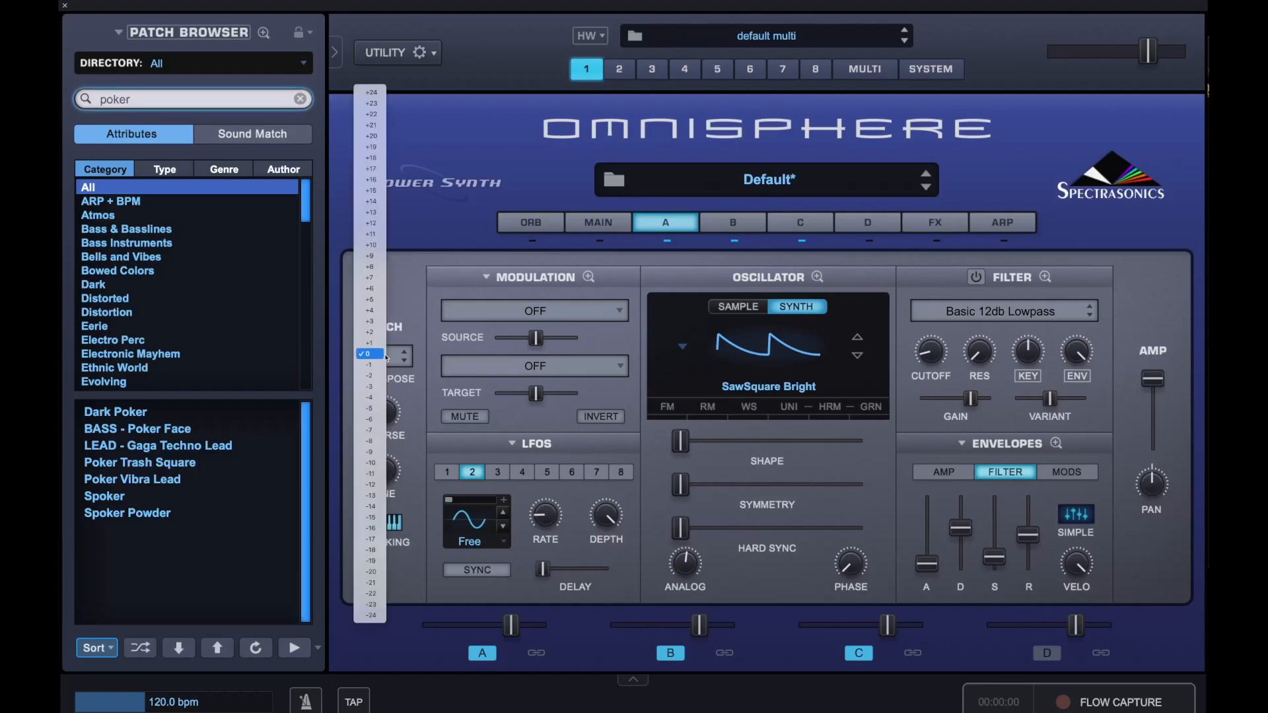
left_click(371, 616)
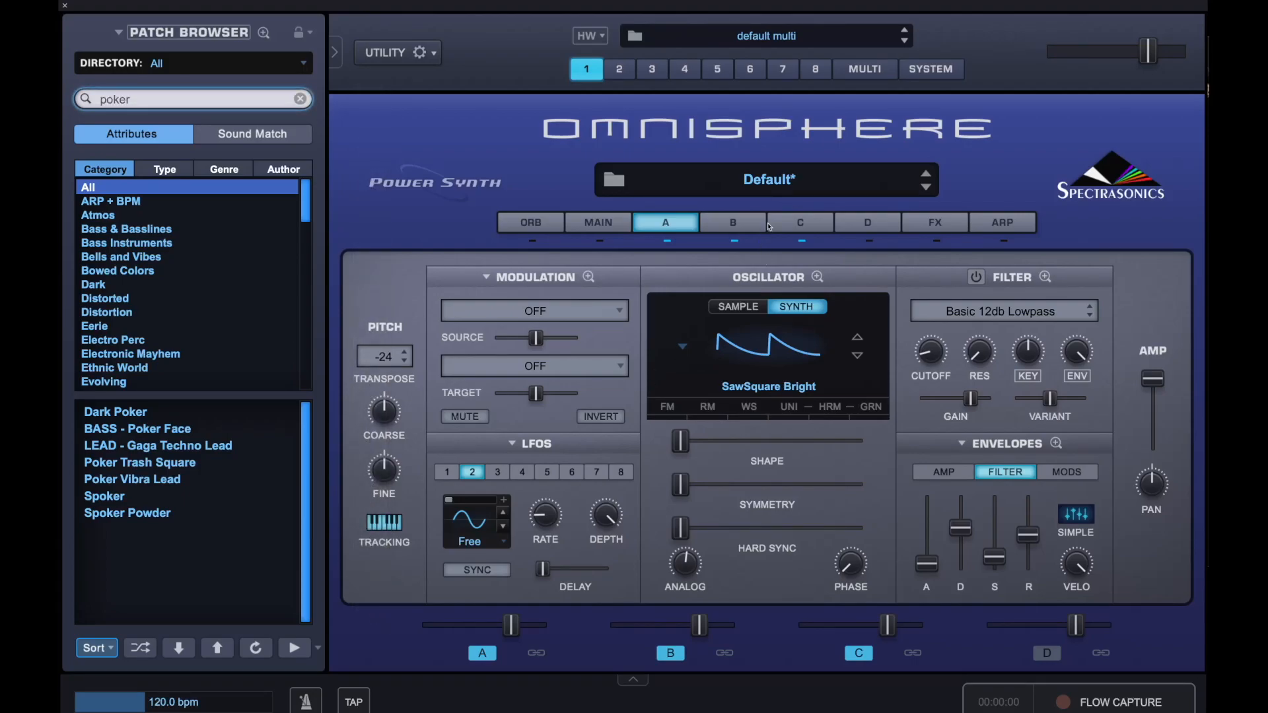
left_click(738, 223)
left_click(392, 358)
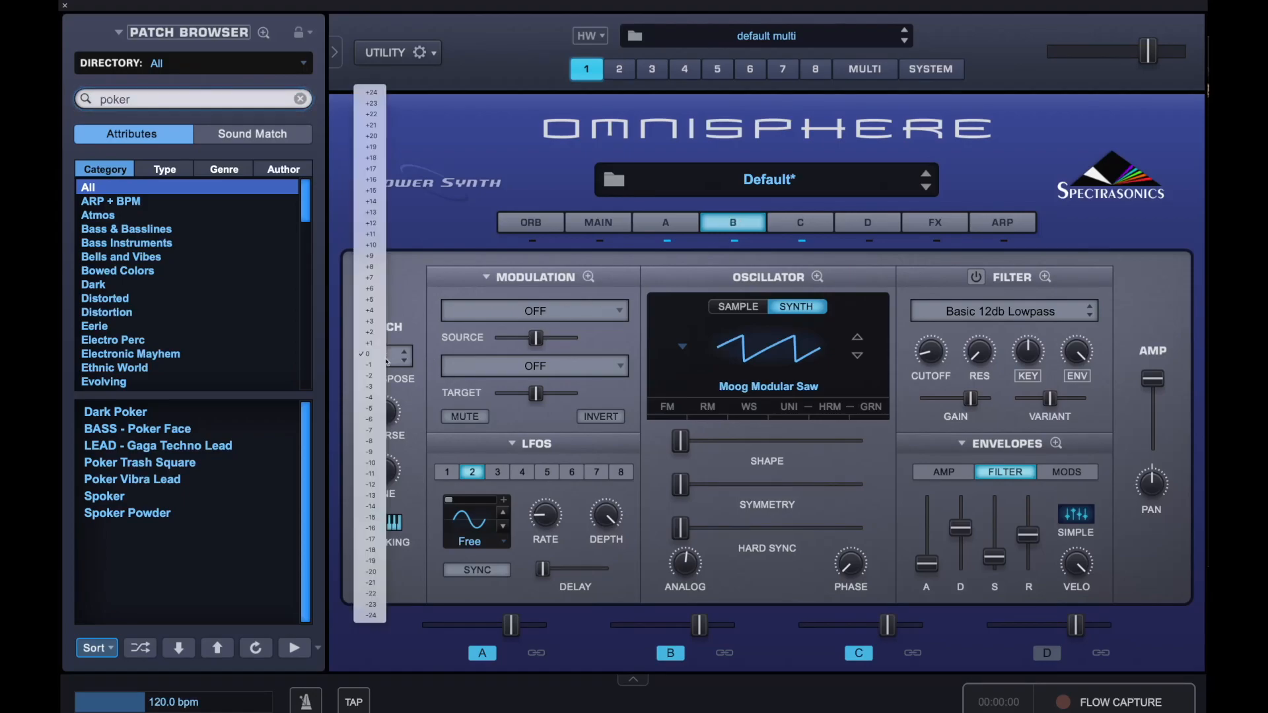
left_click(375, 484)
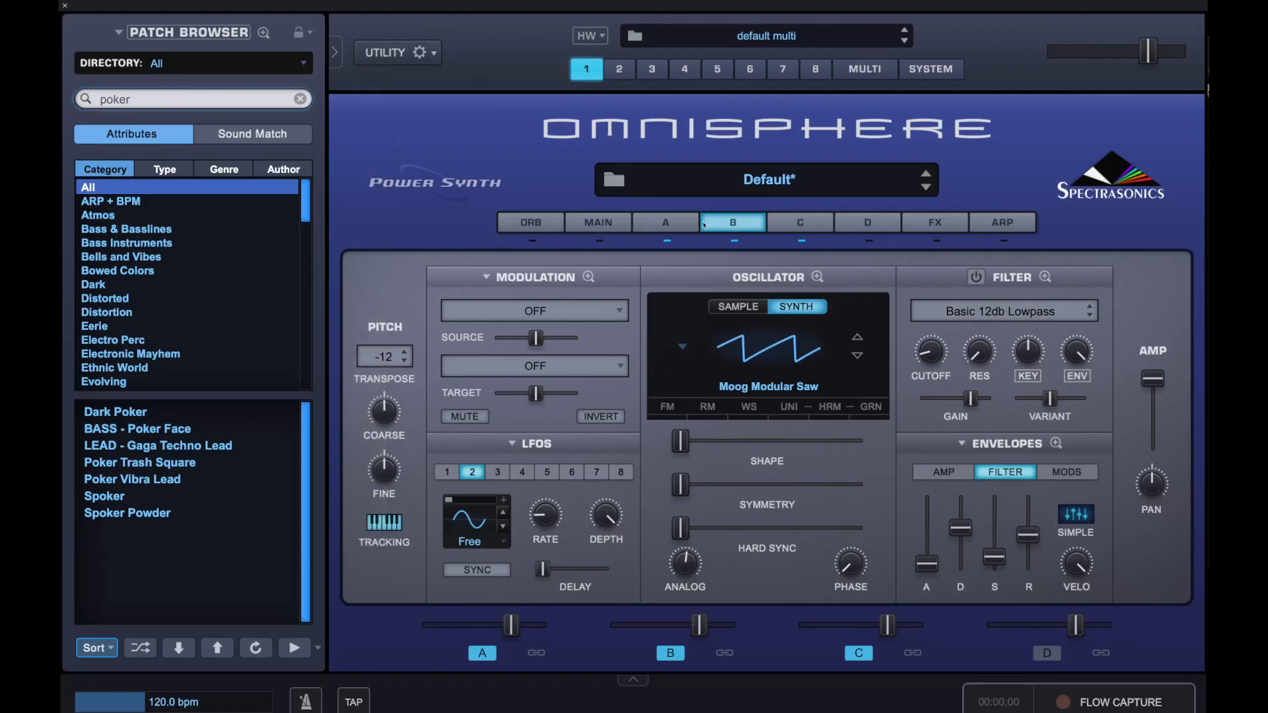
left_click(800, 223)
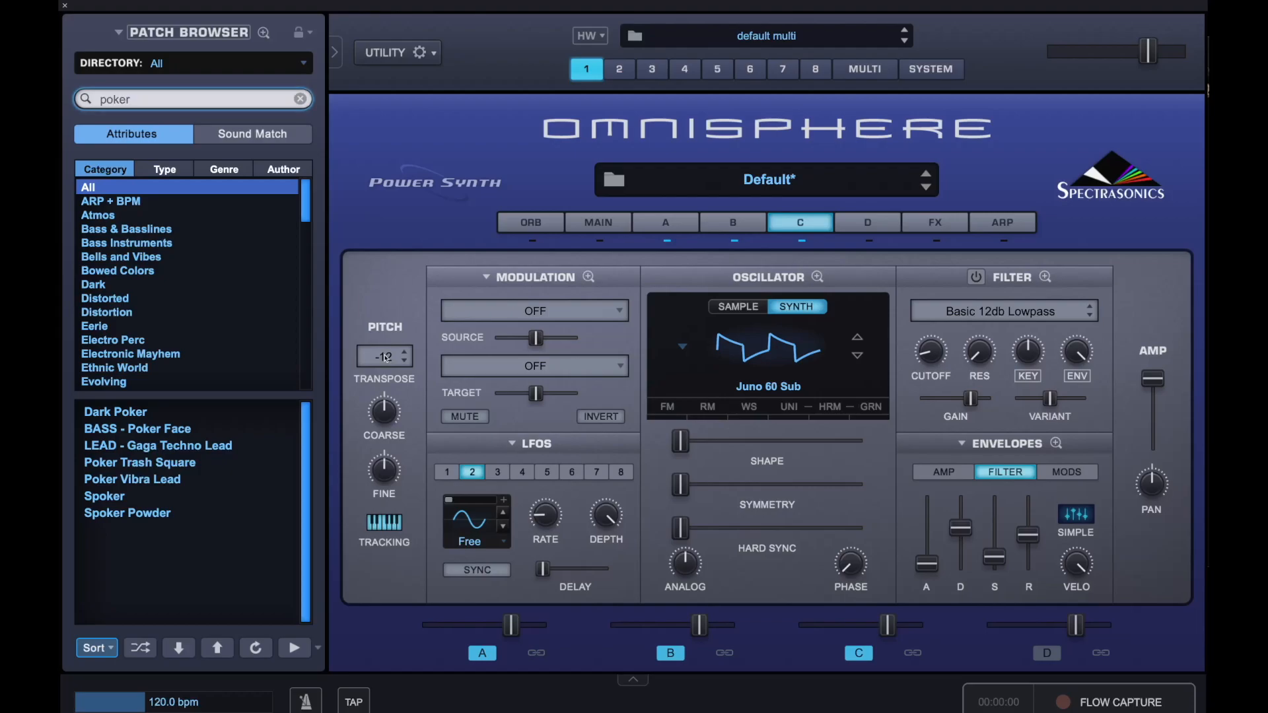
Detune the fine pitch of layer B slightly upward and that of layer C slightly downward.
left_click(740, 226)
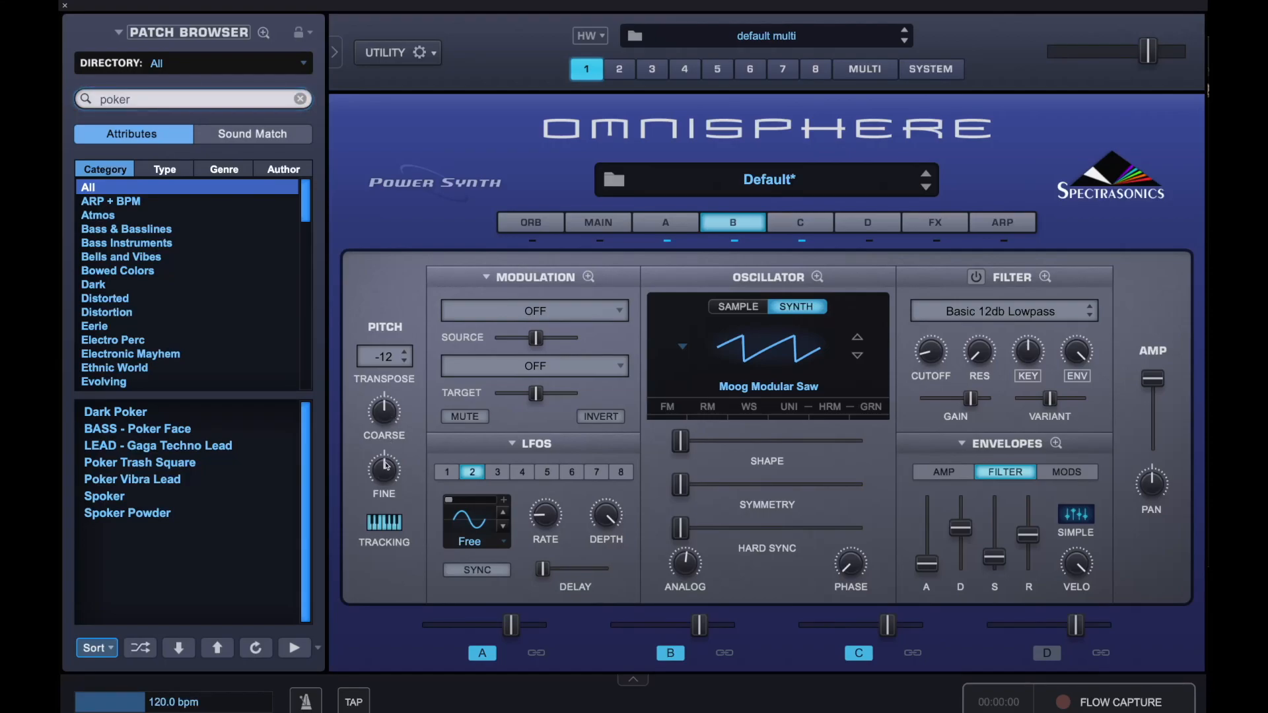
left_click_drag(386, 467, 387, 459)
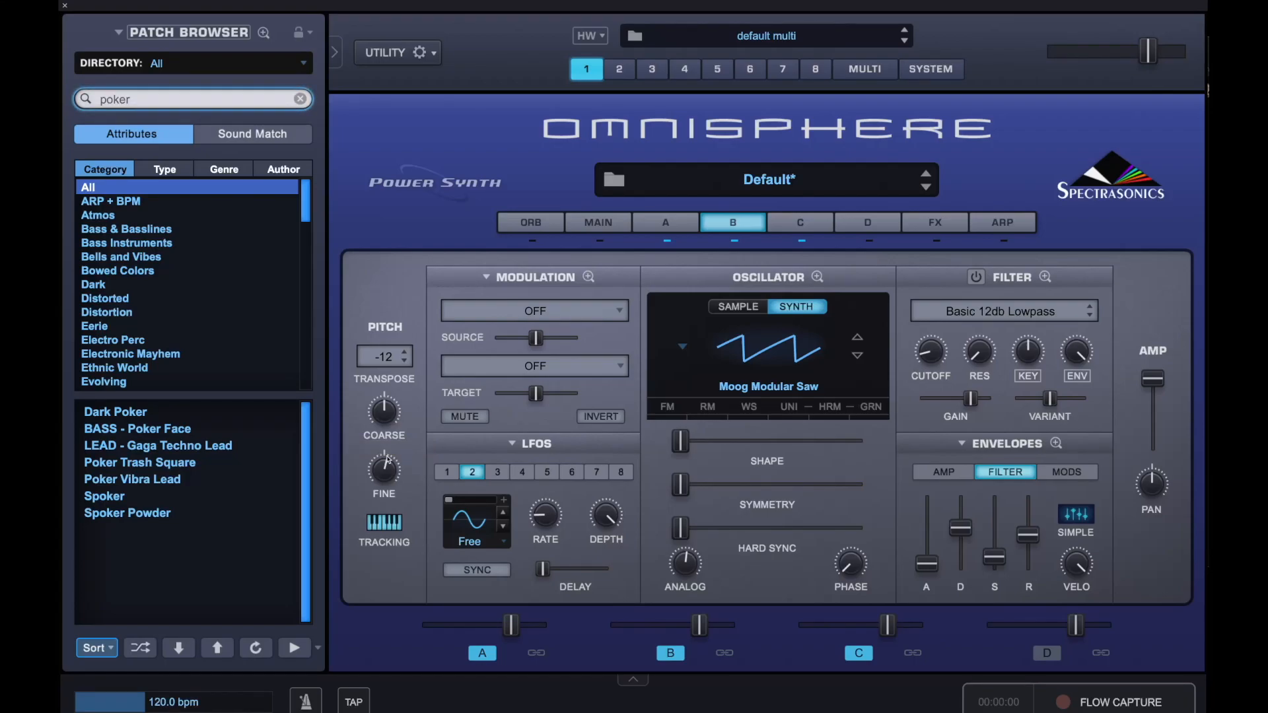
left_click(790, 224)
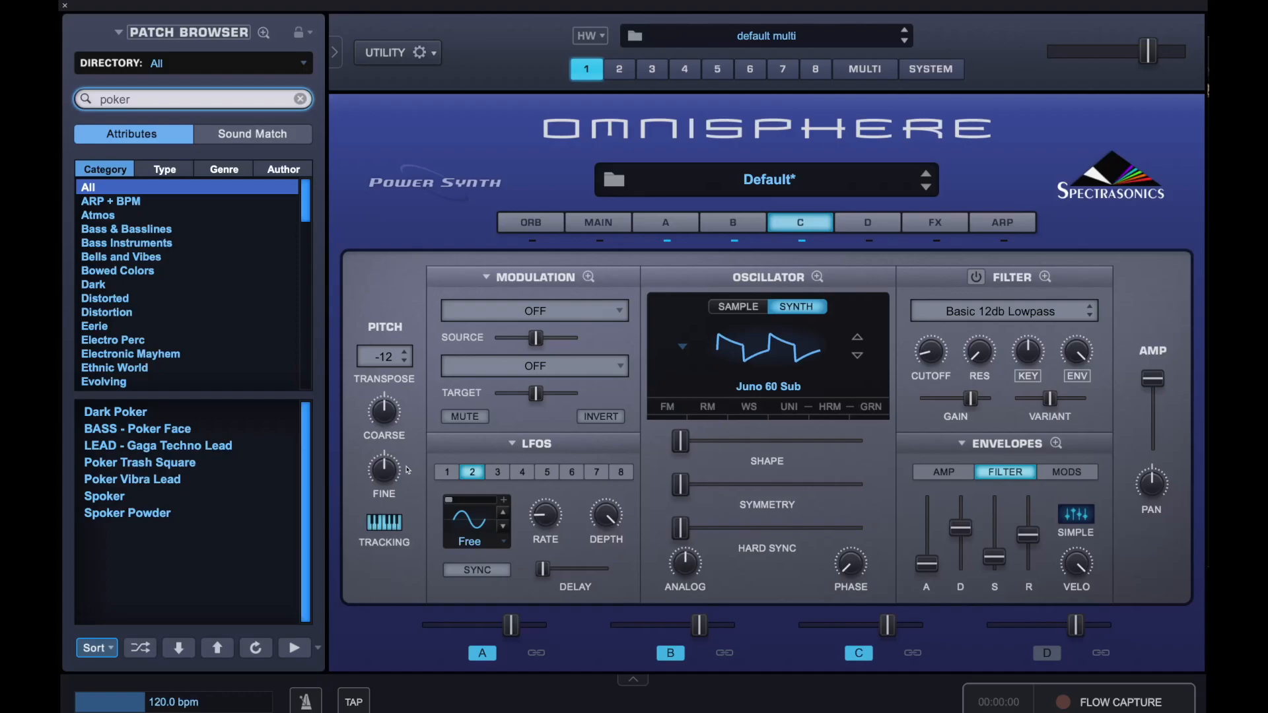
left_click_drag(387, 472, 388, 481)
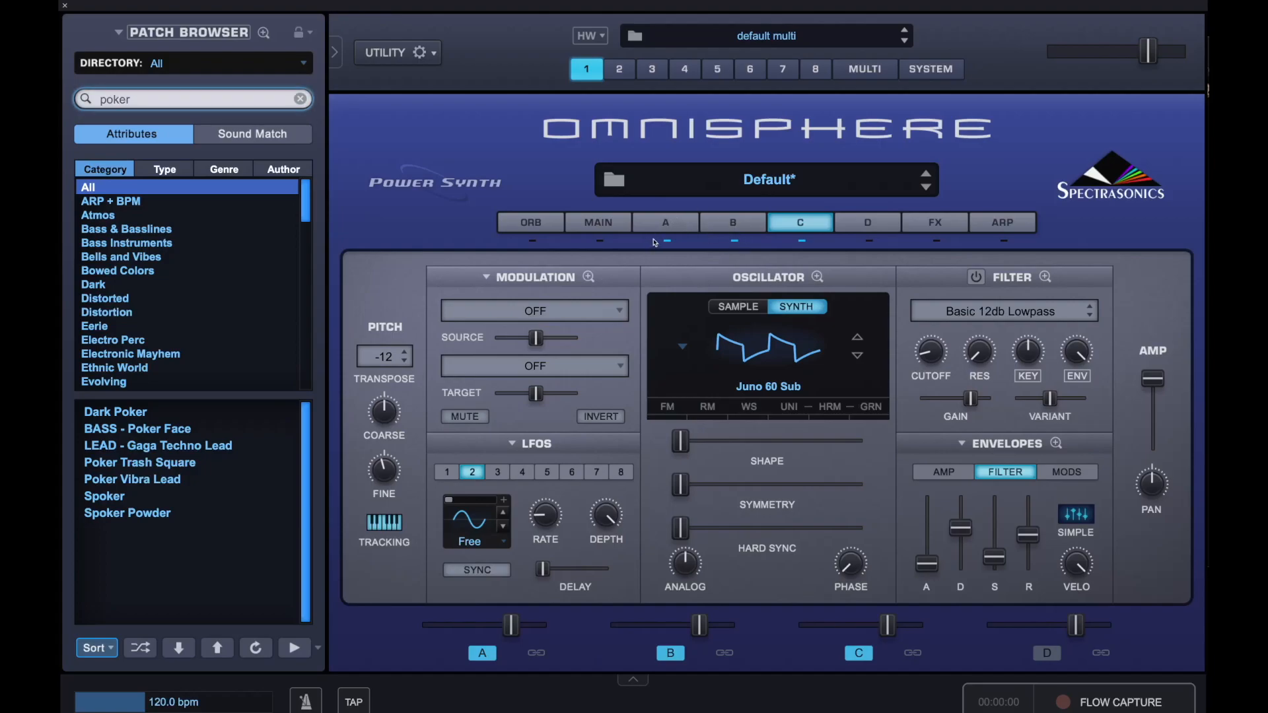
Set layer A's oscillator to the Minibrute Square waveform from the classic square waveforms.
left_click(719, 221)
left_click(675, 223)
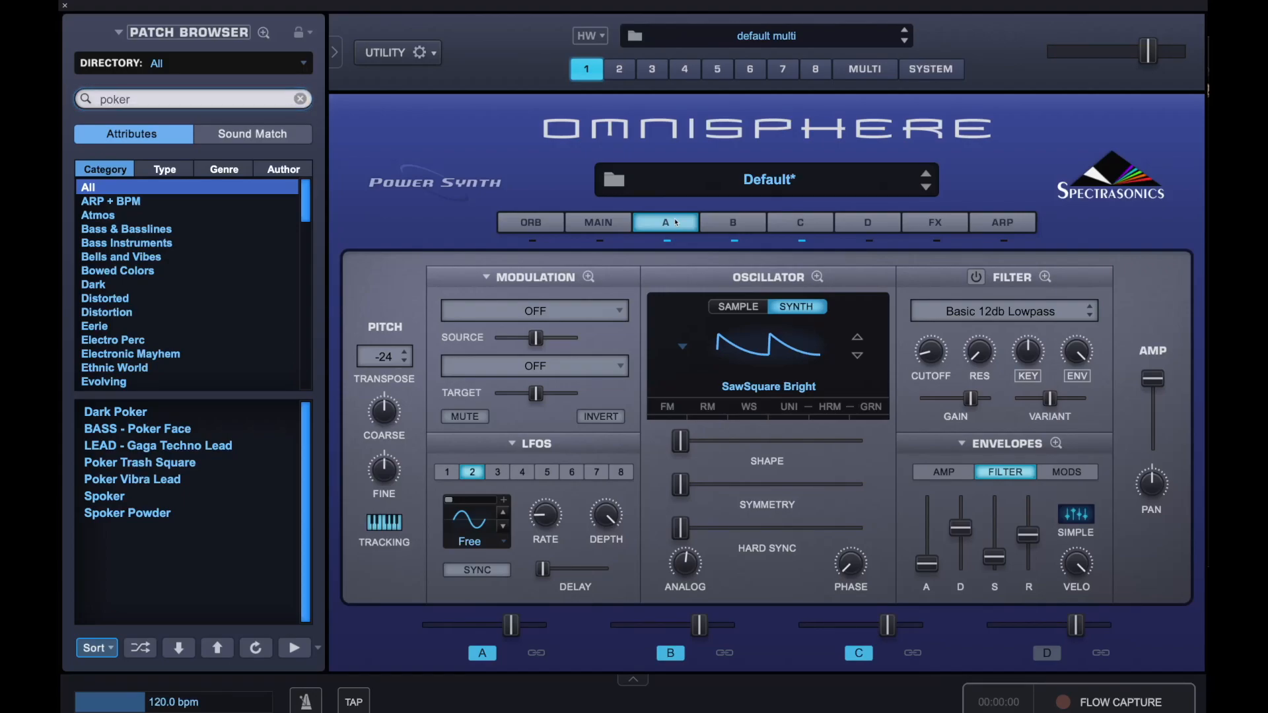
left_click(776, 355)
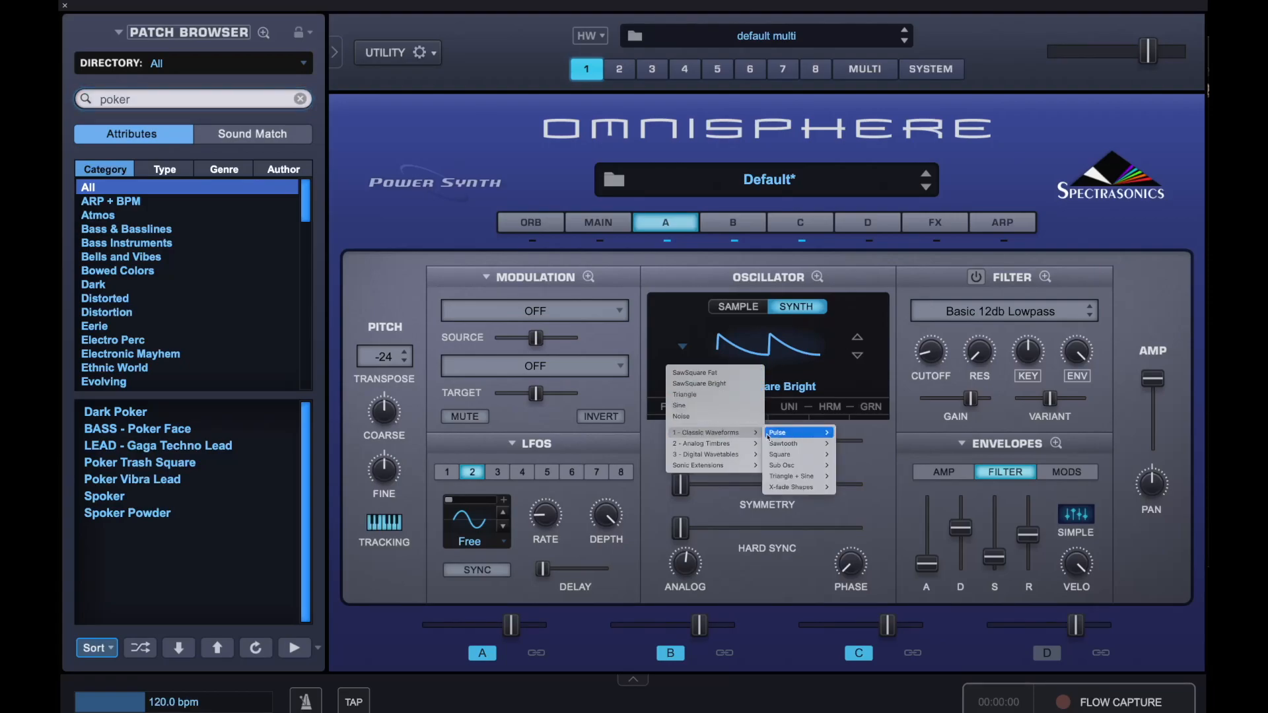
mouse_move(793, 456)
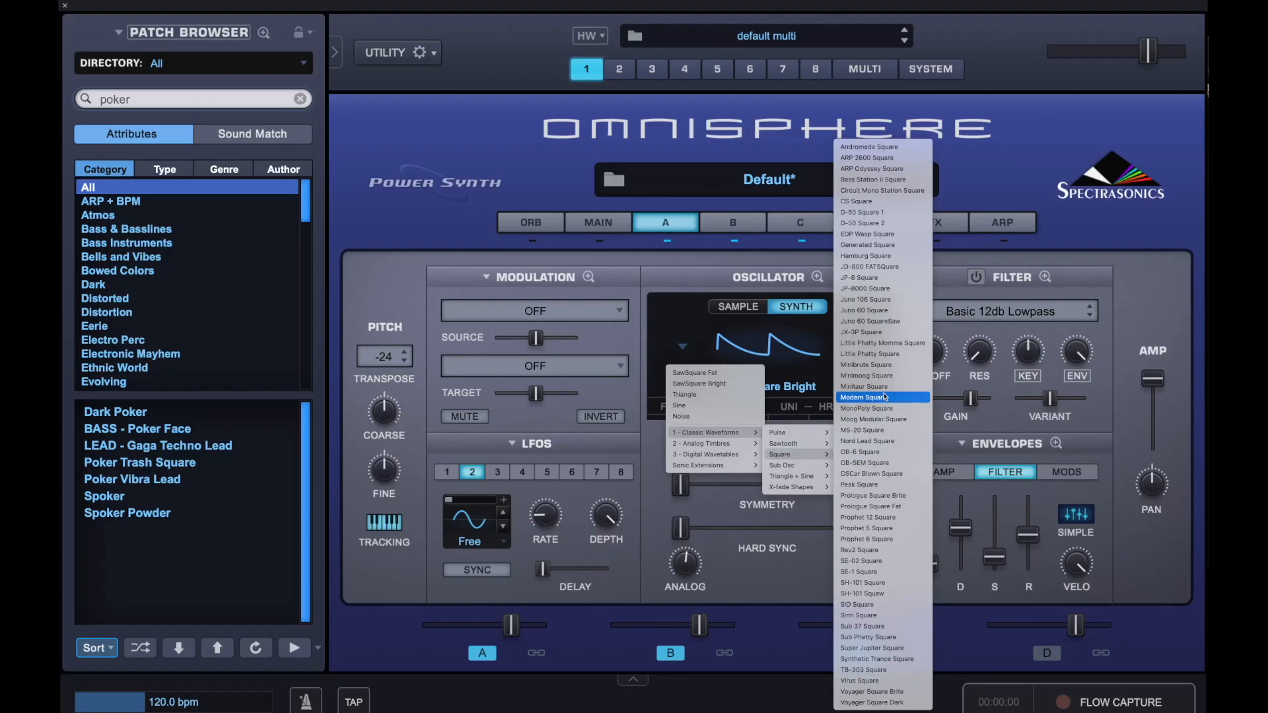
left_click(879, 365)
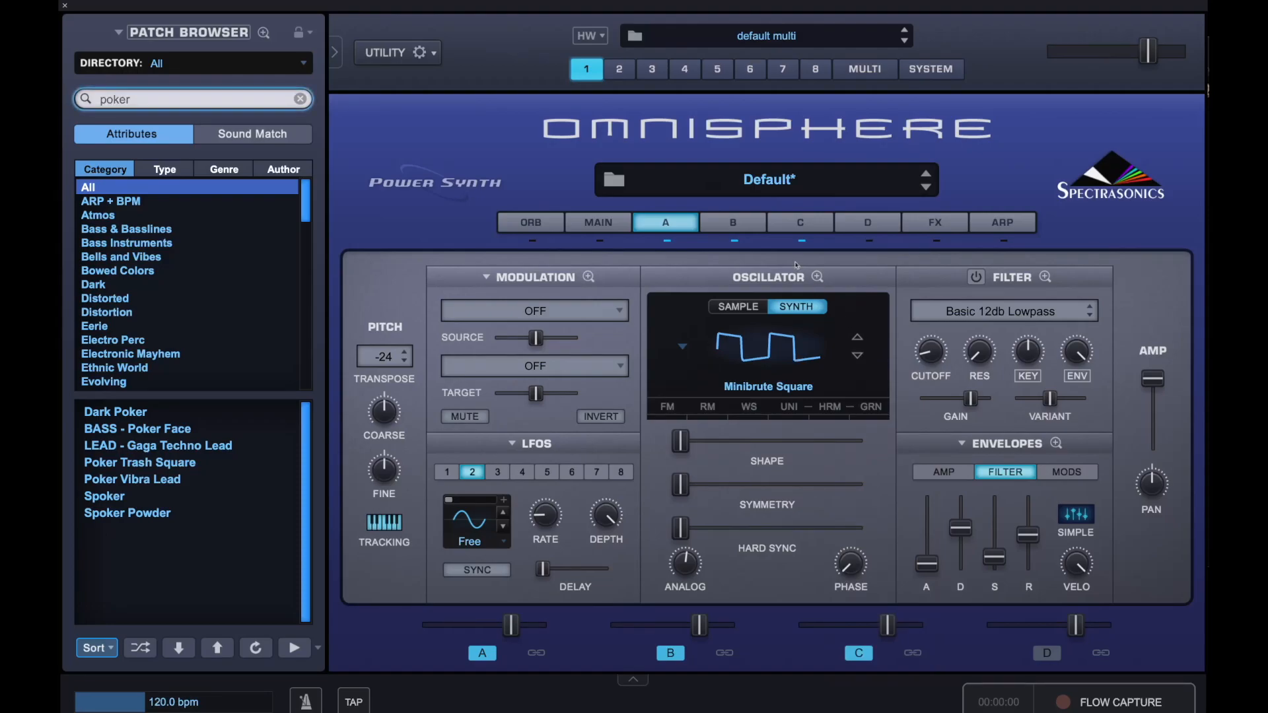
Select the Moog Modular Saw from the classic sawtooth waveforms for layer B's oscillator.
left_click(752, 221)
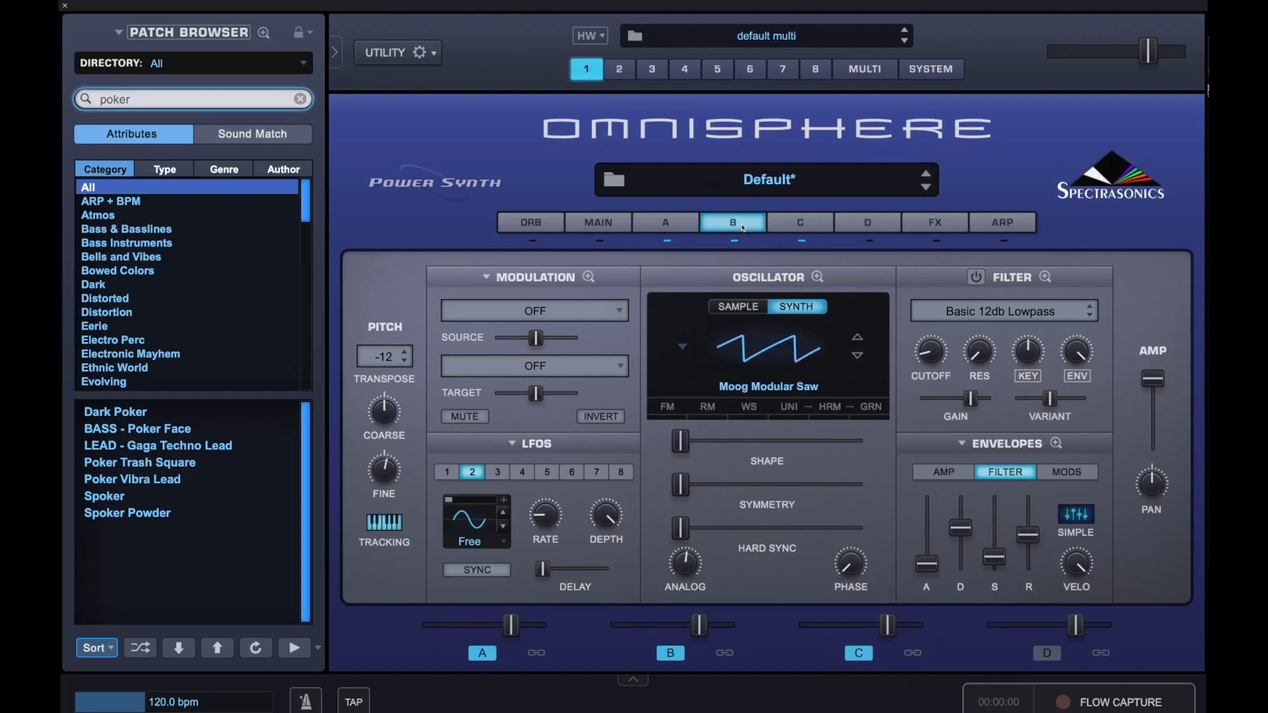
left_click(779, 352)
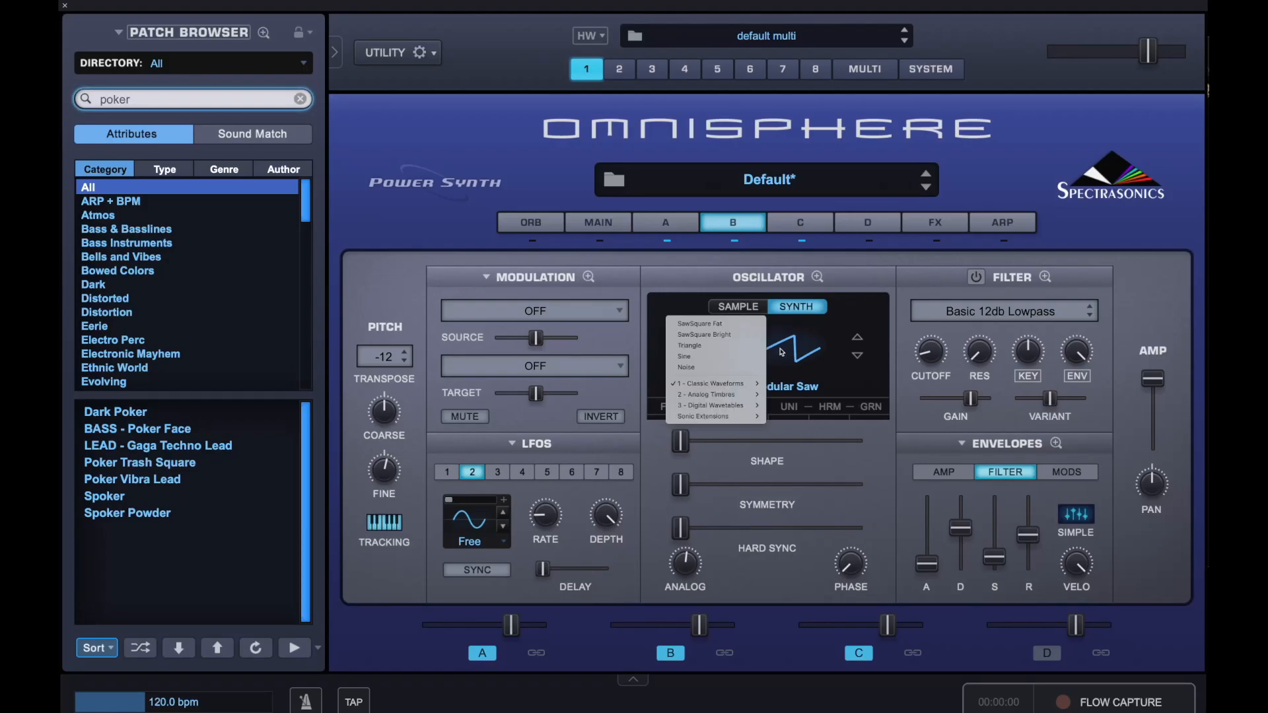
left_click(814, 345)
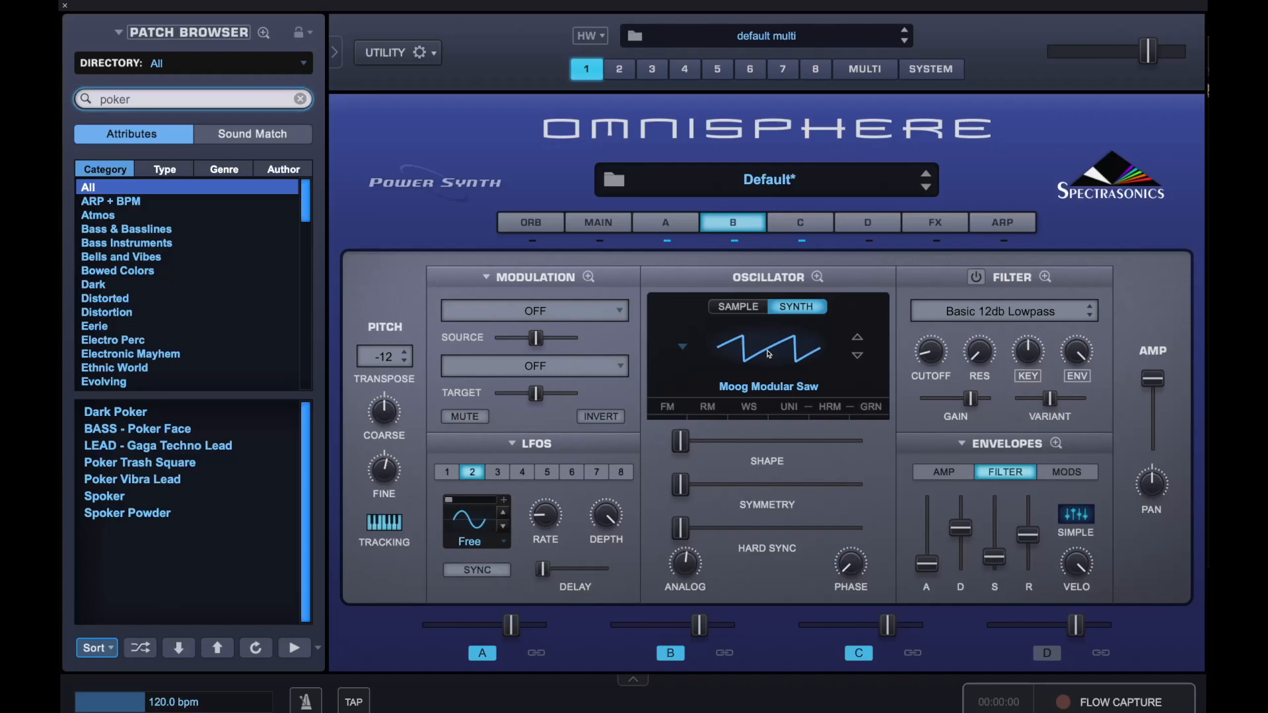
left_click(769, 354)
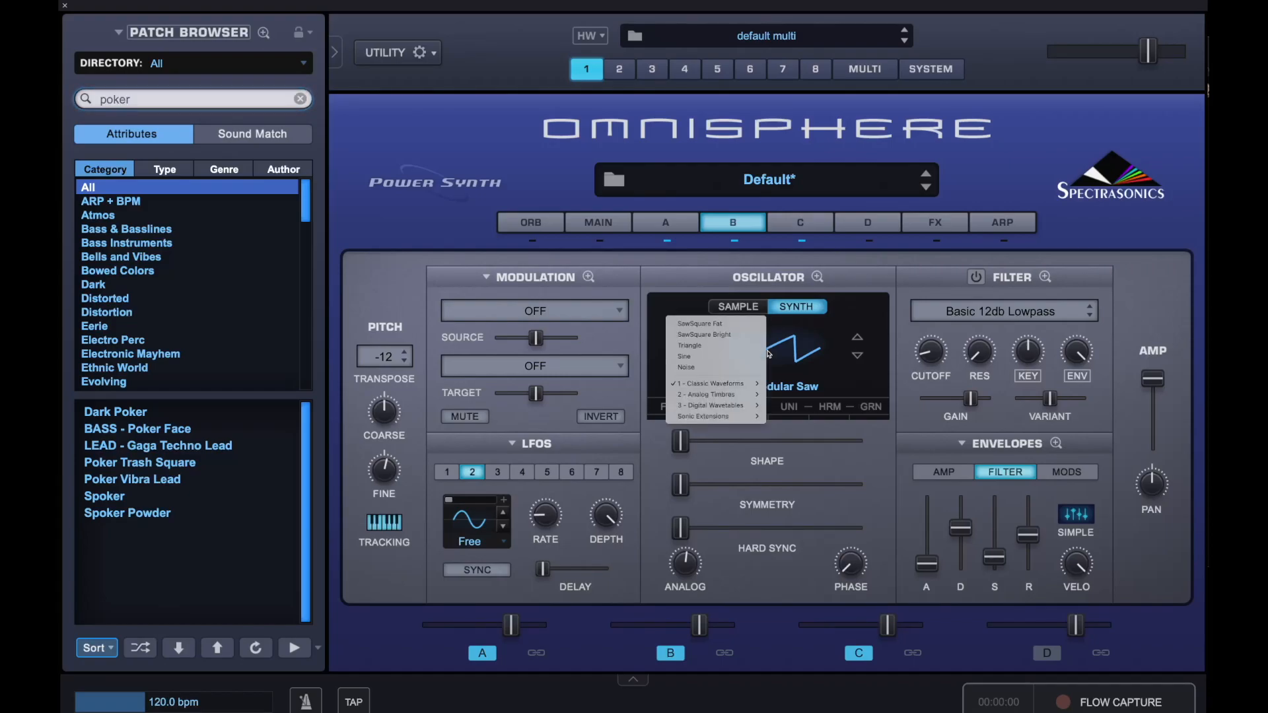
mouse_move(738, 398)
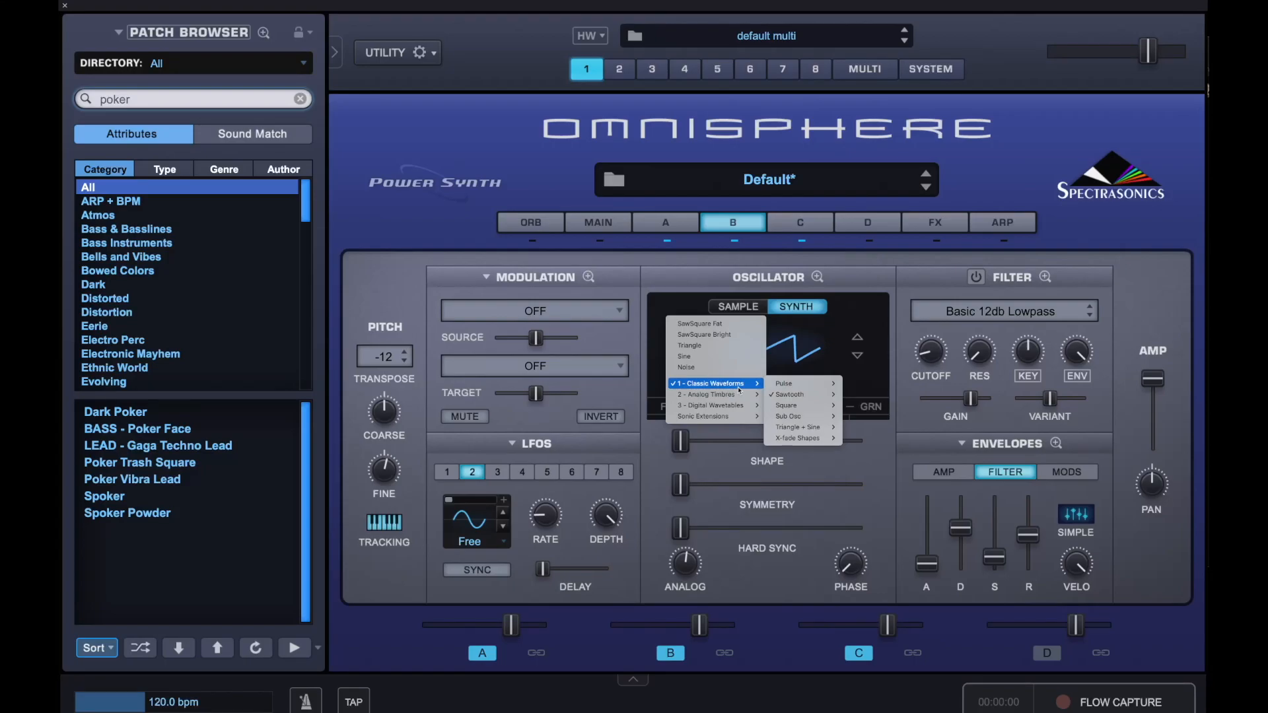
mouse_move(791, 395)
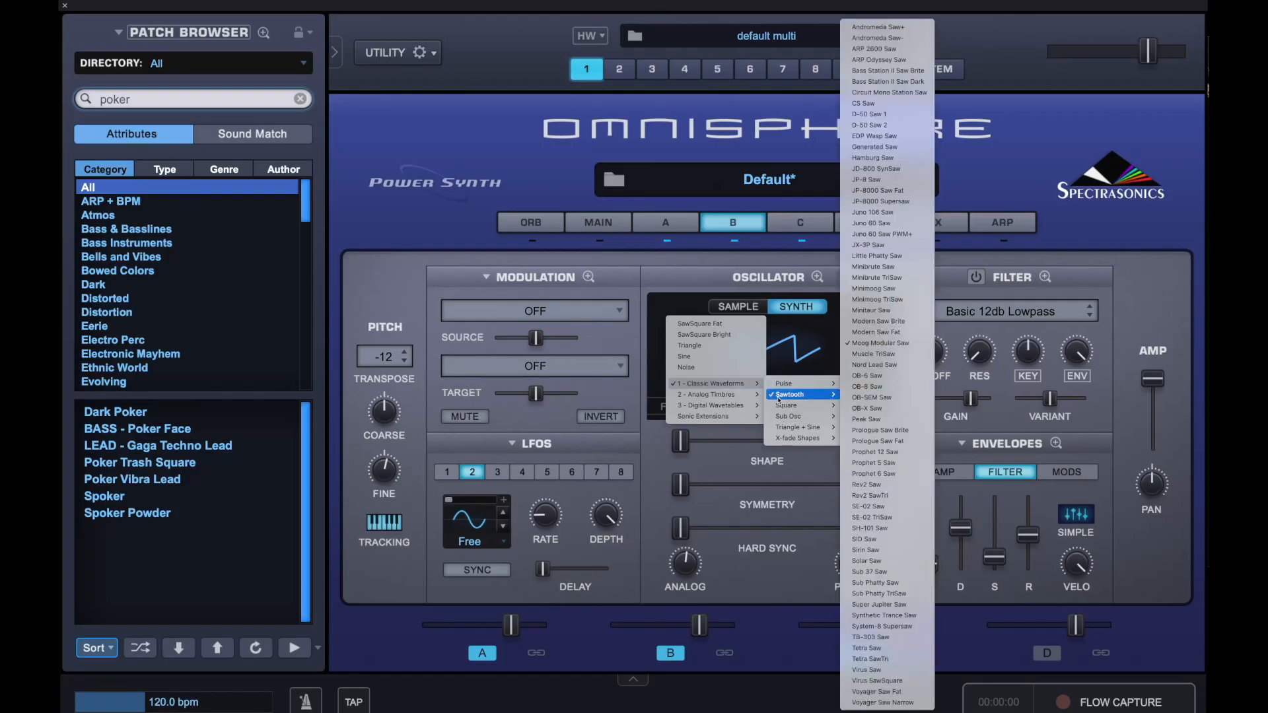
left_click(883, 343)
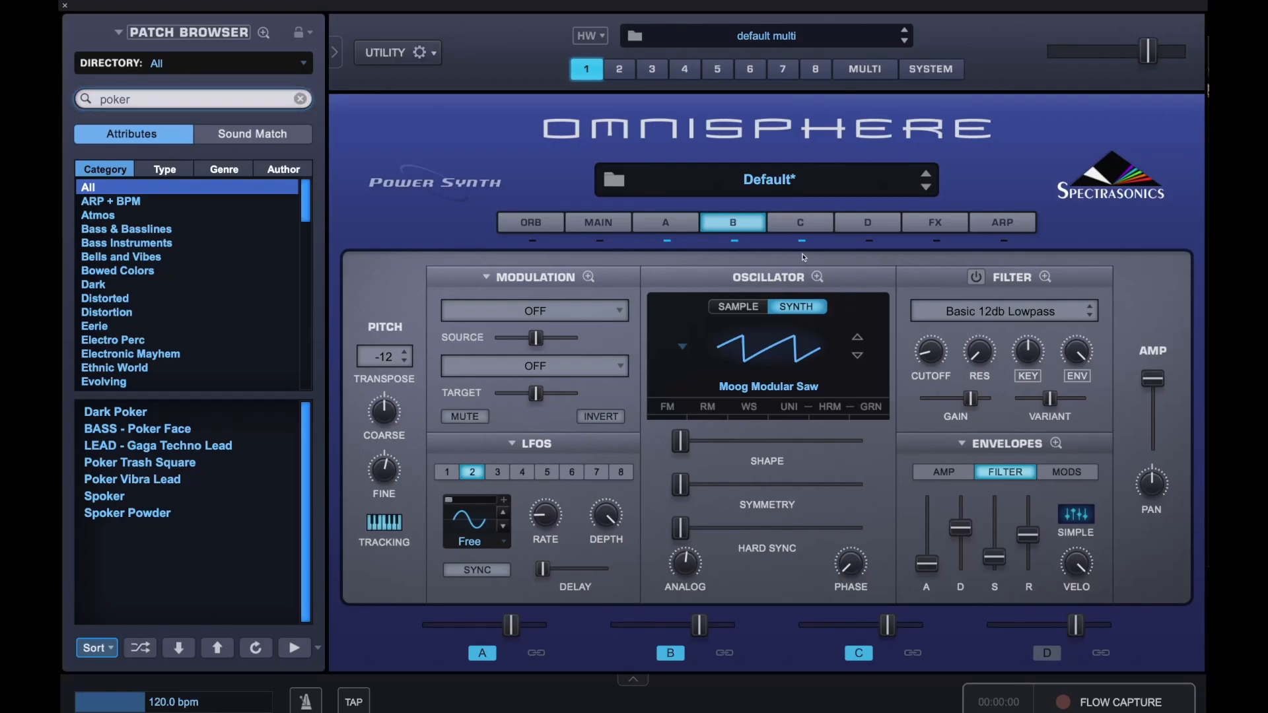
Set layer C's oscillator to Minimoog Pulse Wide from the classic pulse waveforms.
left_click(806, 232)
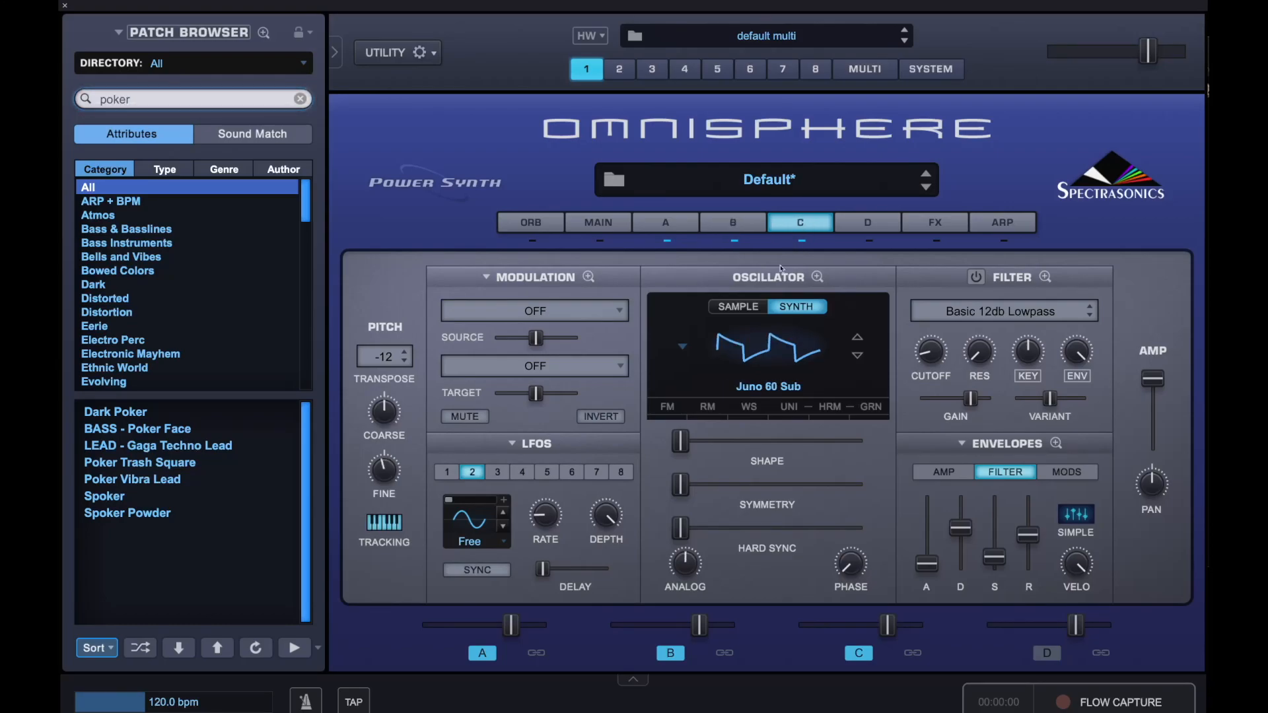
left_click(775, 361)
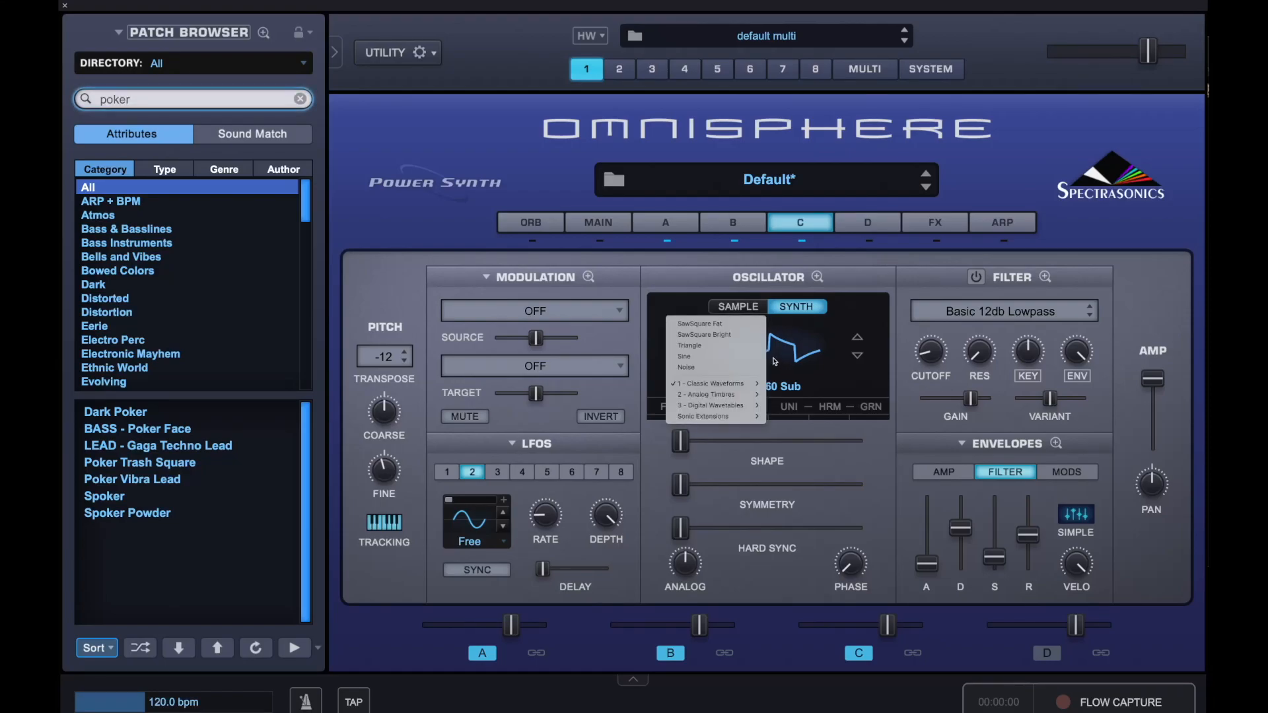
mouse_move(724, 383)
mouse_move(789, 387)
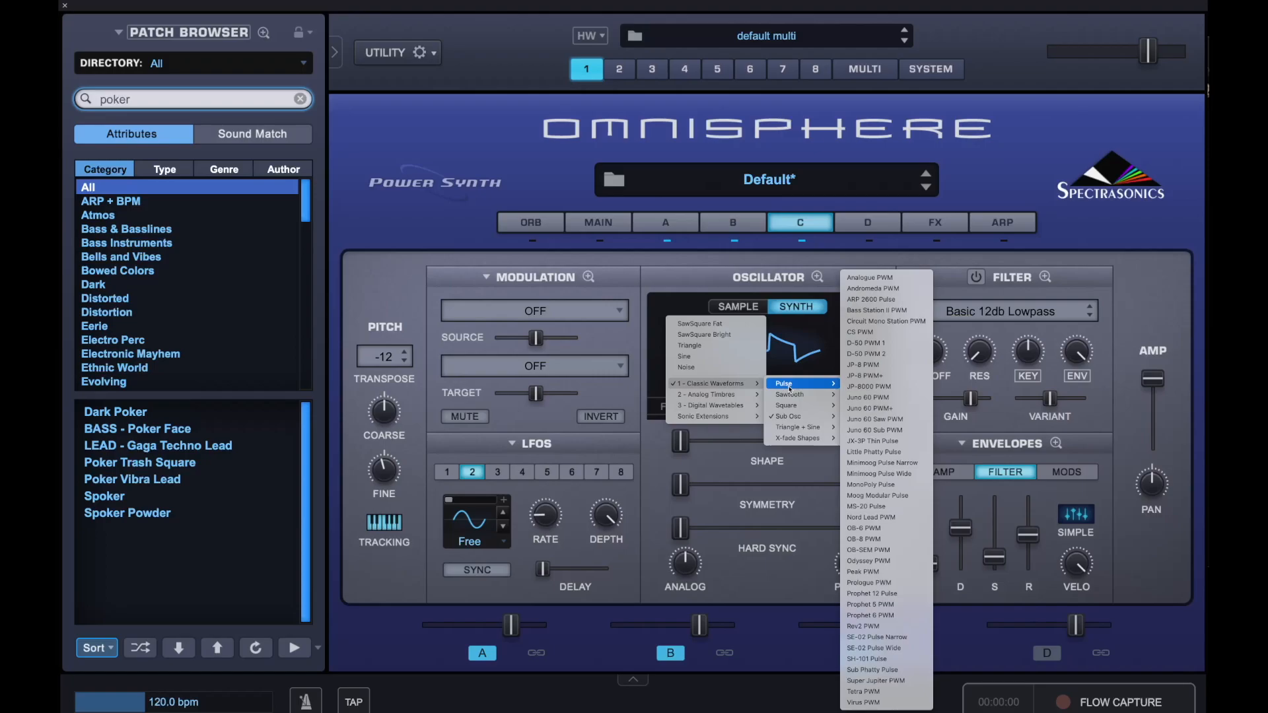
left_click(885, 473)
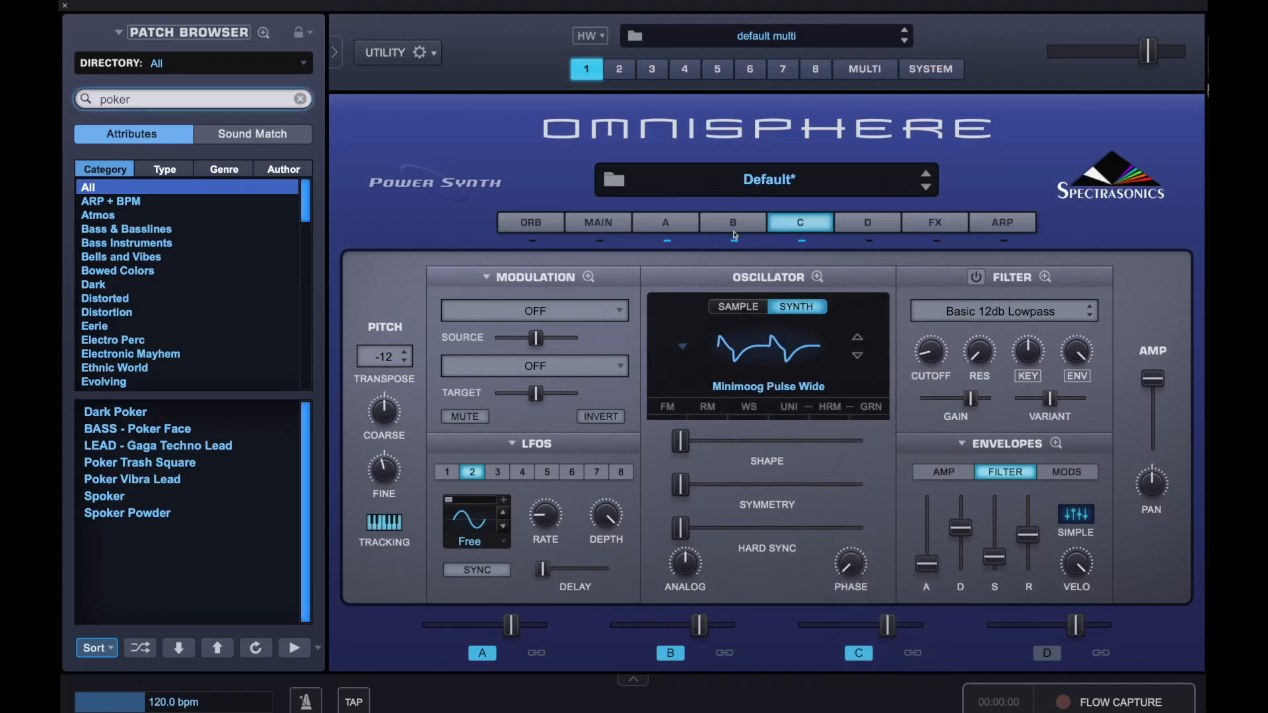
Turn off layers A and B so that only layer C sounds, and show layer C.
left_click(735, 230)
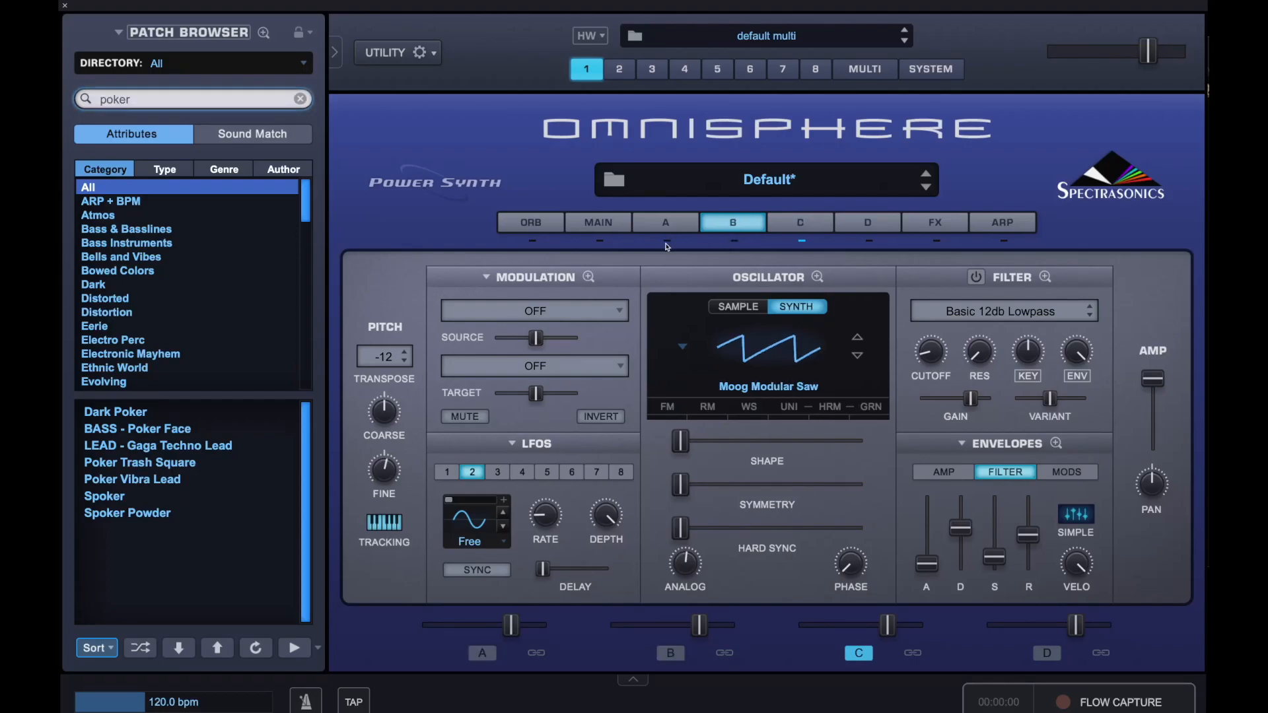
left_click(803, 230)
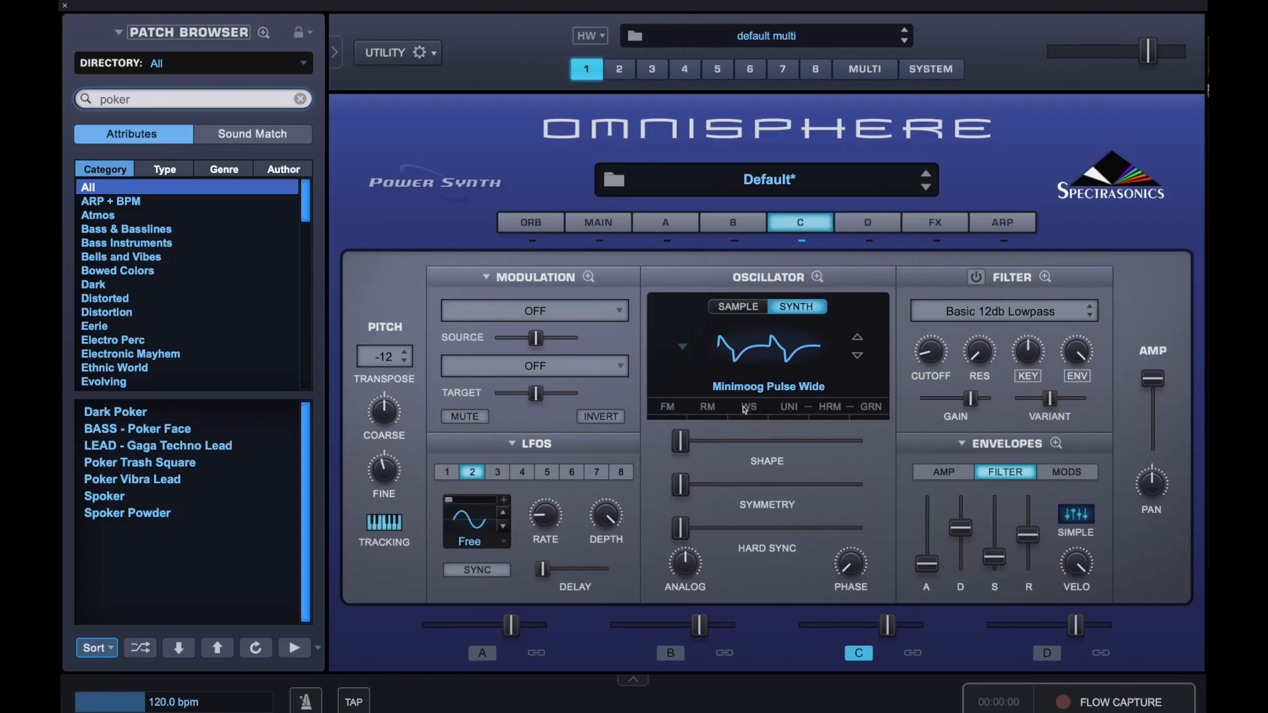
Keep layer C's oscillator shape at its minimum and modulate it with an LFO.
mouse_move(691, 440)
left_mouse_down()
mouse_move(819, 441)
mouse_move(692, 439)
mouse_move(813, 426)
mouse_move(674, 441)
left_mouse_up()
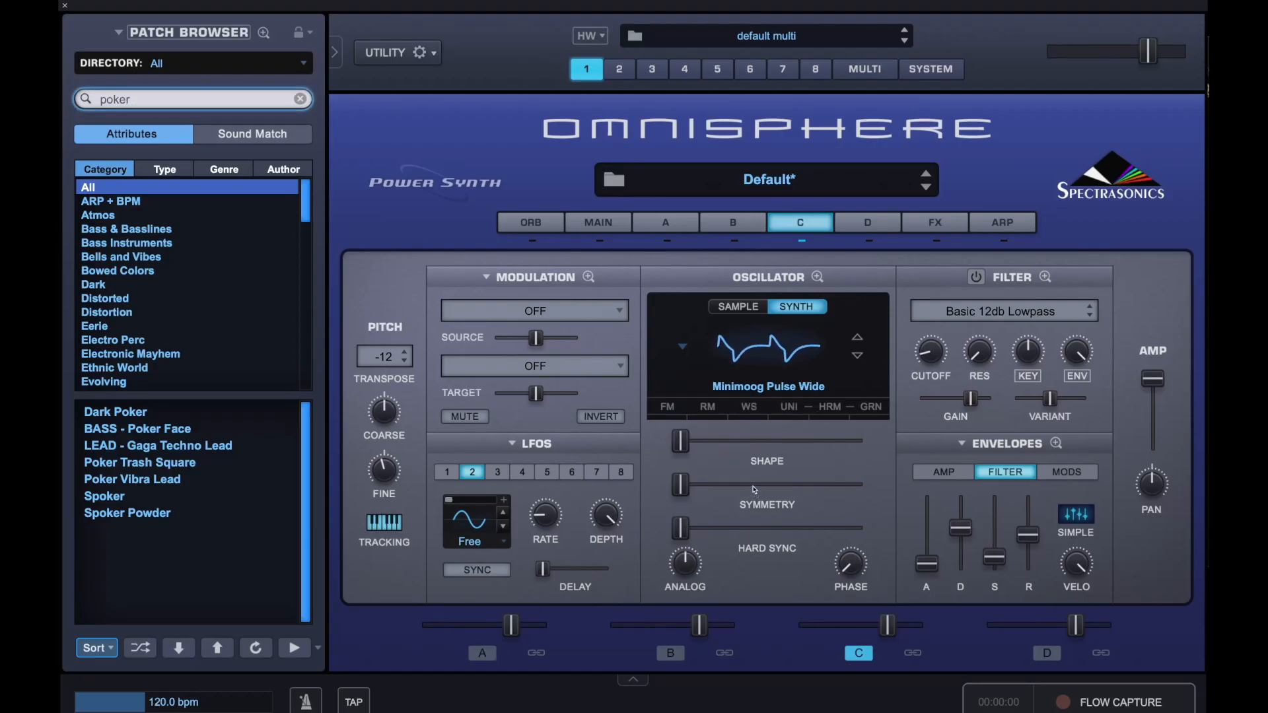
right_click(683, 446)
mouse_move(713, 468)
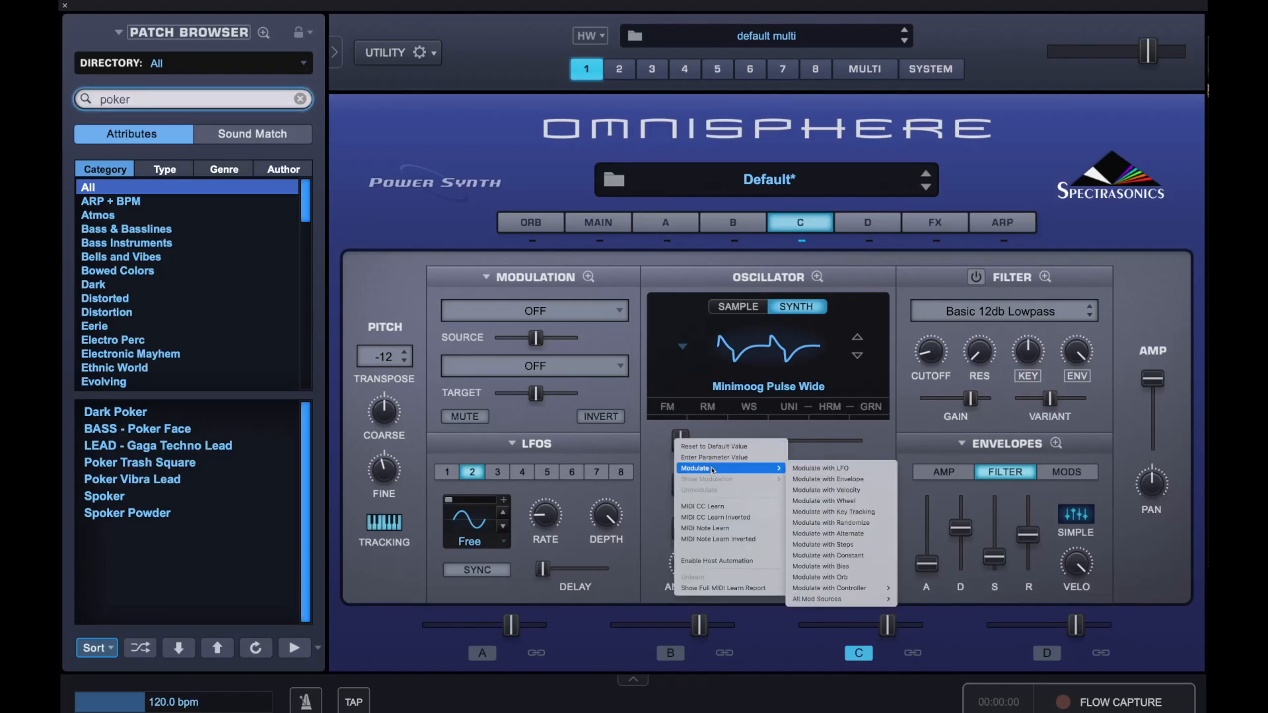
left_click(845, 470)
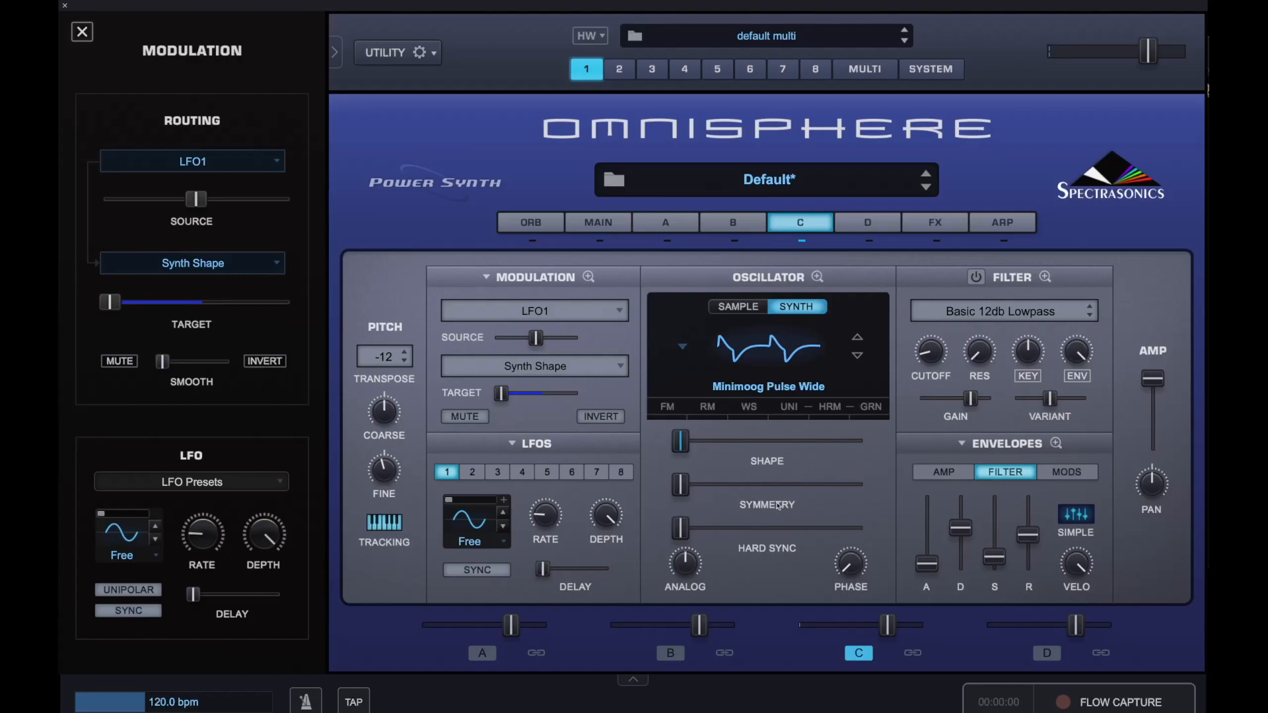
Change LFO 1's waveform to triangle and set its rate to about 1.88 Hz.
left_click(469, 520)
left_click(471, 527)
left_click(472, 528)
left_click(476, 522)
left_click_drag(546, 520, 553, 498)
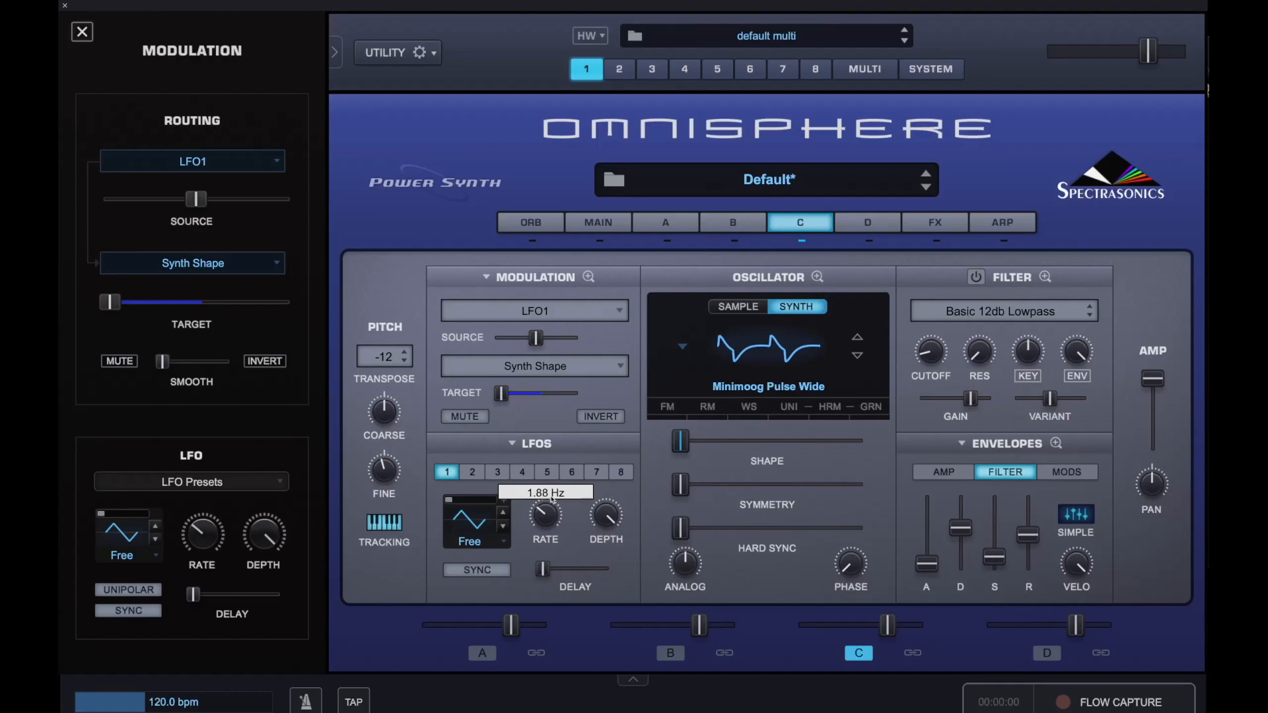
mouse_move(552, 499)
left_mouse_down()
mouse_move(545, 515)
mouse_move(554, 499)
left_mouse_up()
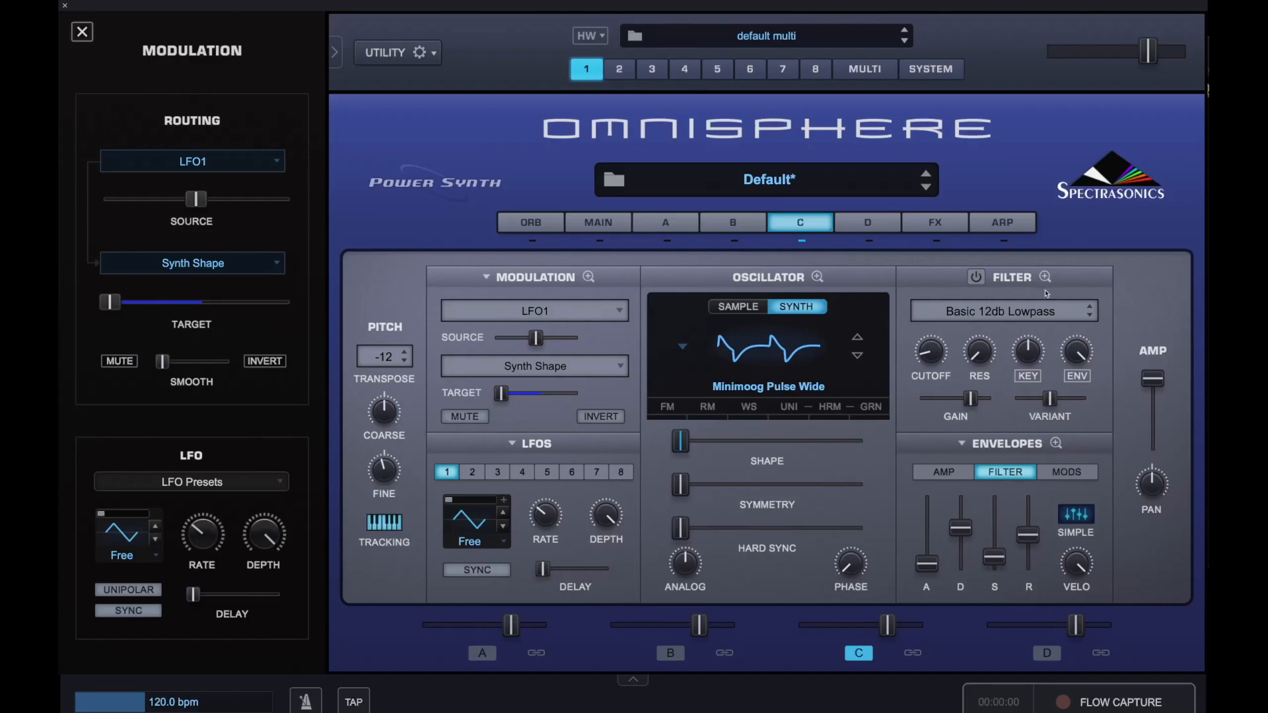
Apply the LPF Warm 24db lowpass filter to layer C, open its cutoff fully and raise its resonance slightly.
left_click(1021, 315)
mouse_move(989, 312)
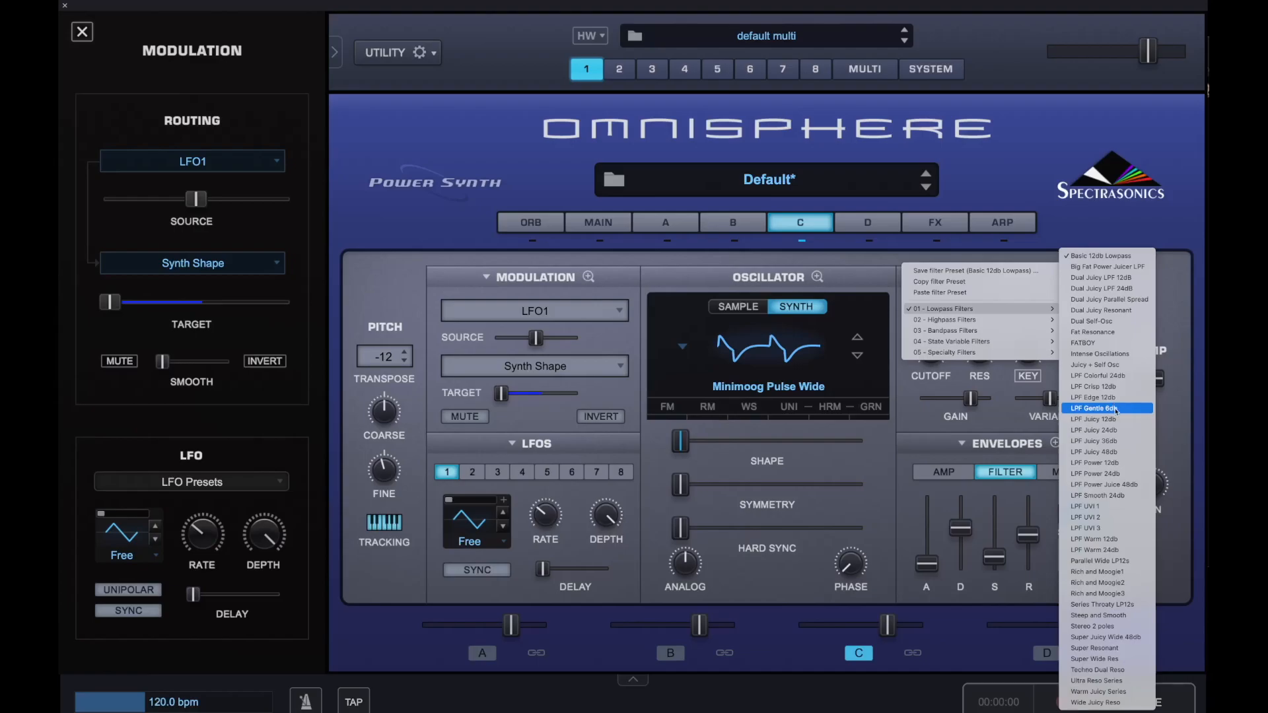
left_click(1126, 554)
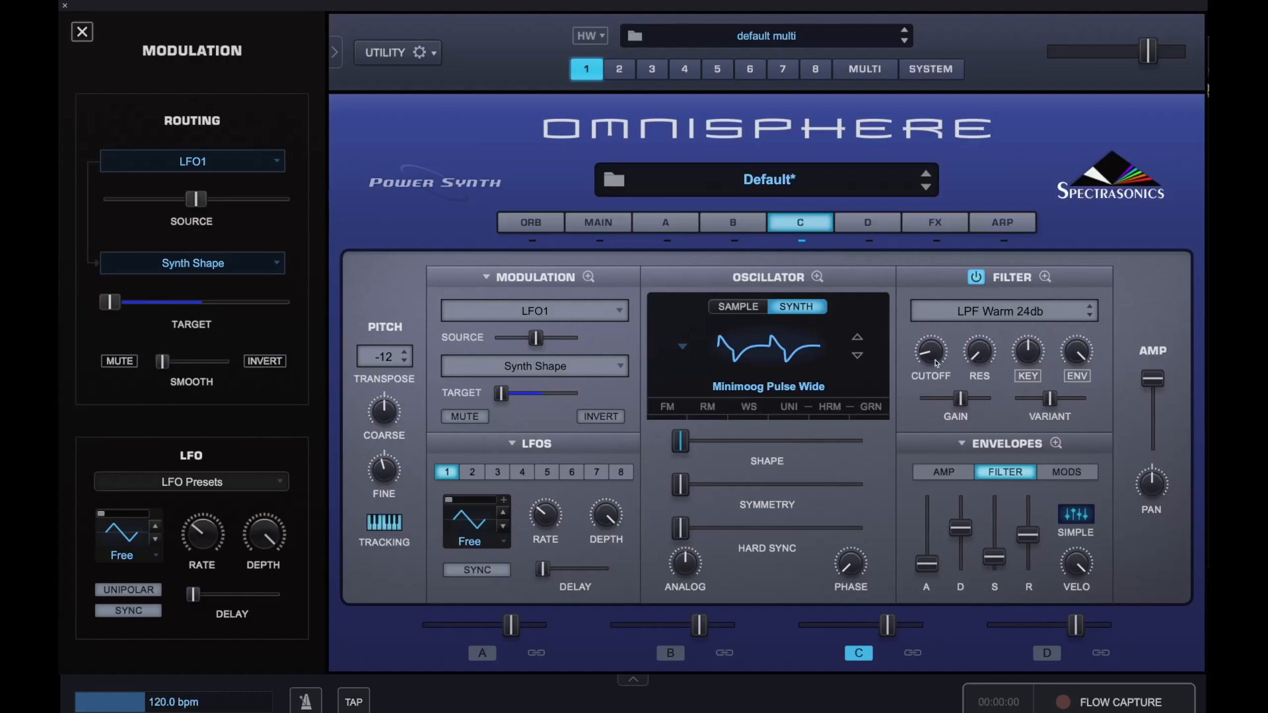
left_click_drag(937, 362, 954, 219)
mouse_move(985, 350)
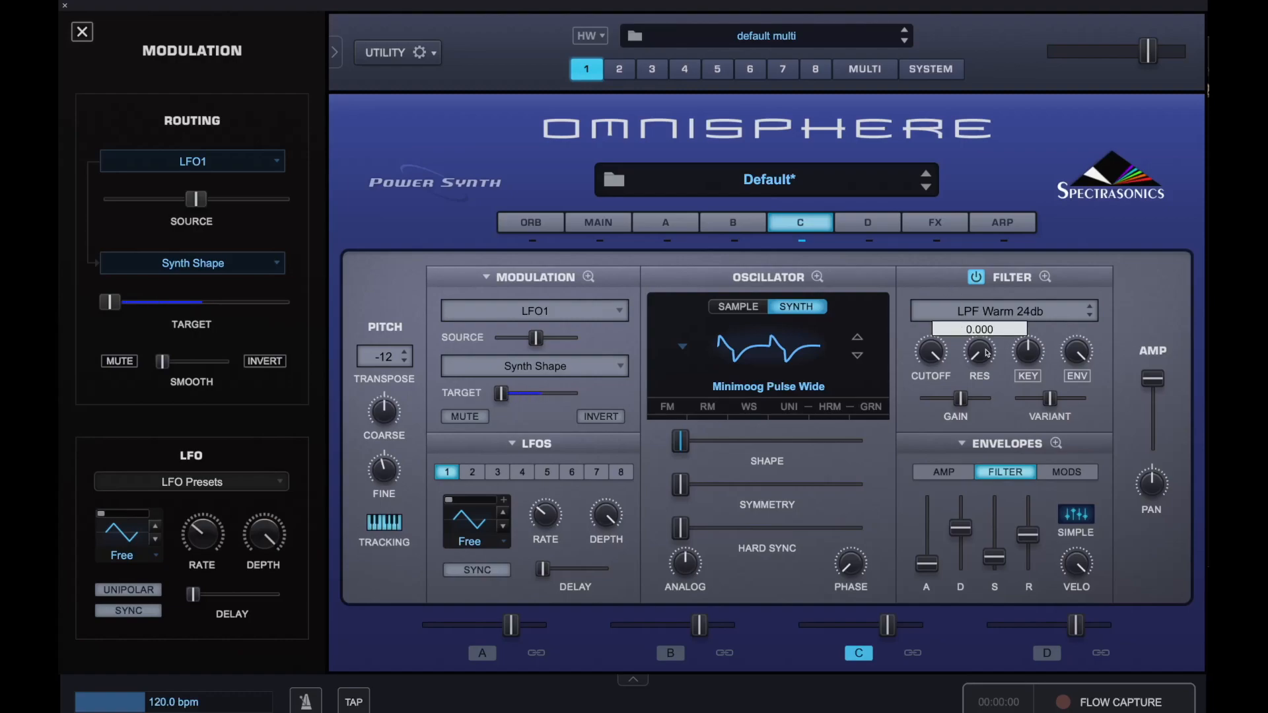
left_click_drag(988, 345, 990, 329)
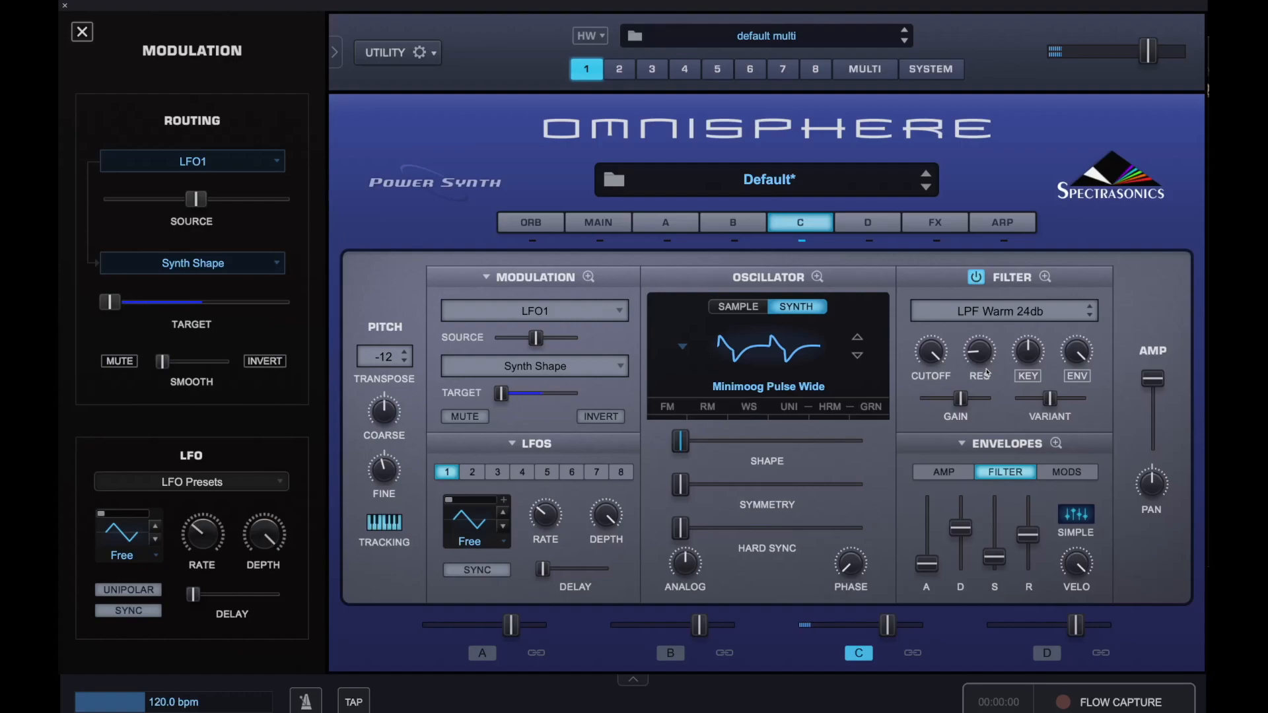
Turn layers A and B back on, and in layer A's amp envelope minimize the decay and slightly lengthen the release.
left_click(737, 245)
left_click(669, 243)
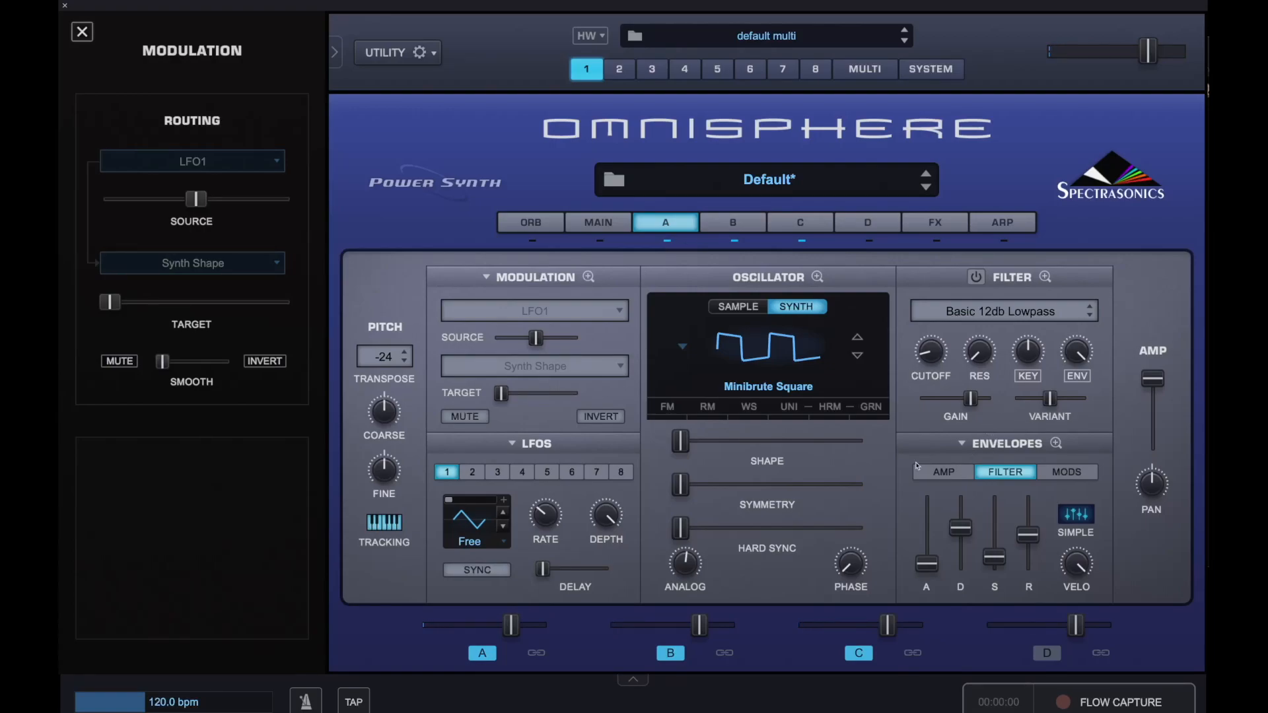
left_click(954, 479)
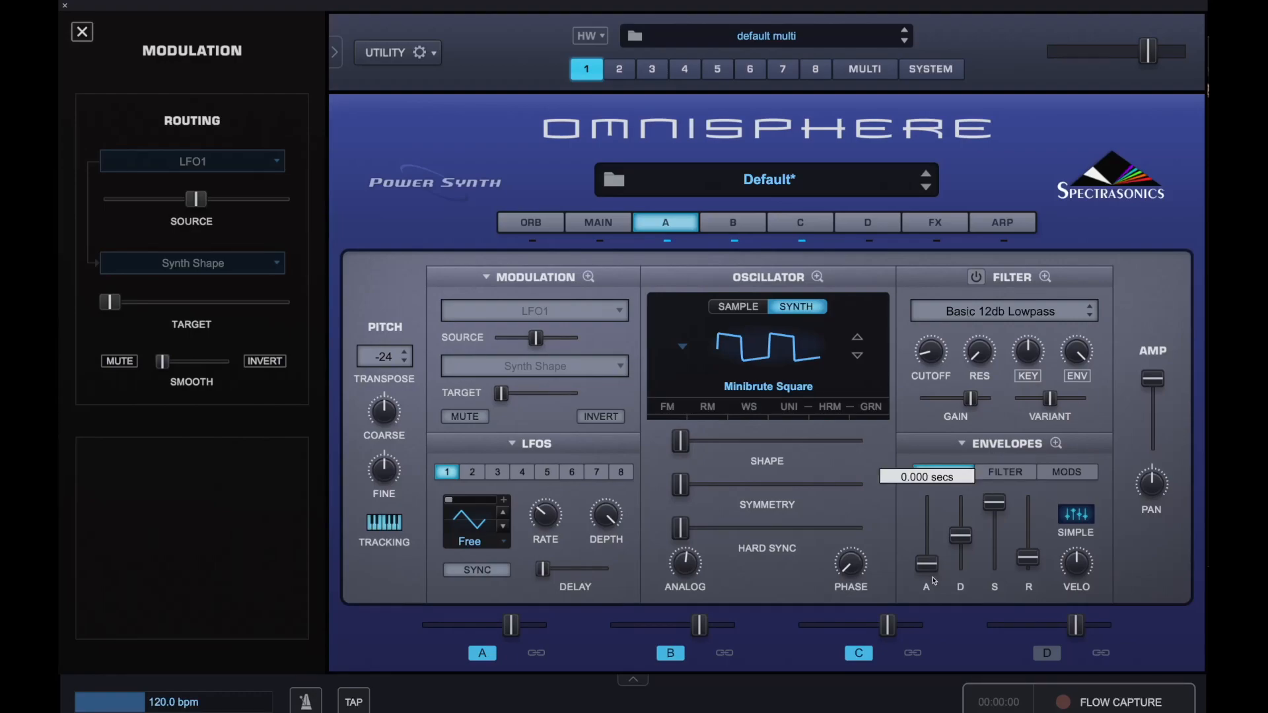
left_click_drag(964, 534, 963, 601)
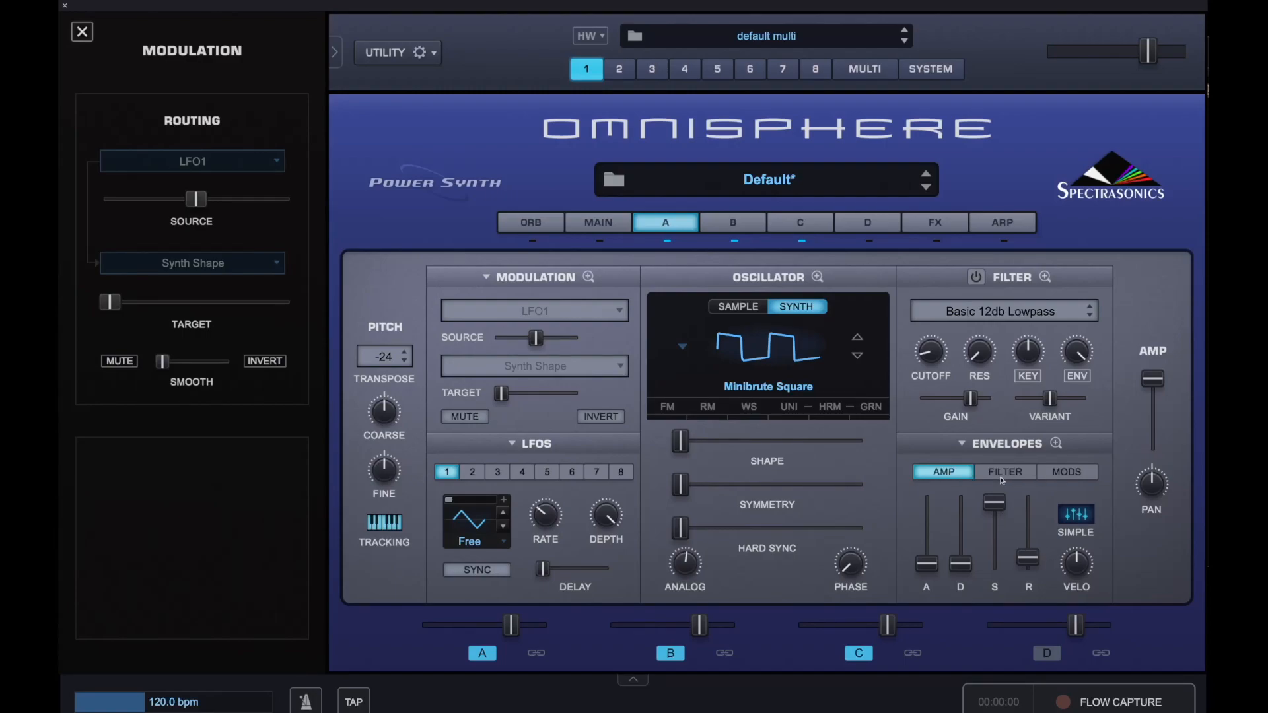
mouse_move(1031, 565)
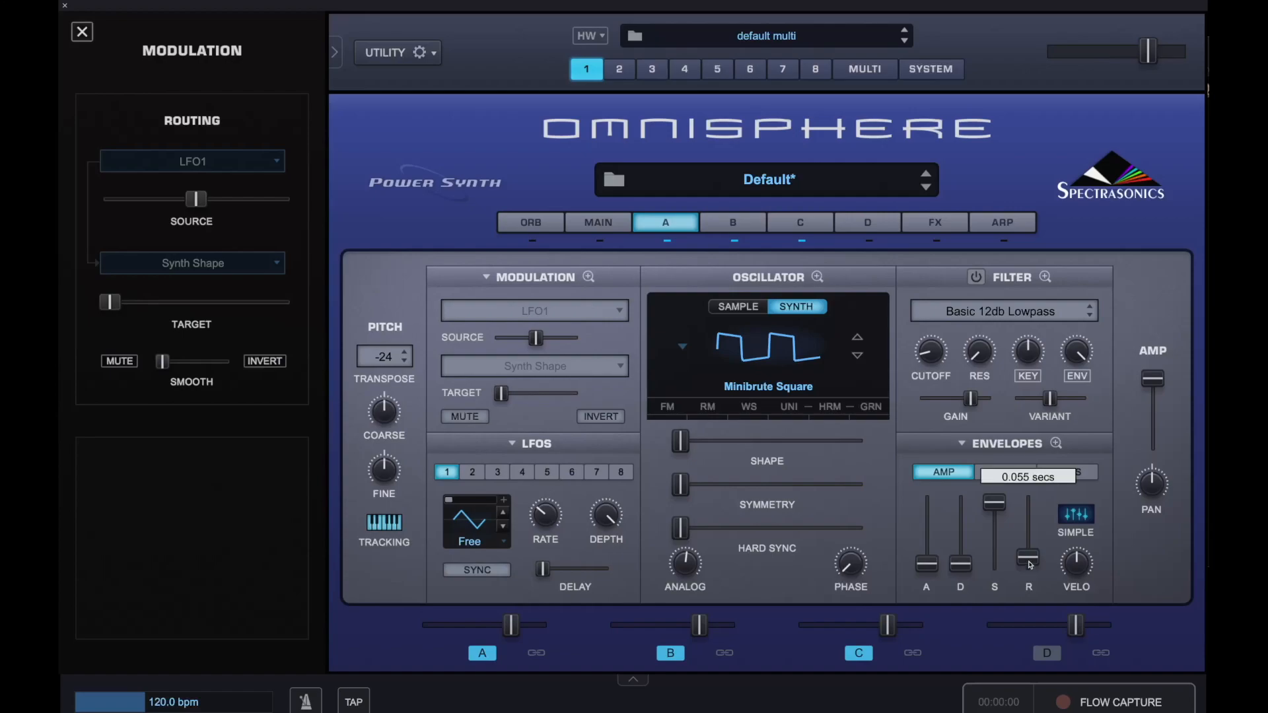
left_click_drag(1030, 564, 1032, 561)
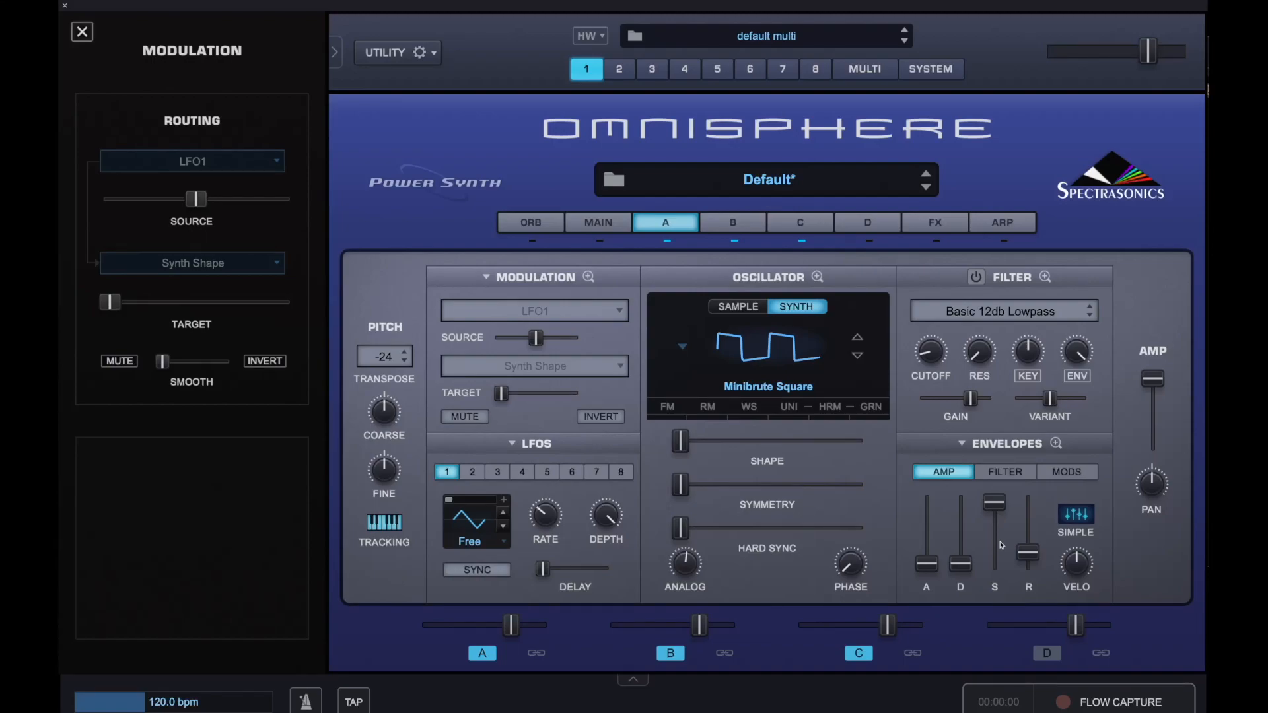
Copy layer A's amp envelope and paste it onto the amp envelopes of layers B and C.
left_click(965, 447)
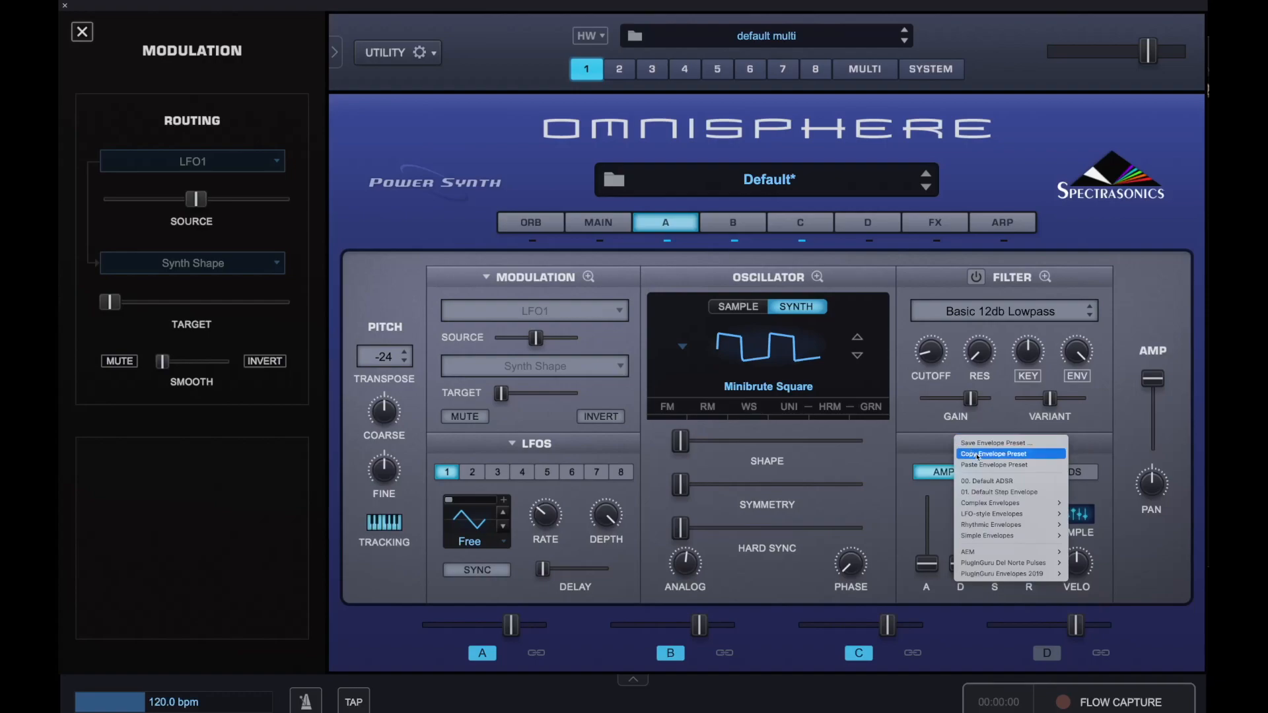
left_click(978, 455)
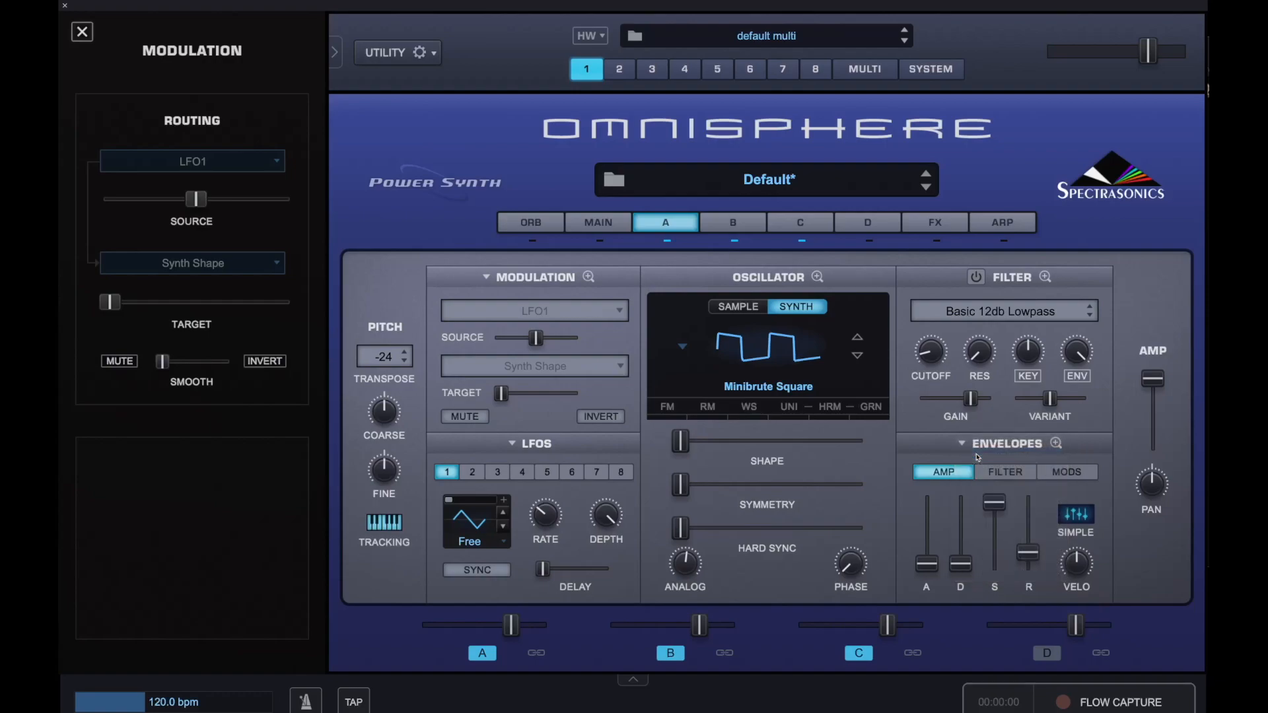
left_click(735, 228)
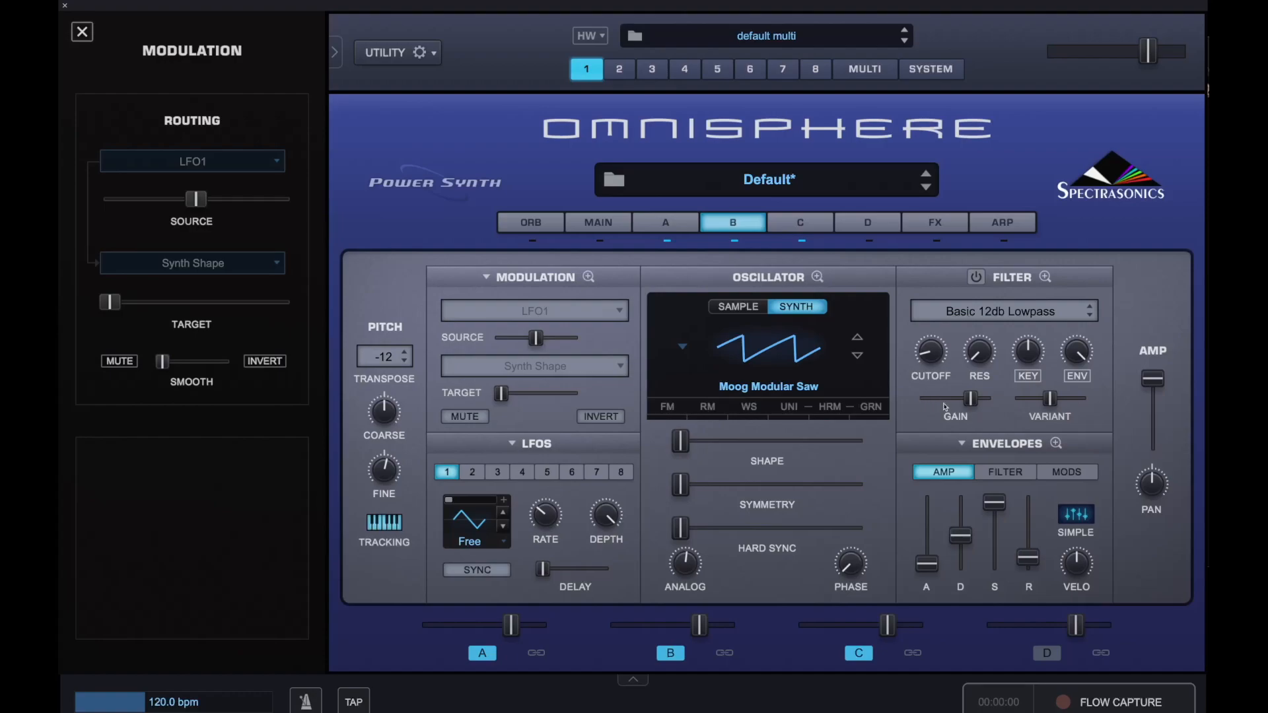
left_click(965, 446)
left_click(970, 465)
left_click(812, 222)
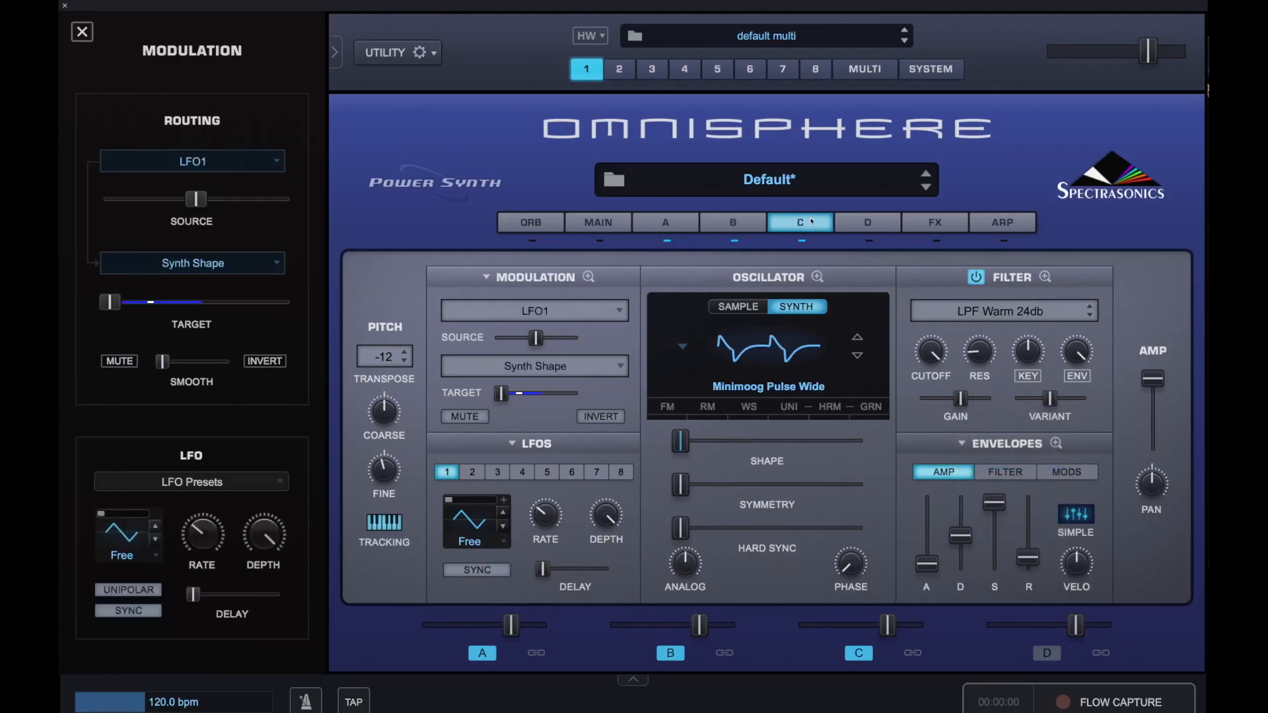
left_click(957, 440)
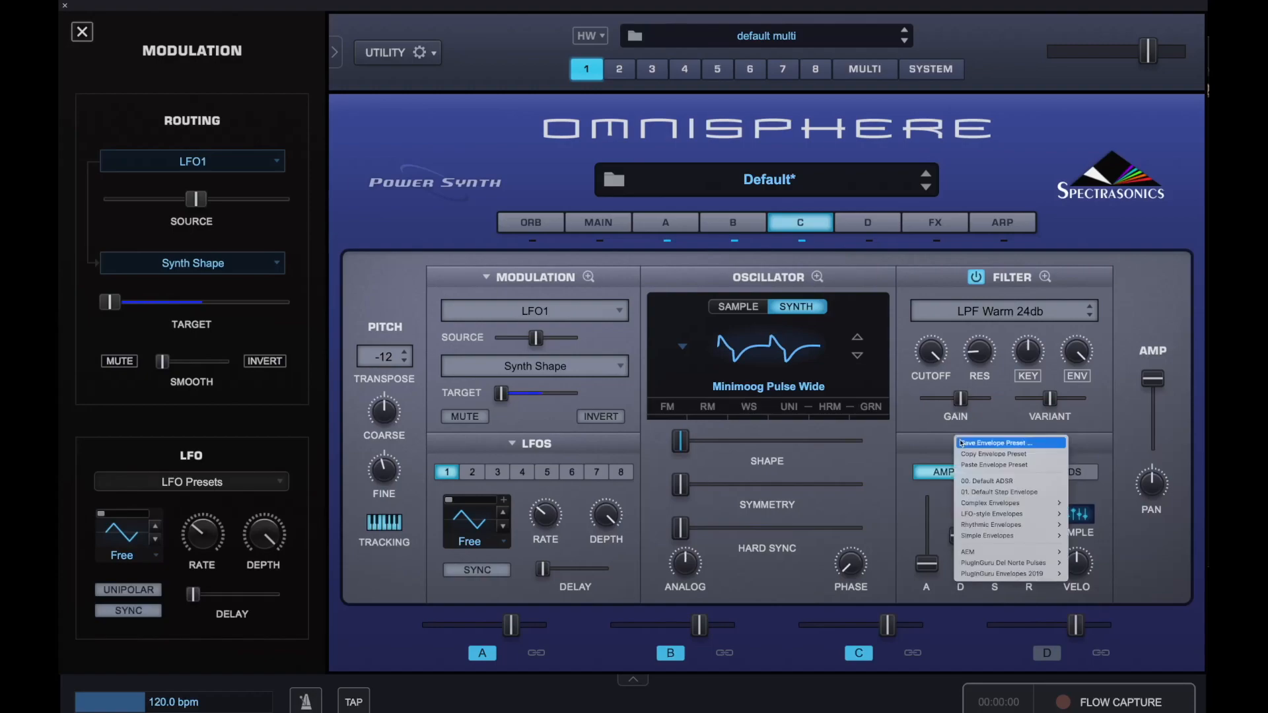
left_click(987, 465)
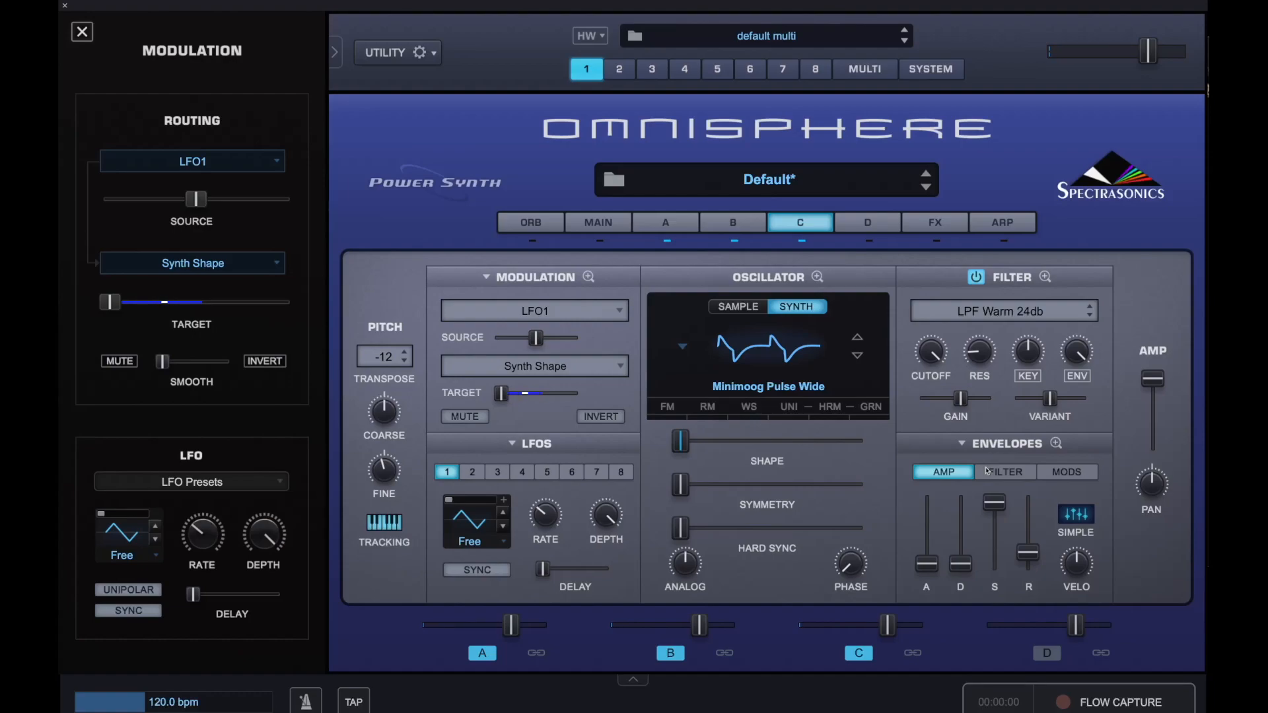
Enable unison on layer A's oscillator and raise its depth to just under halfway.
left_click(681, 226)
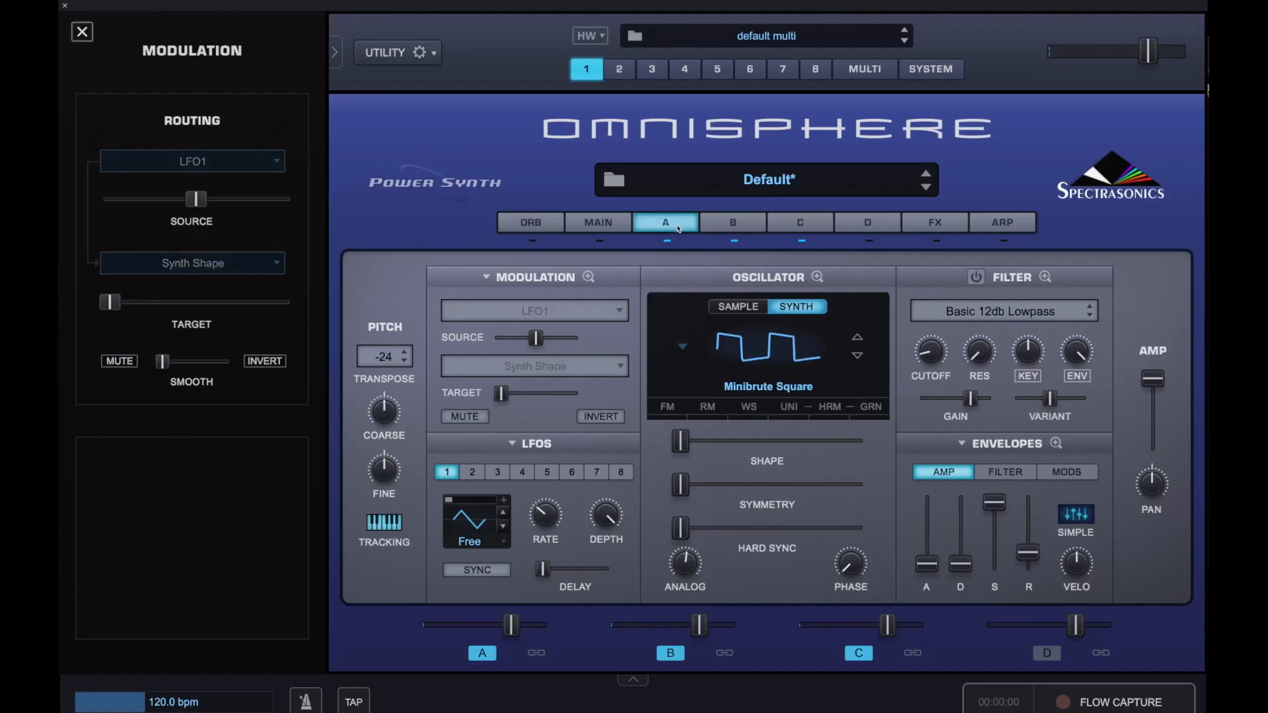
left_click(789, 409)
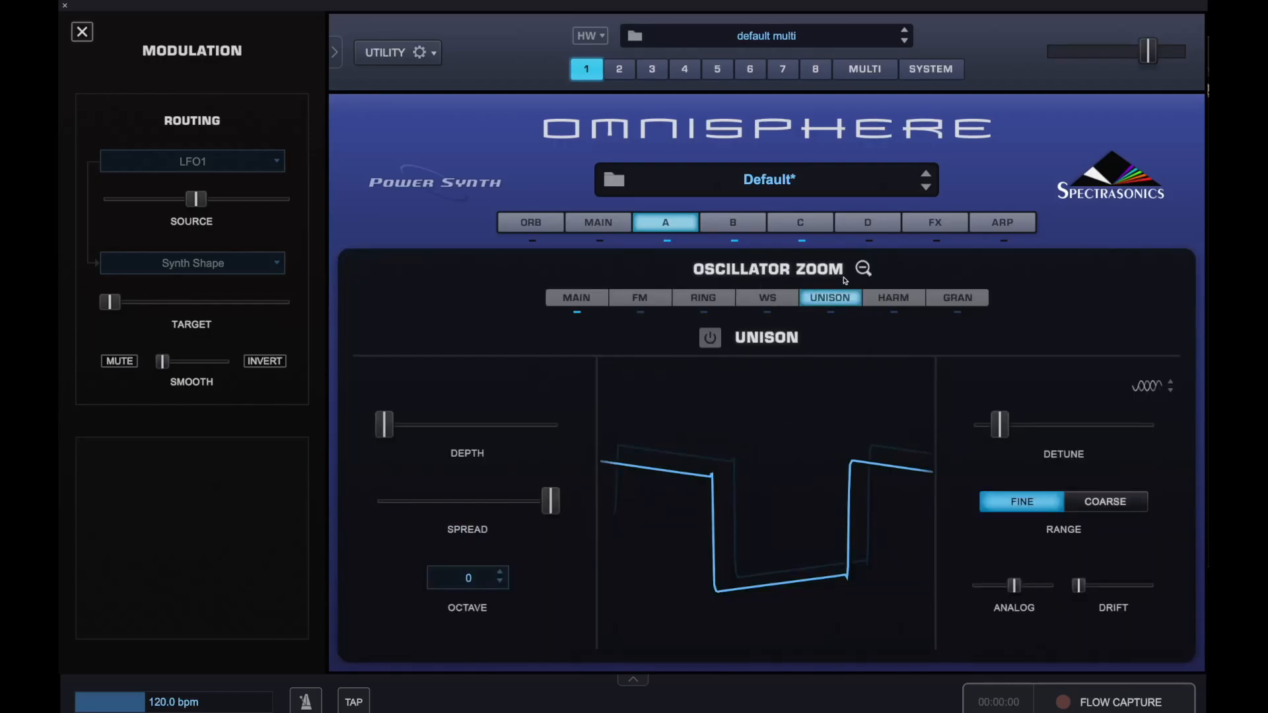
left_click(715, 347)
mouse_move(553, 500)
left_click_drag(387, 429, 464, 431)
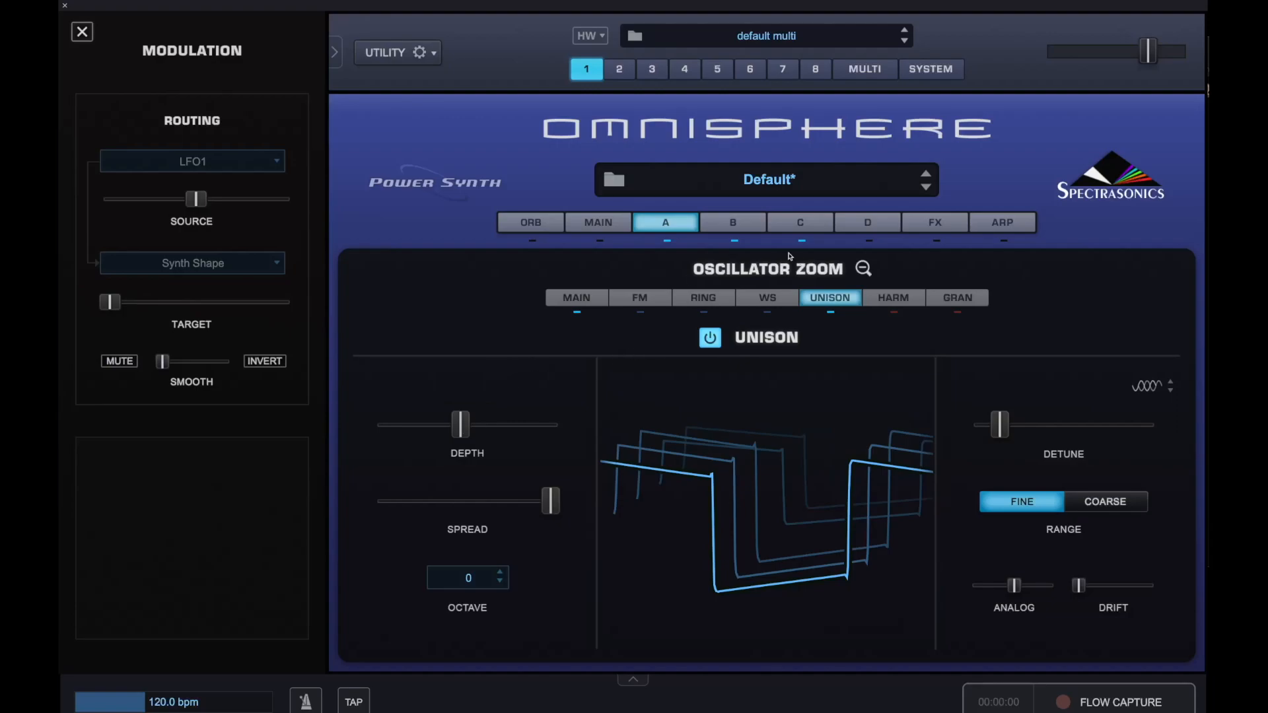
Give layers B and C active unison with a depth of about 0.458, and close the oscillator's detailed view.
left_click(735, 222)
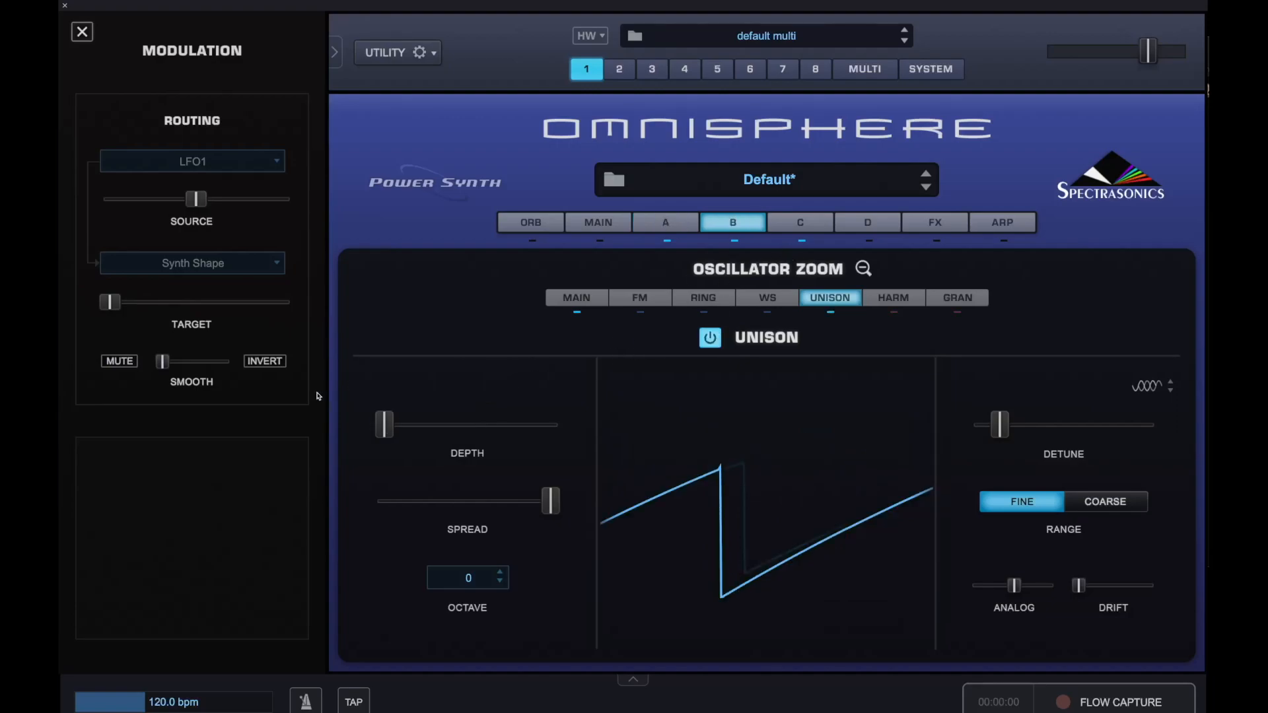
left_click_drag(385, 426, 461, 428)
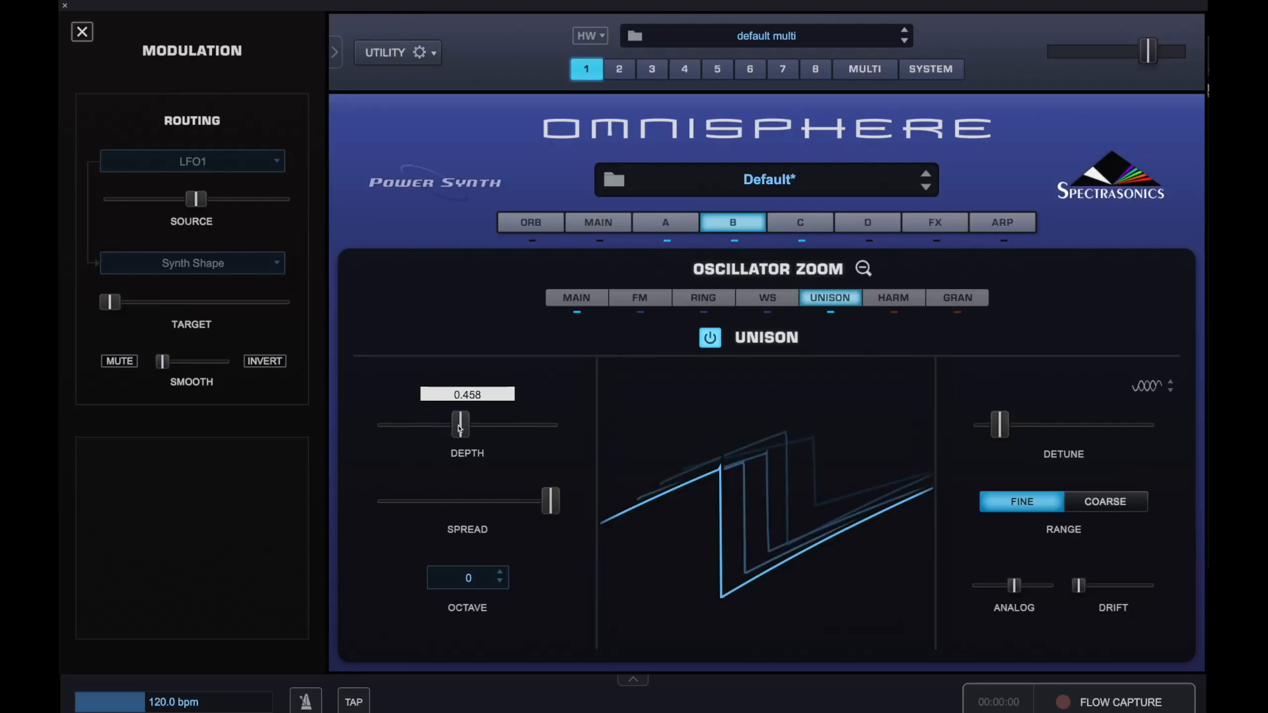
left_click(799, 226)
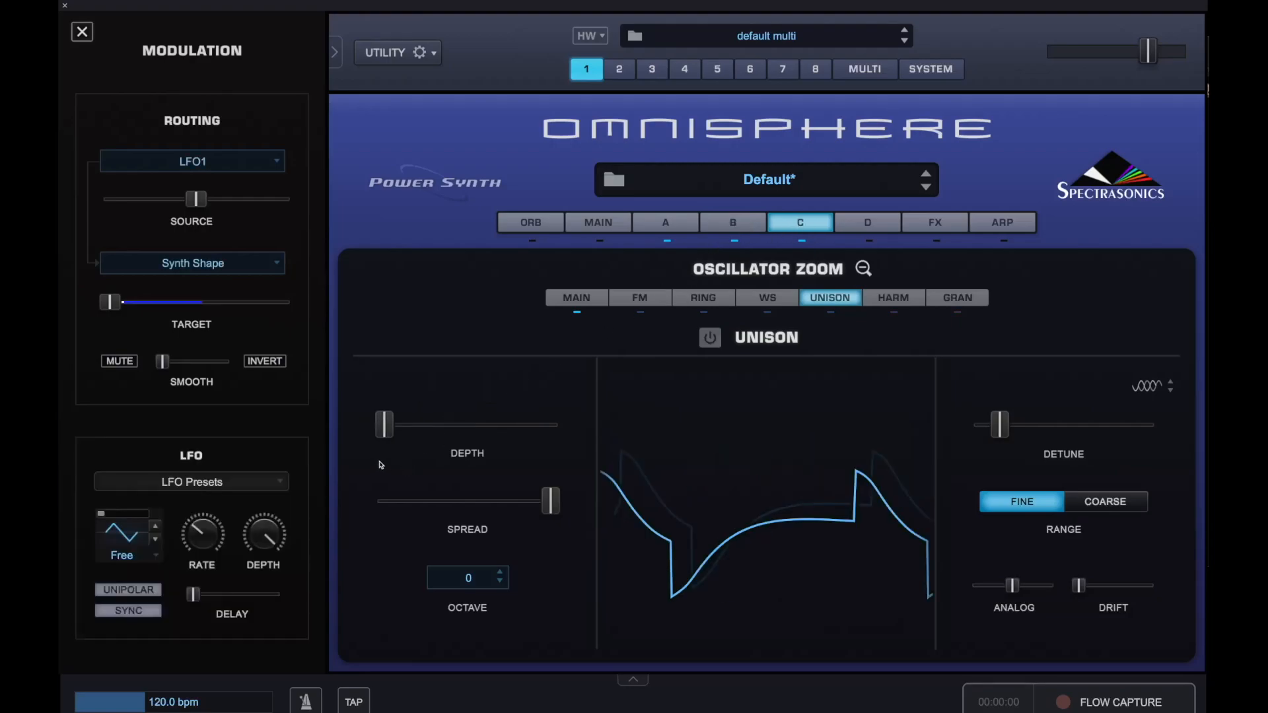
left_click_drag(384, 426, 462, 428)
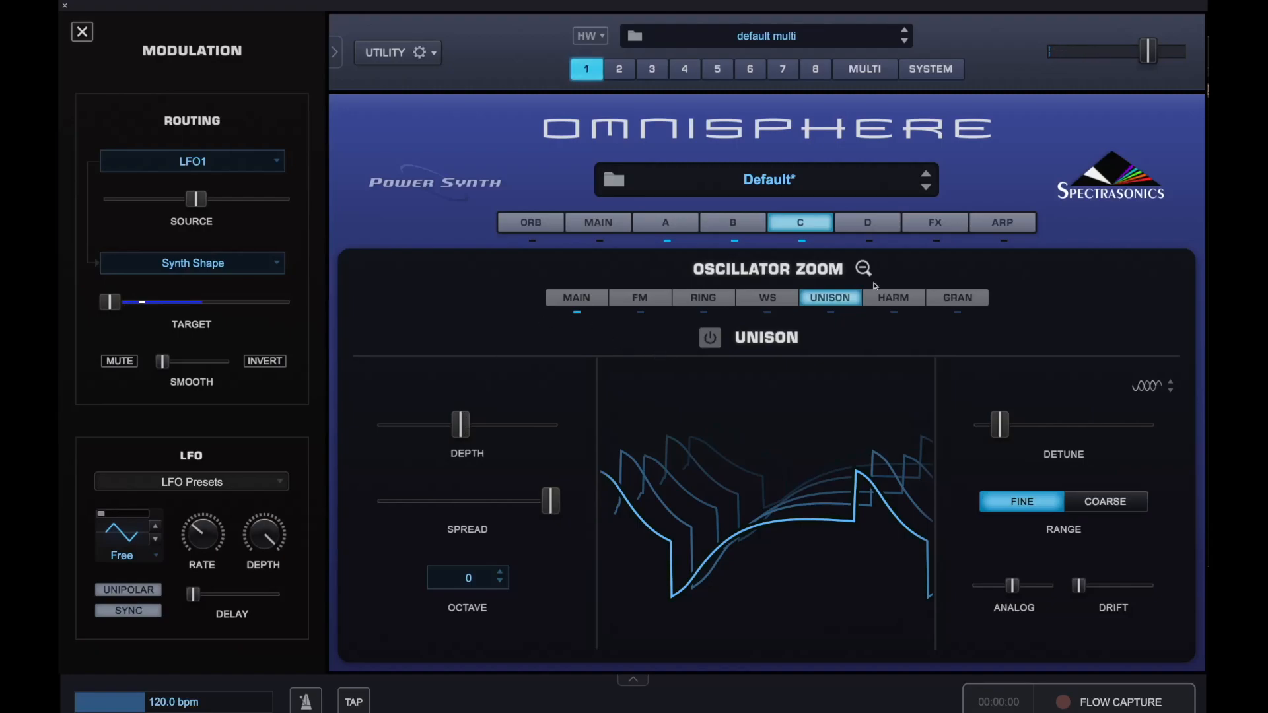
left_click(711, 338)
left_click(729, 226)
left_click(663, 224)
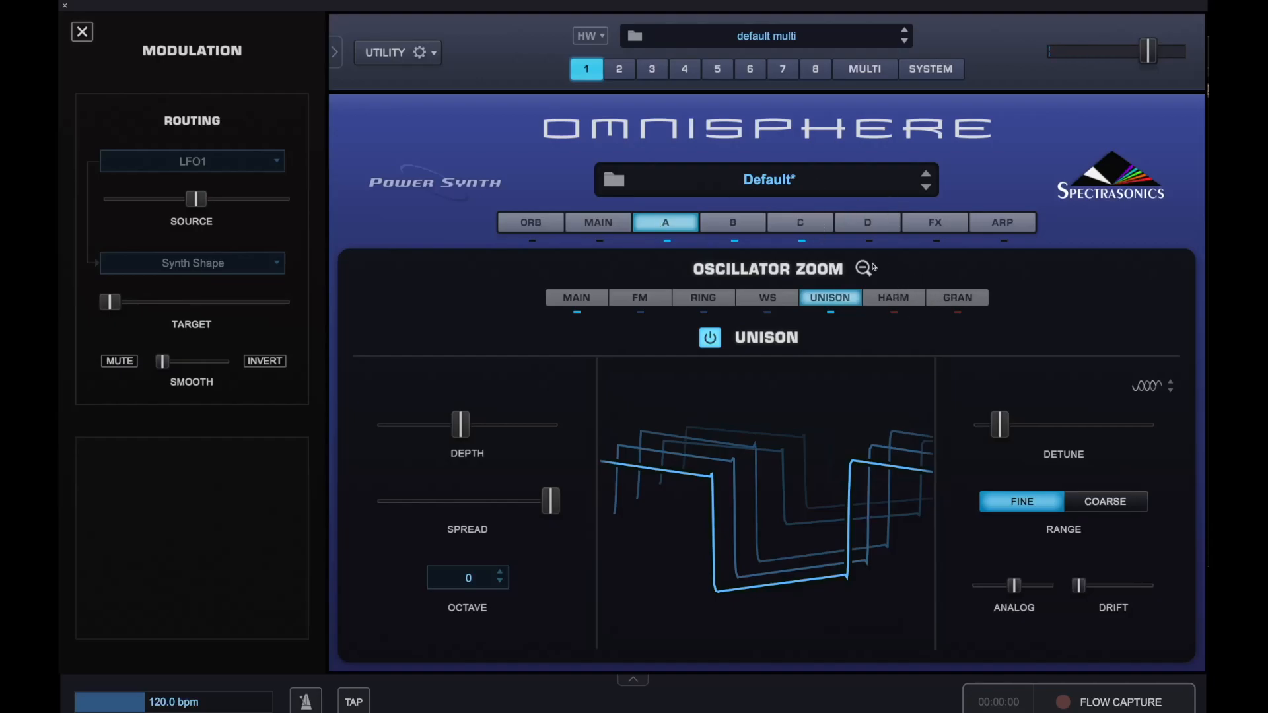
left_click(865, 269)
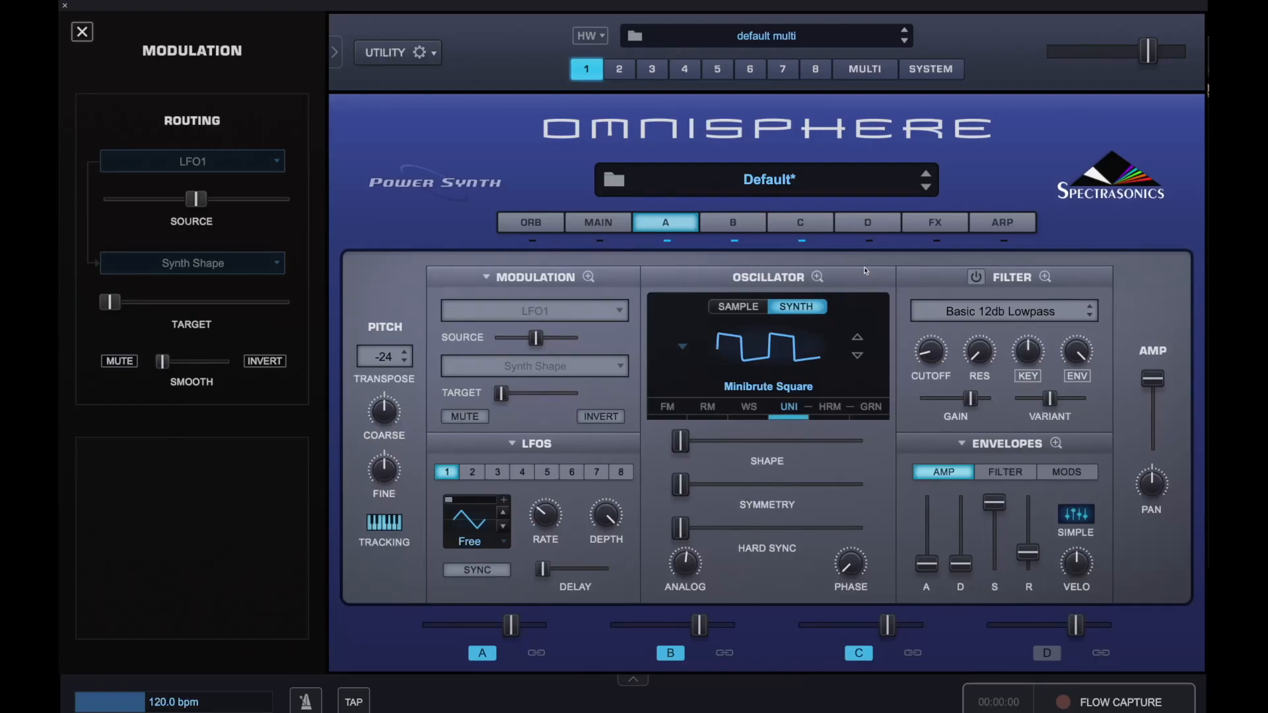
Limit the patch to 4 voices and enable Solo mode in the main patch settings.
left_click(613, 224)
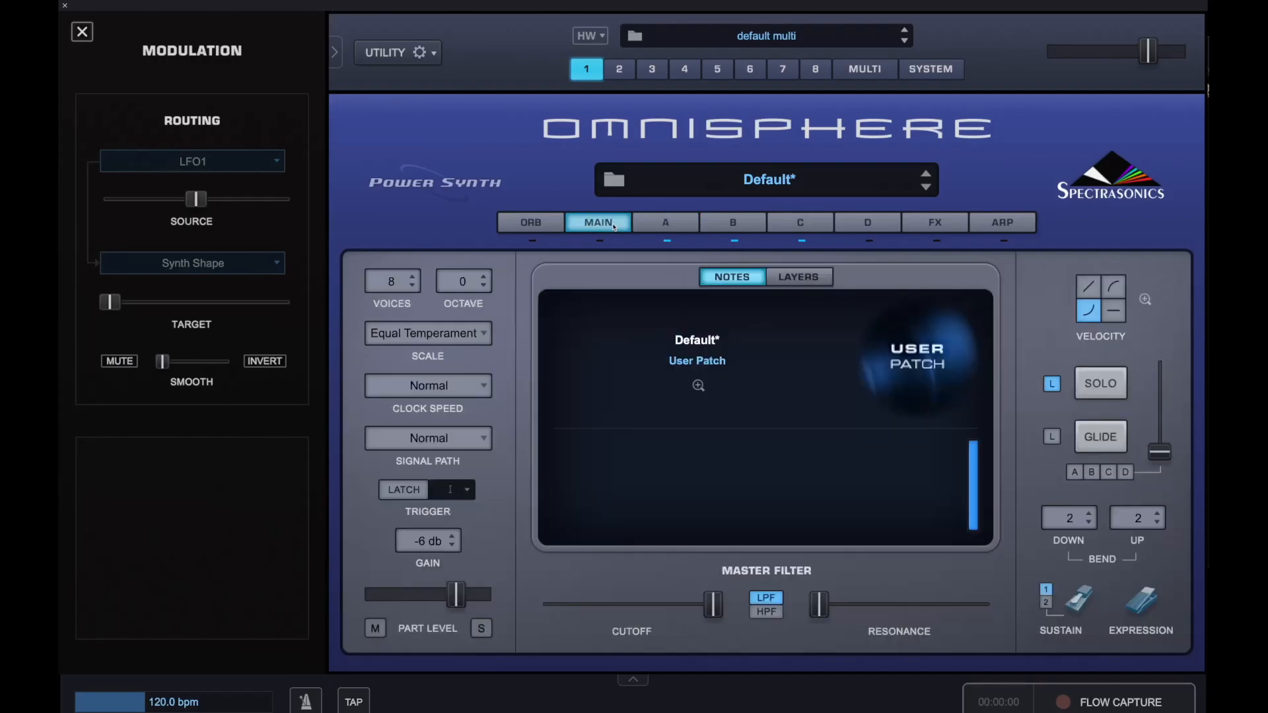
left_click(392, 283)
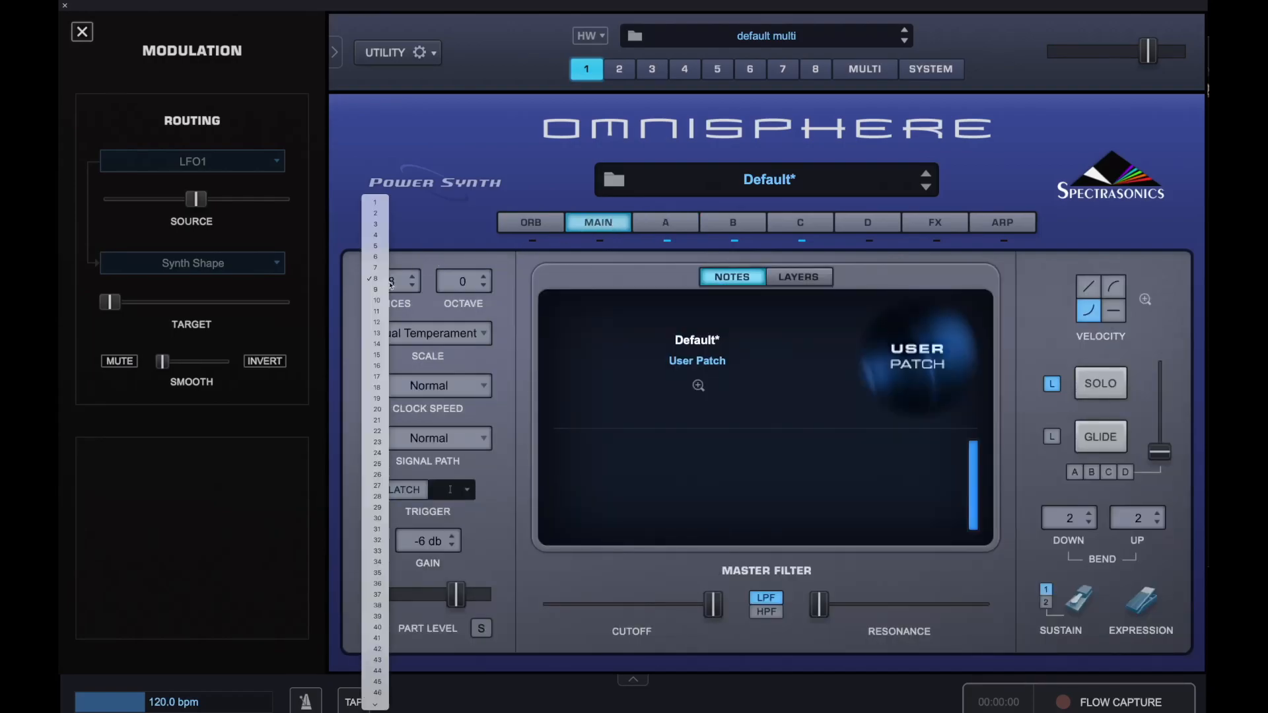
left_click(378, 236)
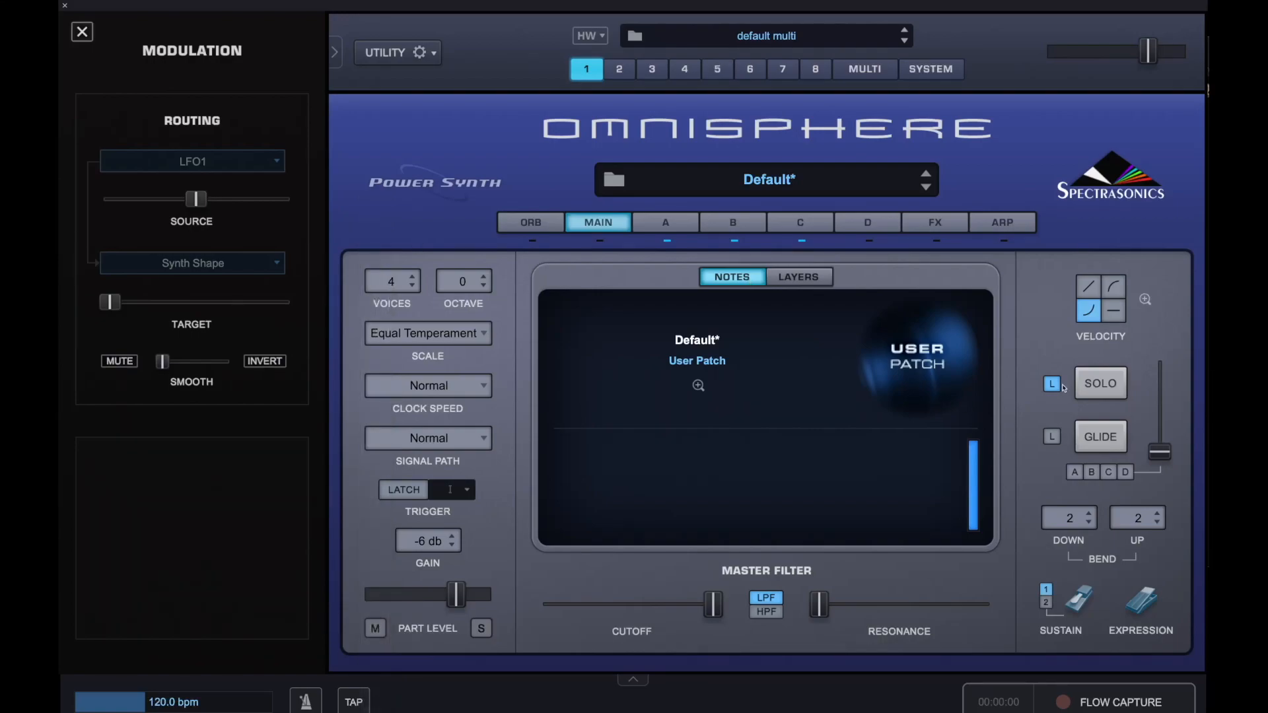
left_click(1091, 390)
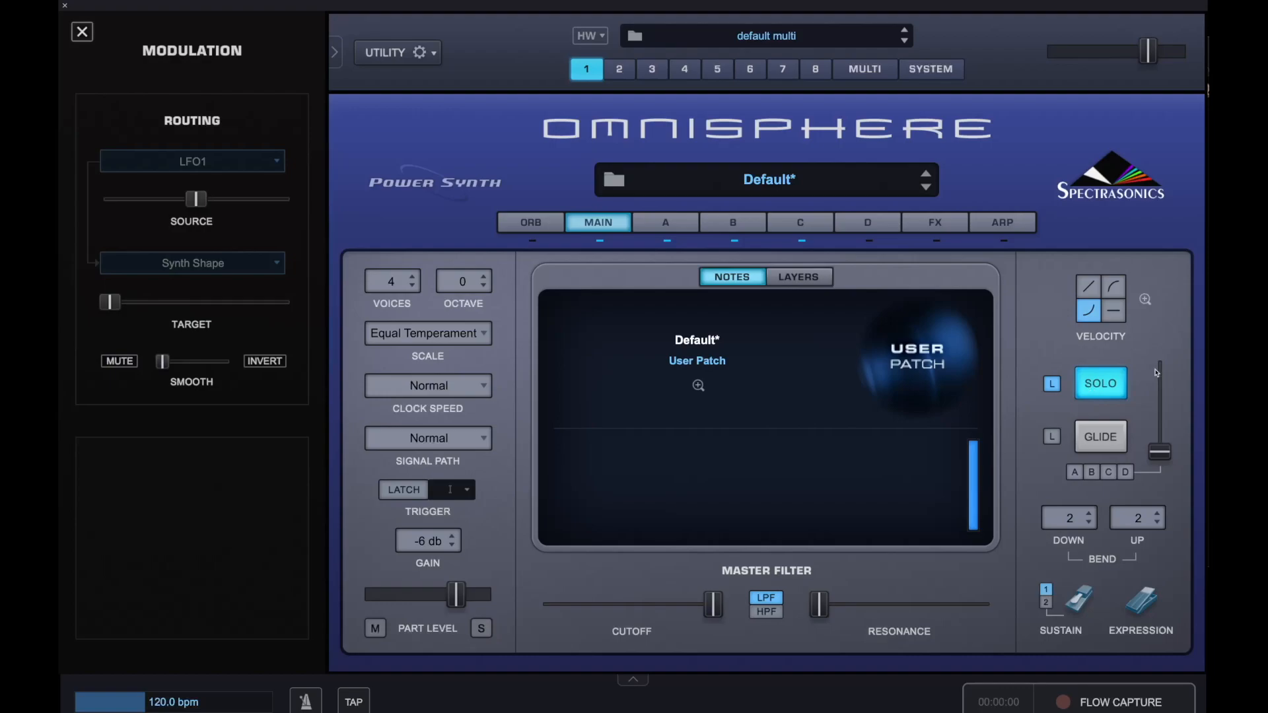
Turn on the arpeggiator and set its clock division to 1/8.
left_click(1004, 226)
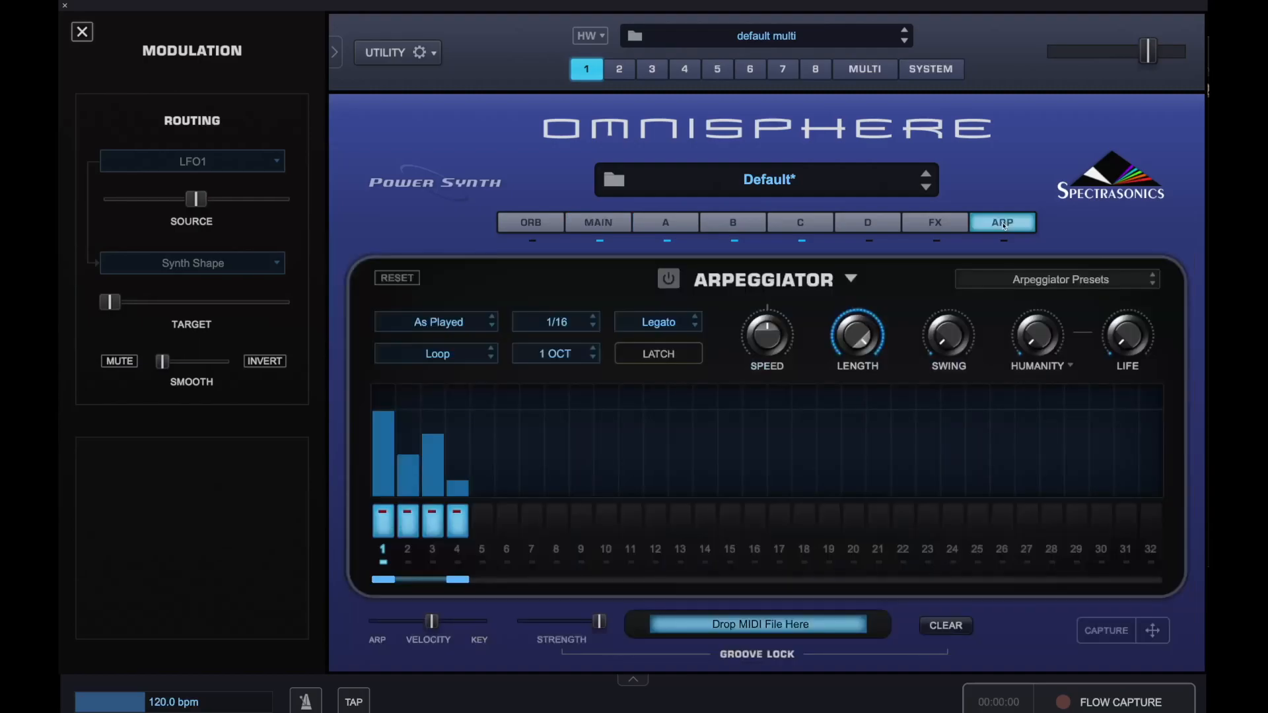
left_click(669, 280)
left_click(571, 323)
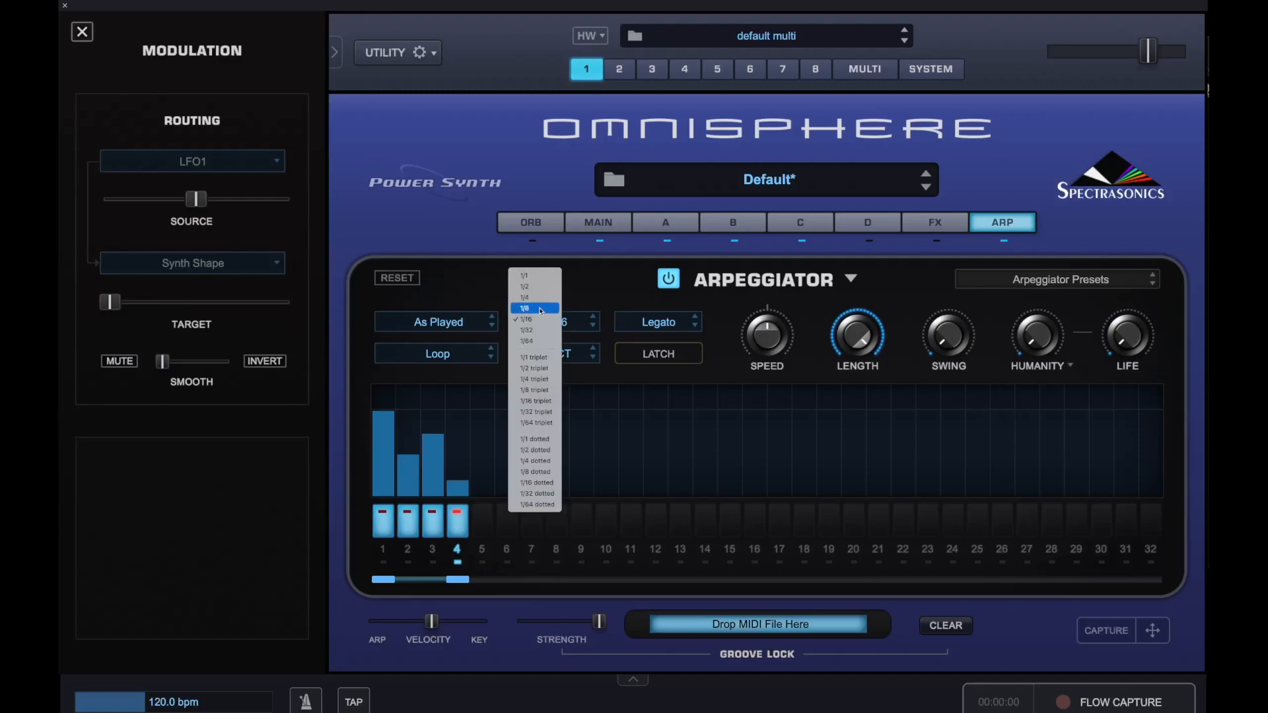
left_click(541, 309)
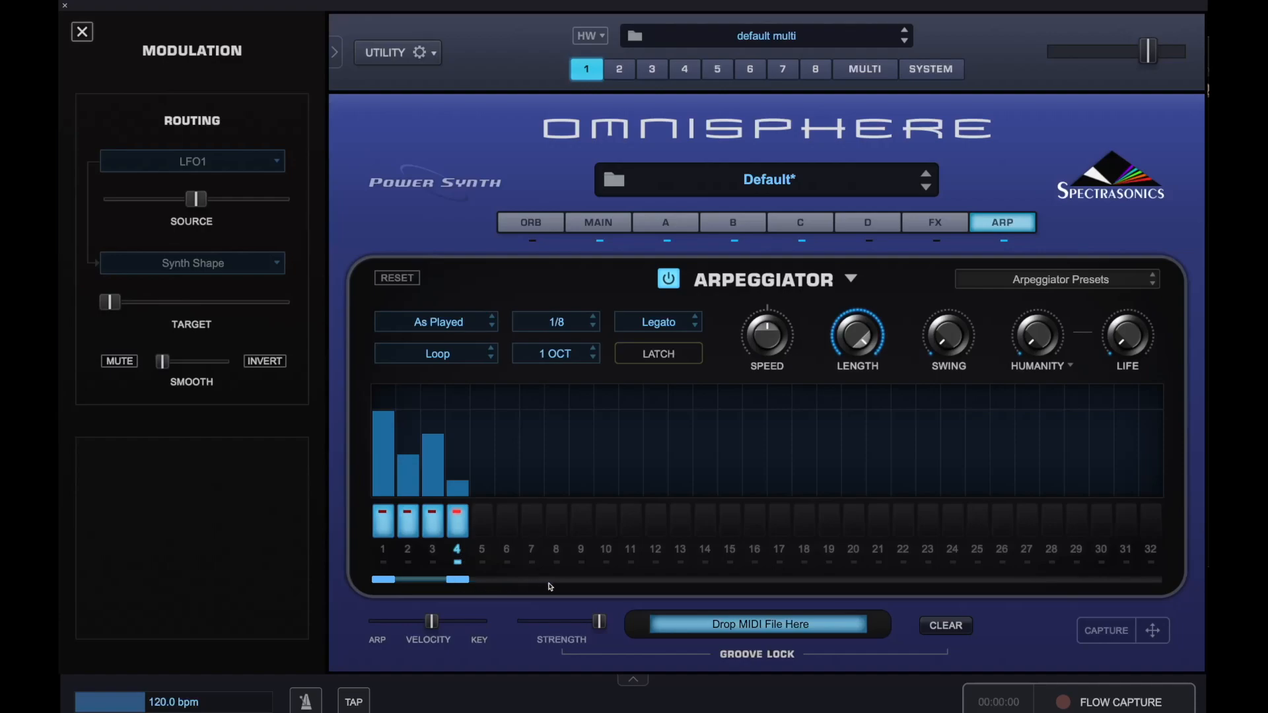
Extend the default arpeggiator pattern to 16 steps and clear the modifiers on all steps.
left_click_drag(457, 586, 755, 583)
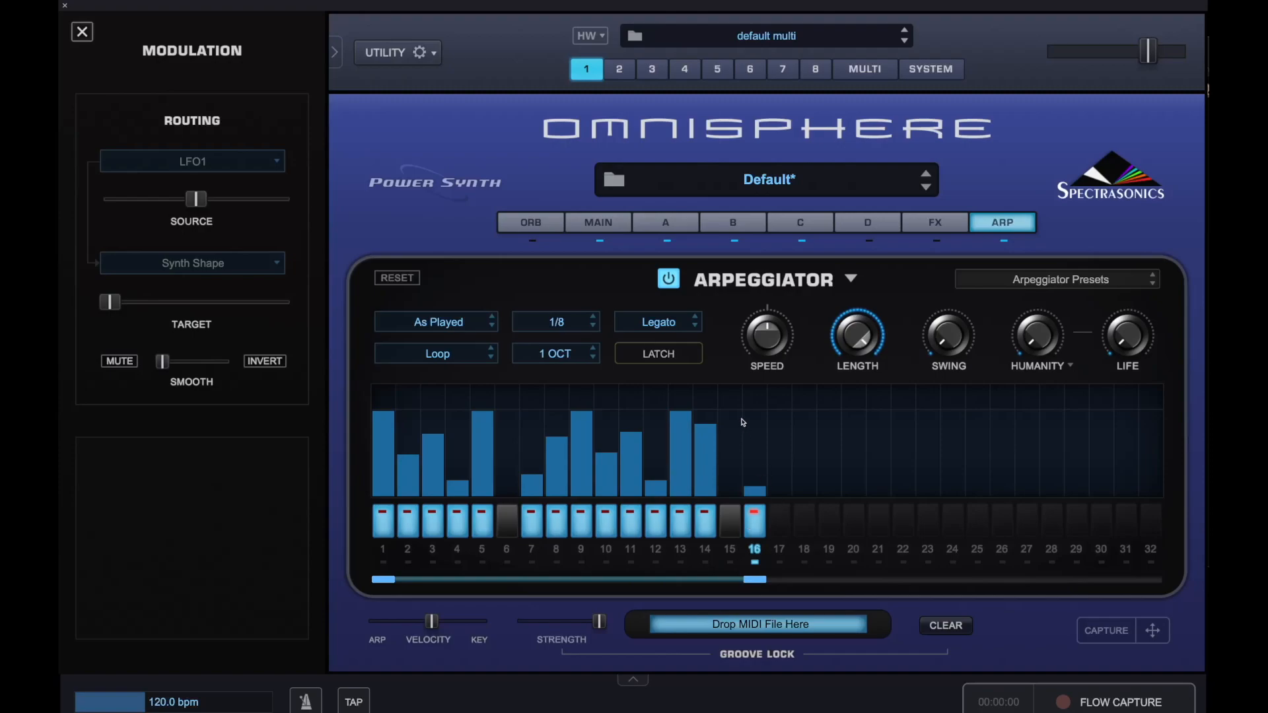
left_click(850, 281)
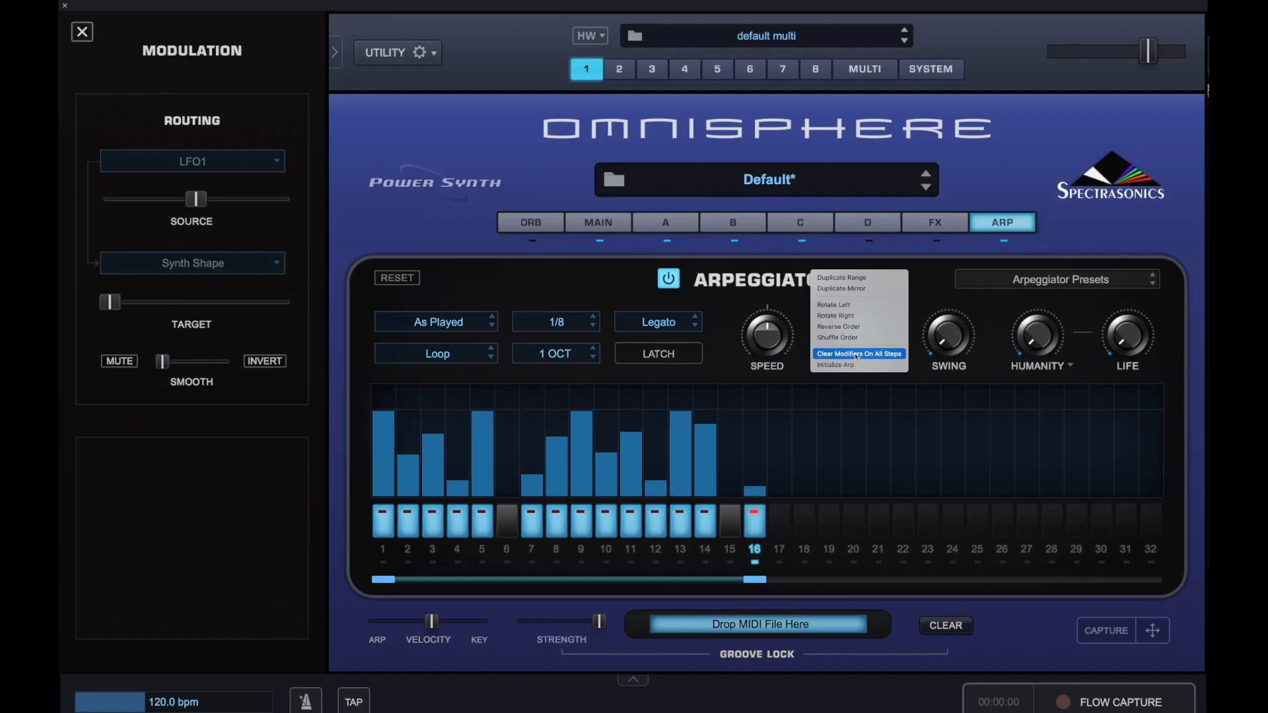
left_click(857, 355)
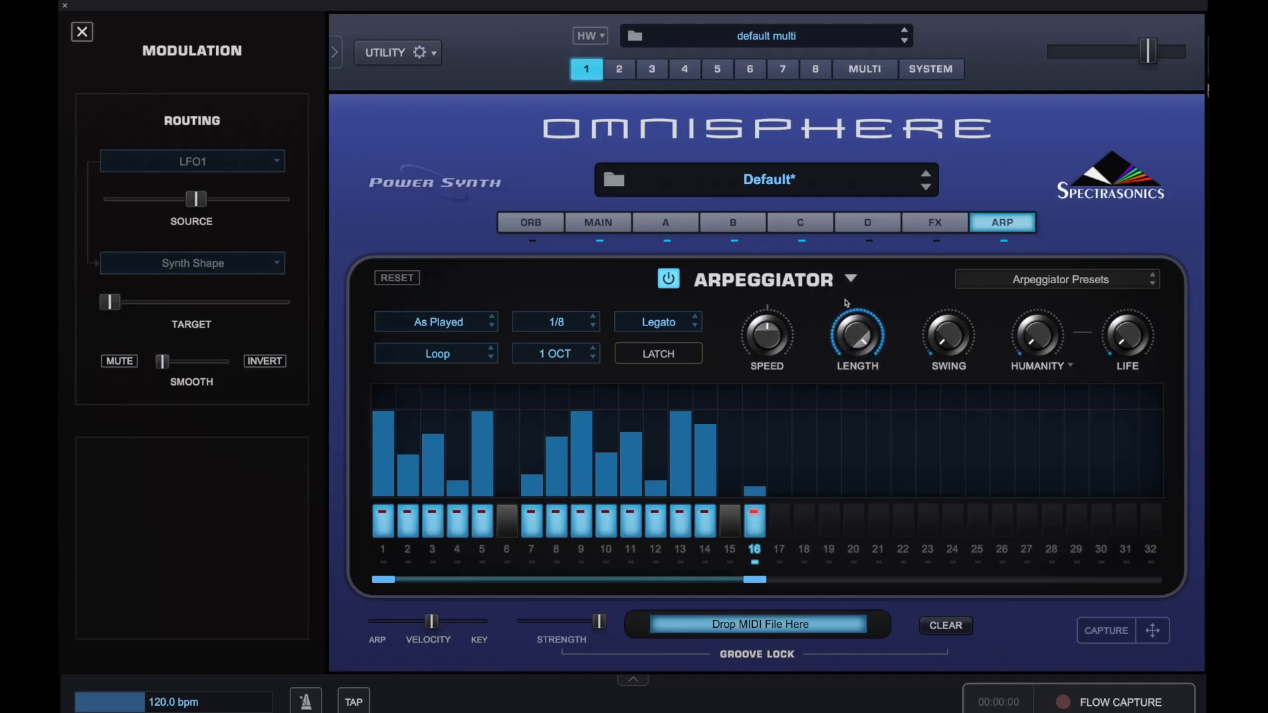
Load the 00. Blank arpeggiator preset and extend its pattern to 16 steps.
left_click(852, 283)
left_click(1035, 287)
left_click(1029, 283)
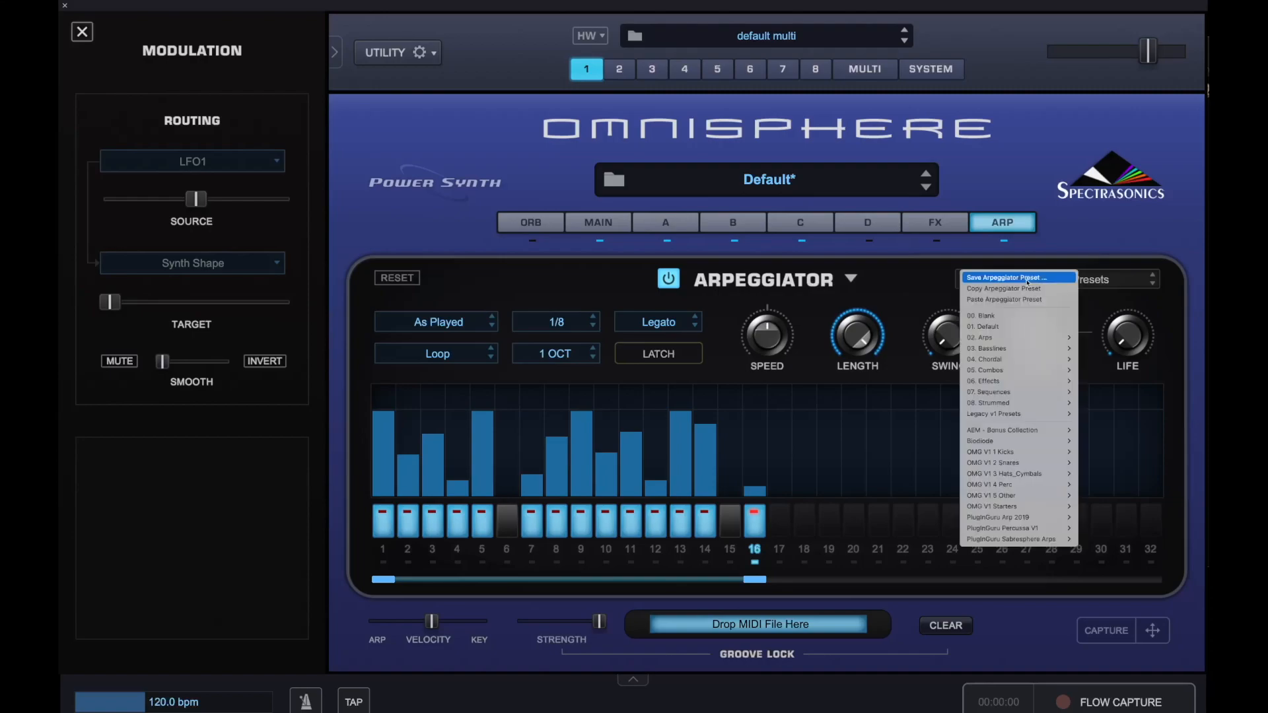
left_click(1004, 315)
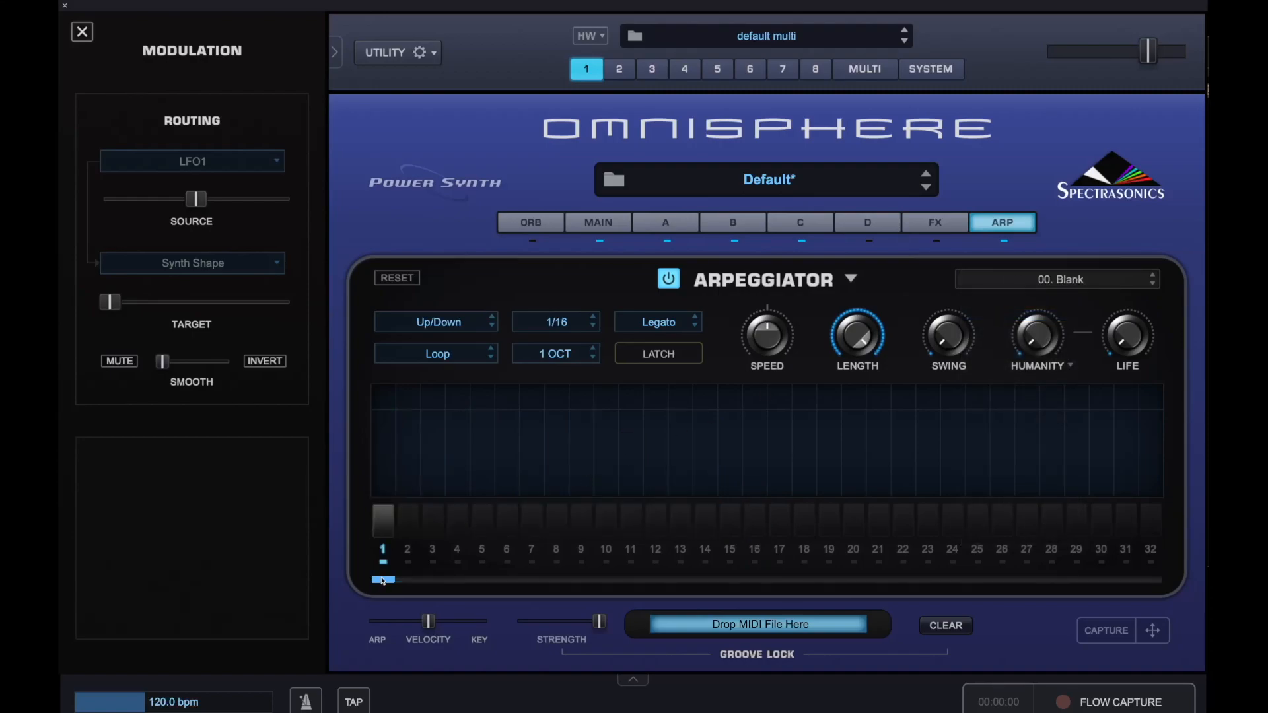
left_click_drag(387, 579, 746, 597)
Activate all 16 steps of the blank arpeggiator pattern.
left_click(389, 537)
left_click(405, 535)
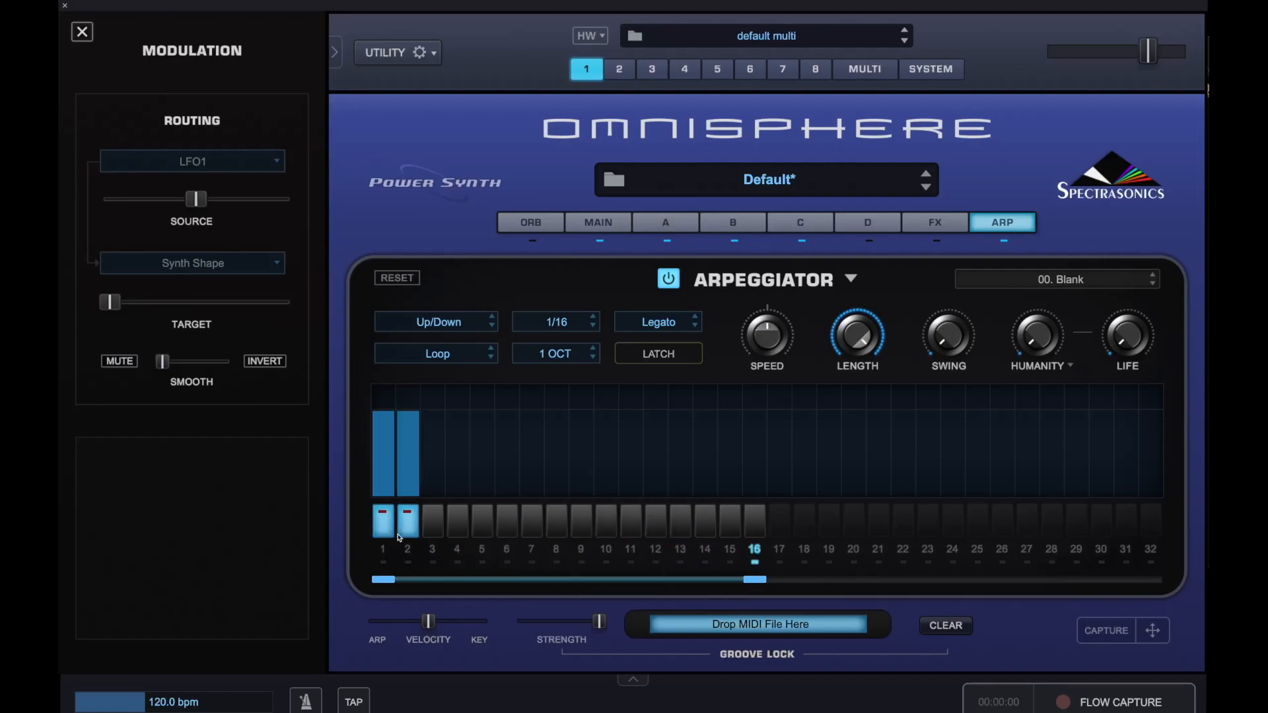
left_click(428, 534)
left_click(457, 532)
left_click(483, 532)
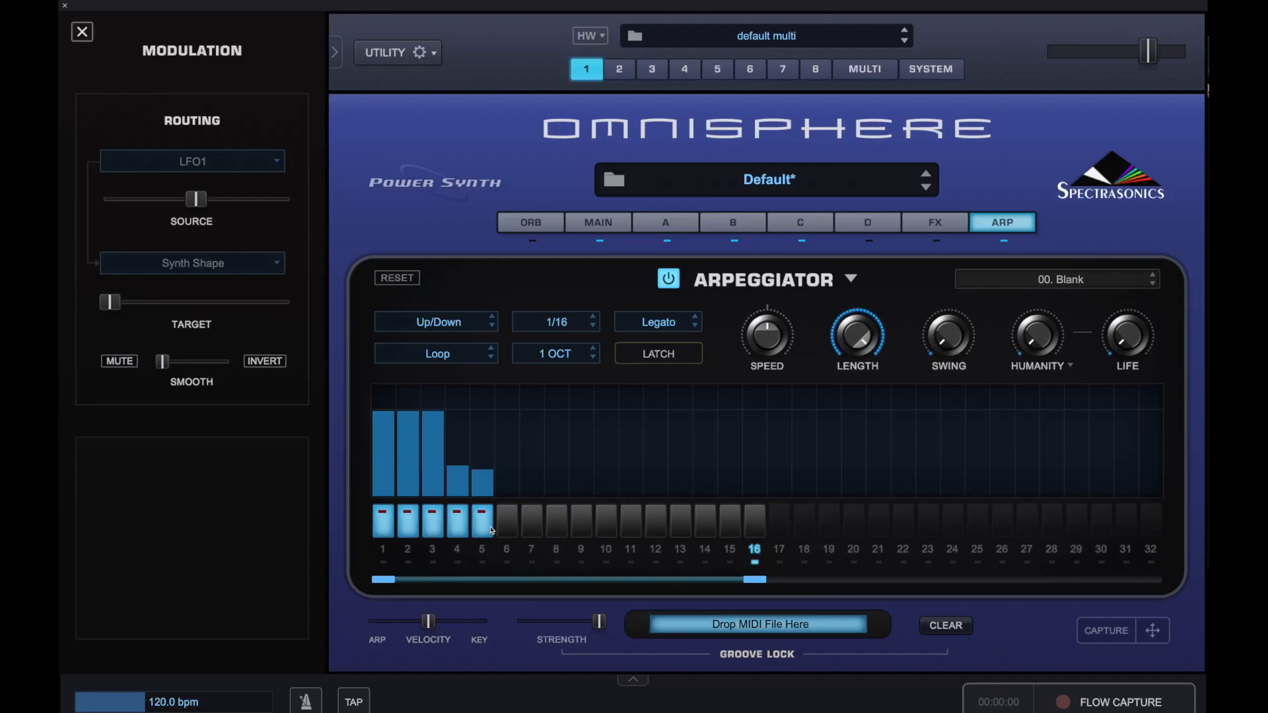
left_click(507, 531)
left_click(532, 532)
left_click(557, 532)
left_click(581, 532)
left_click(606, 532)
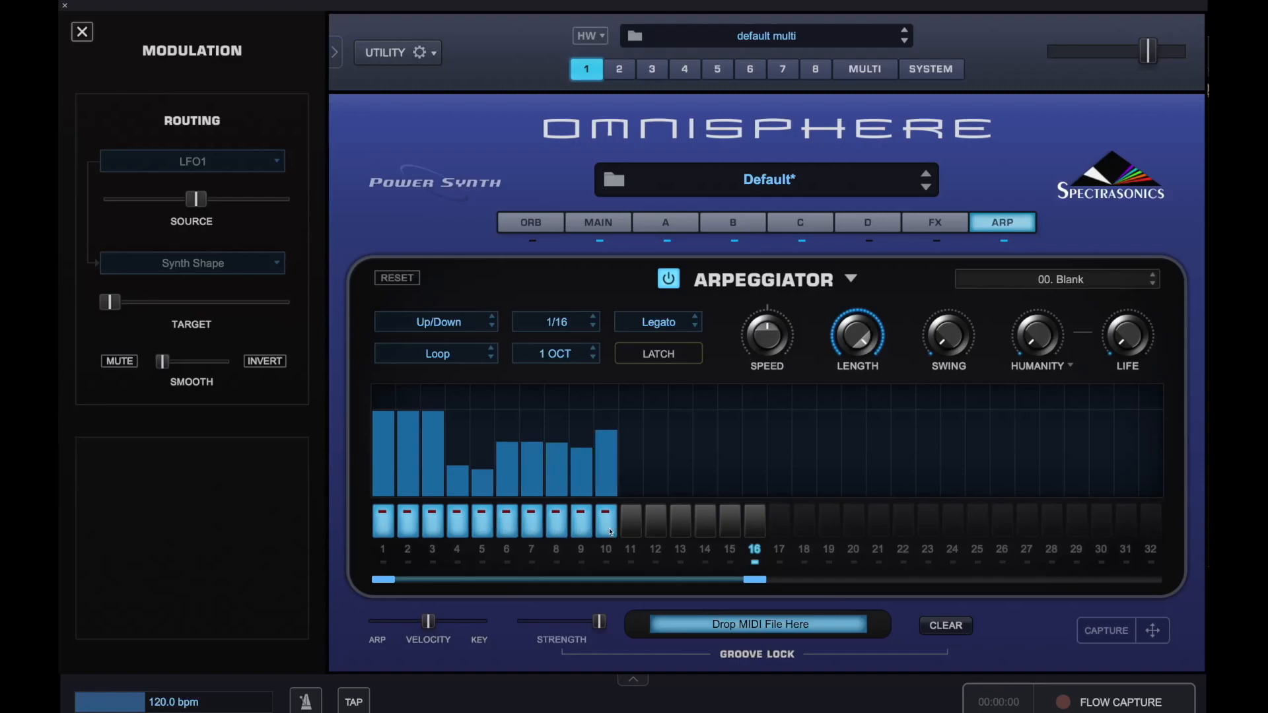
left_click(627, 531)
left_click(653, 533)
left_click(681, 532)
left_click(712, 532)
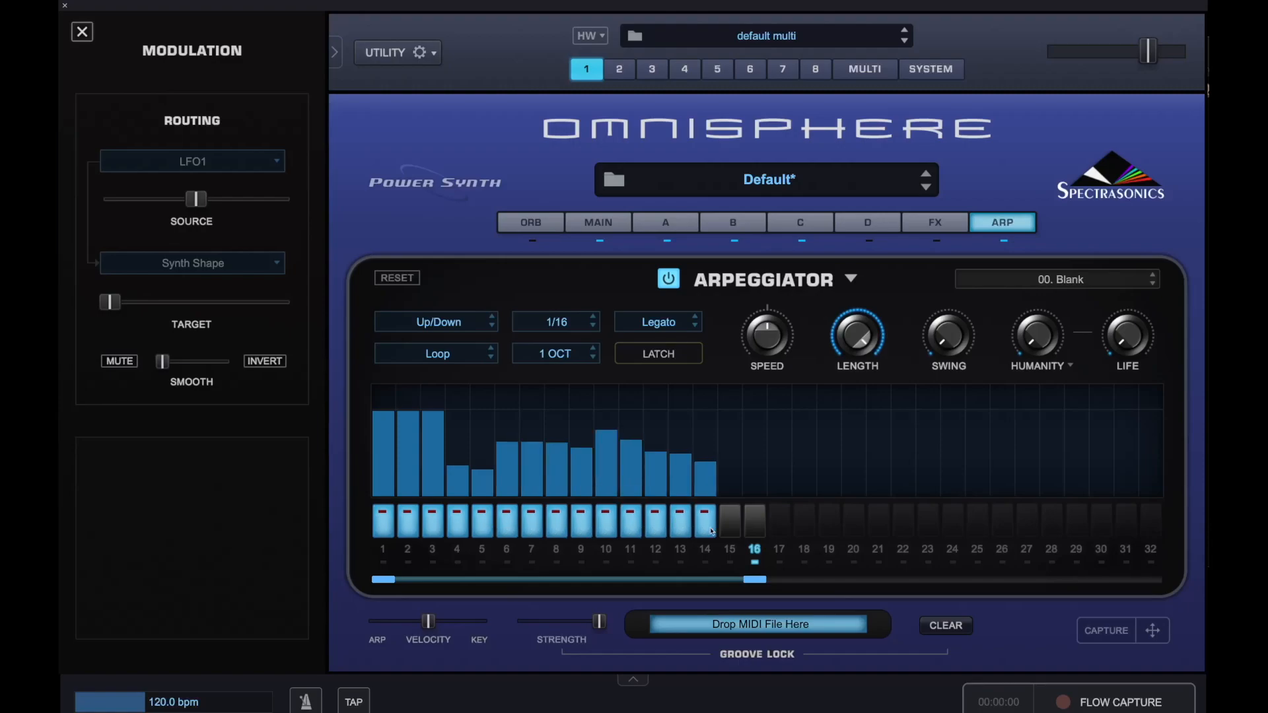
left_click(734, 532)
left_click(756, 522)
Even out the arpeggiator's step velocities so all 16 bars sit at a similar level, slightly above half height.
left_click_drag(699, 465, 706, 438)
left_click(681, 435)
left_click(657, 438)
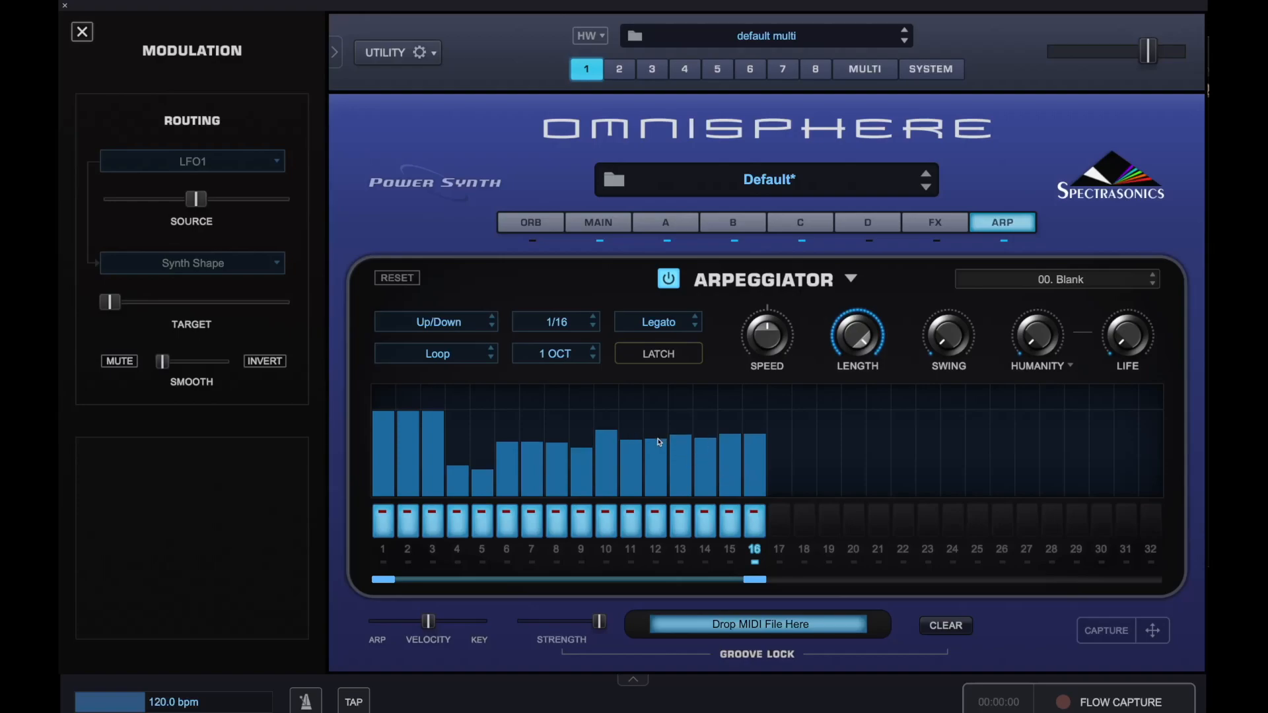
left_click(584, 435)
left_click(483, 438)
left_click(457, 443)
left_click(436, 441)
left_click(409, 448)
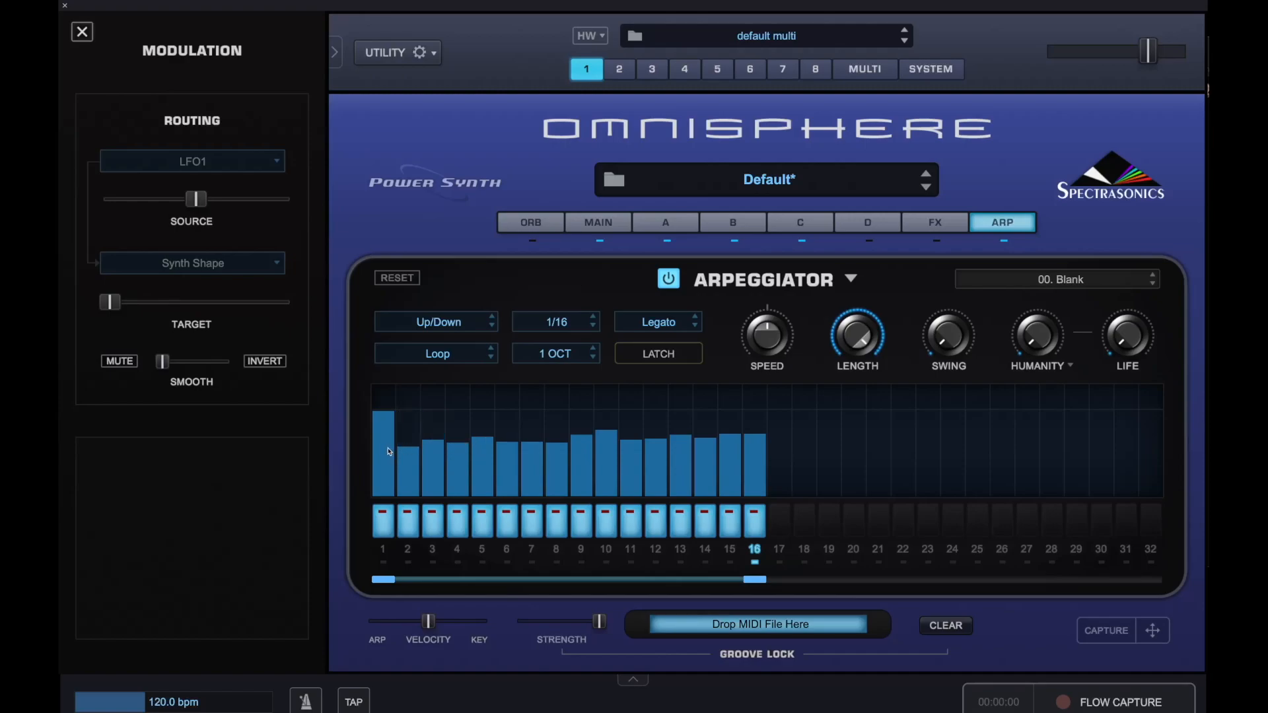
left_click(389, 452)
left_click(389, 451)
Transpose arpeggiator steps 3 and 4 by -12 semitones.
right_click(430, 397)
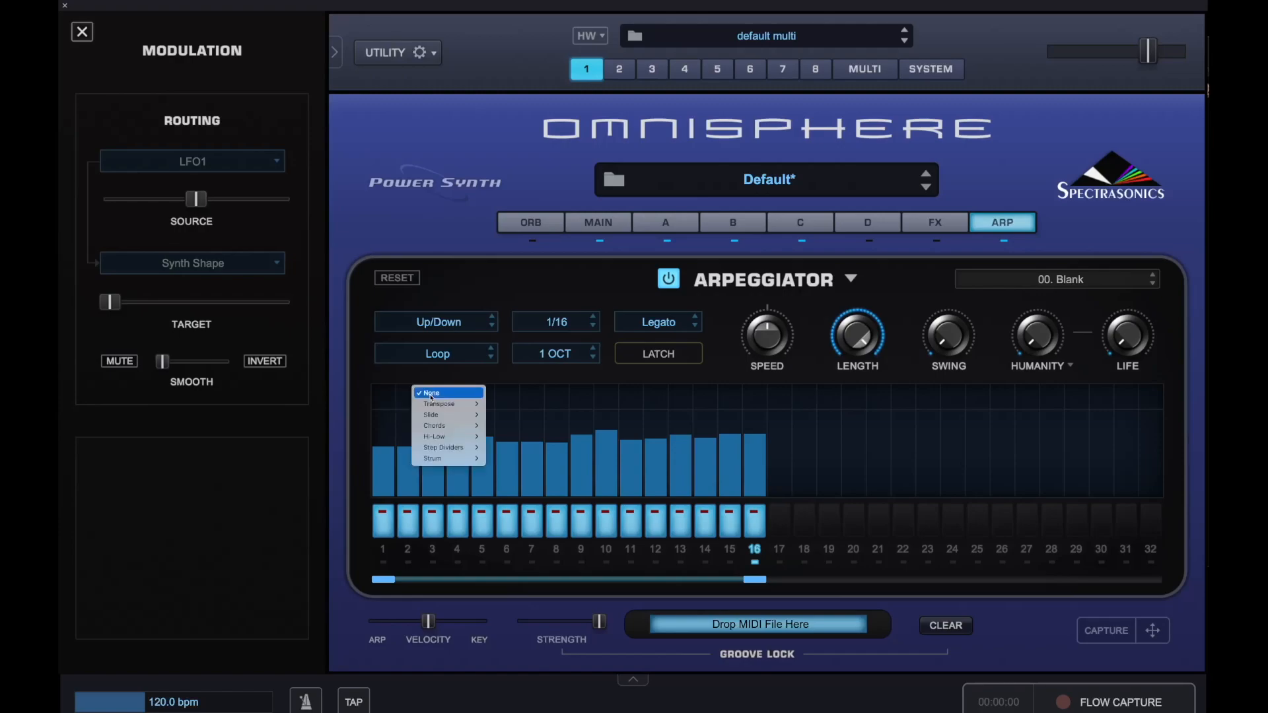
mouse_move(462, 404)
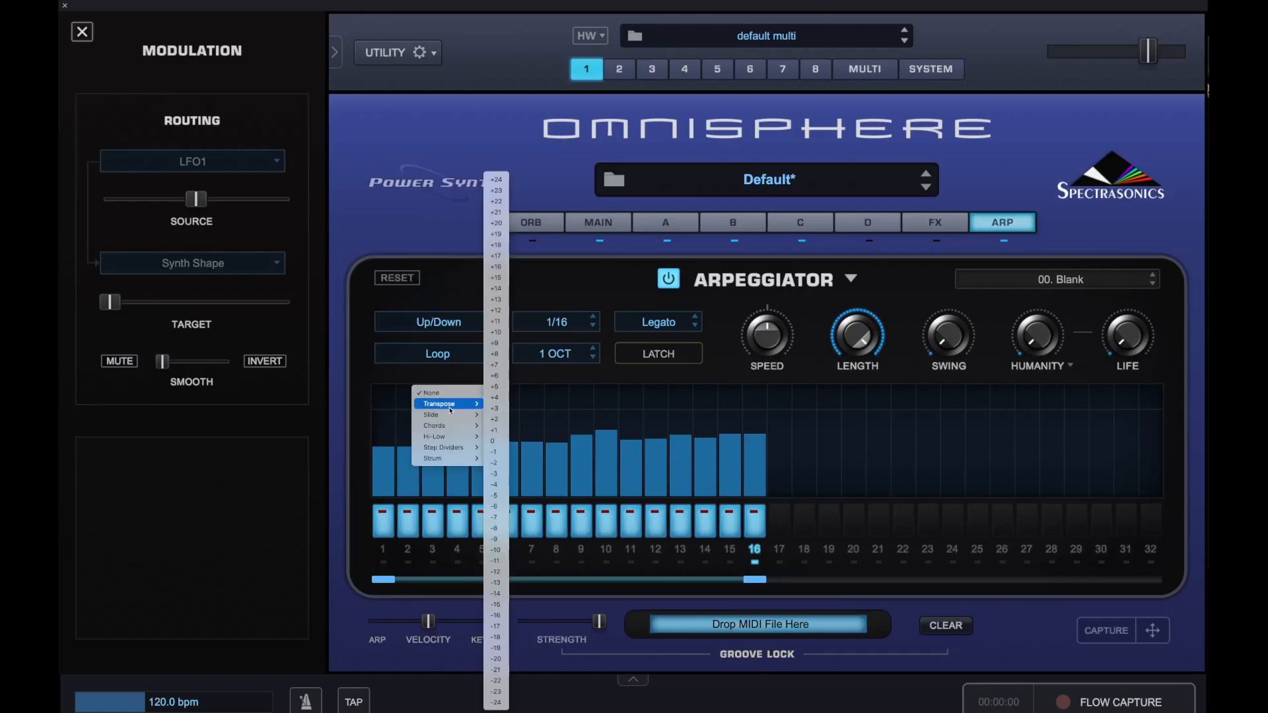
left_click(495, 572)
right_click(459, 405)
mouse_move(459, 404)
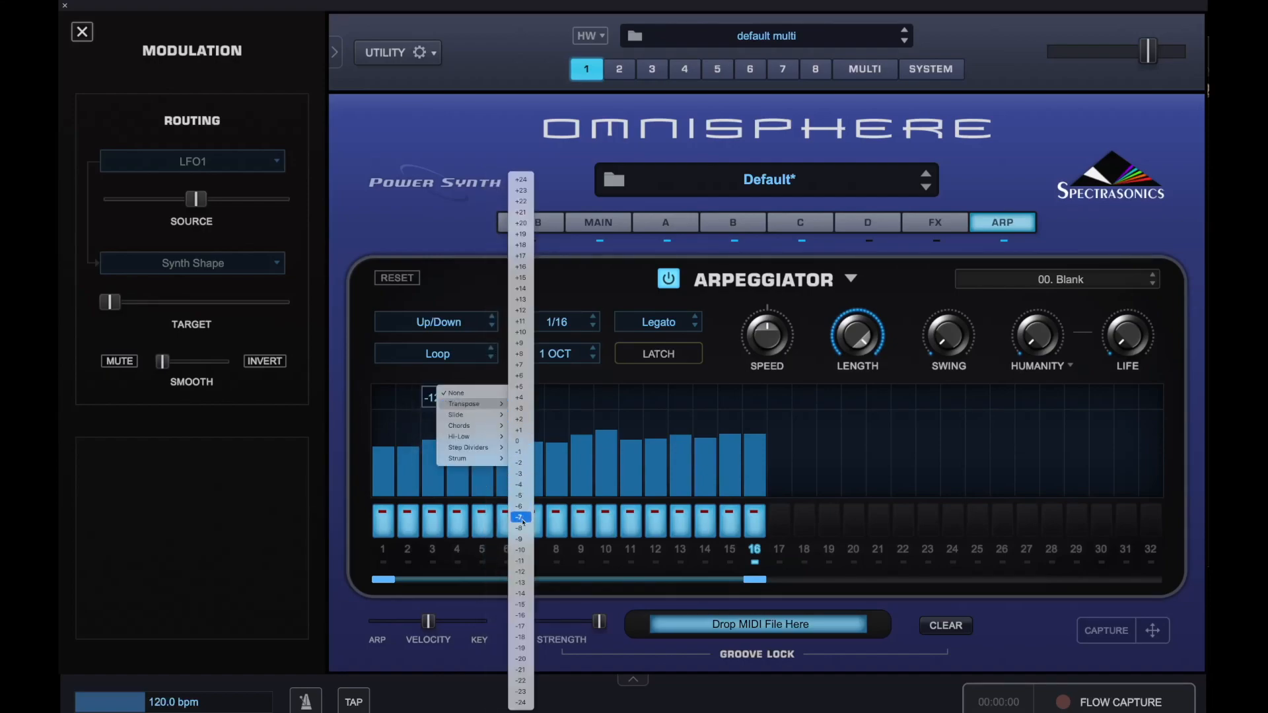
left_click(521, 572)
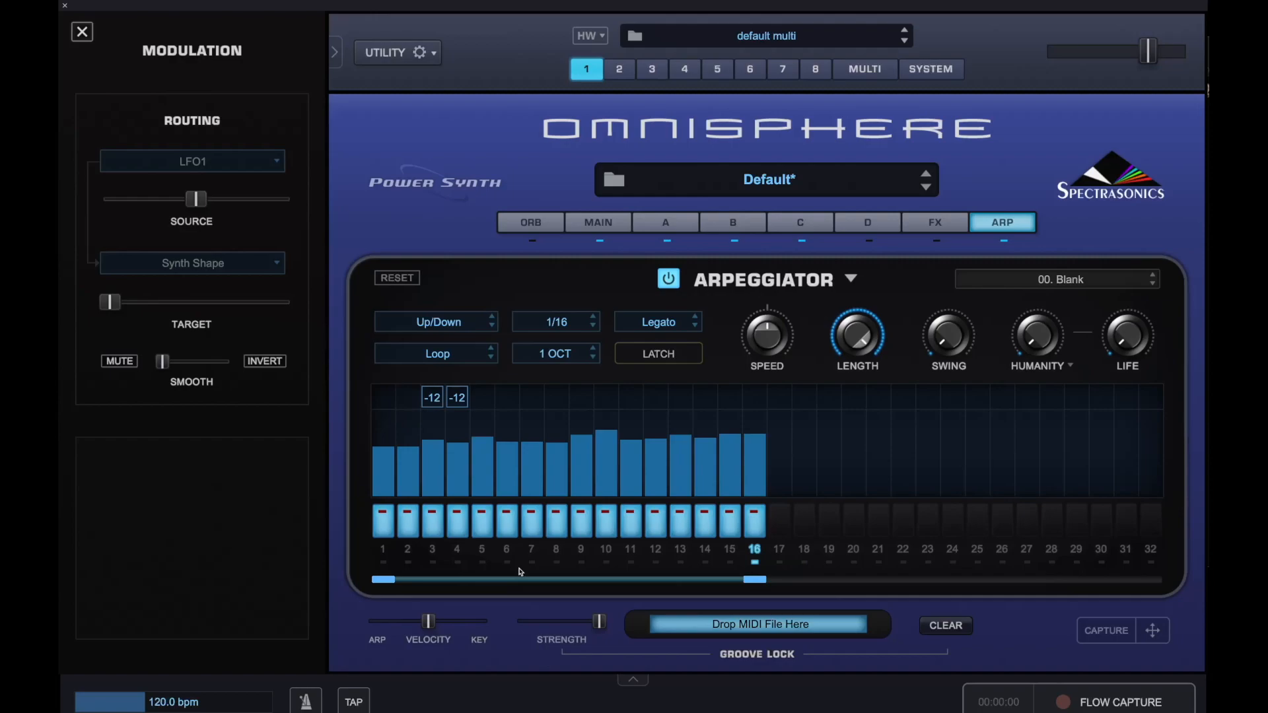
Transpose arpeggiator steps 5 and 6 by -5 semitones.
right_click(486, 399)
mouse_move(499, 408)
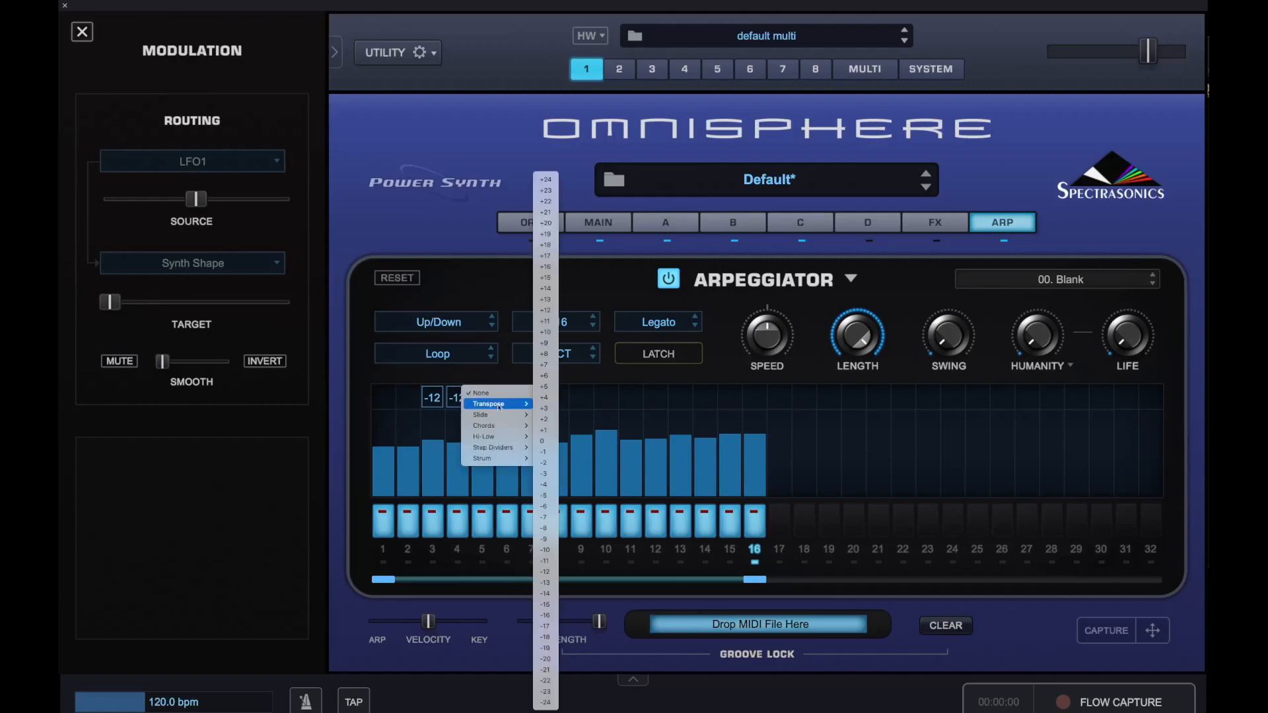
left_click(545, 495)
right_click(506, 396)
mouse_move(529, 403)
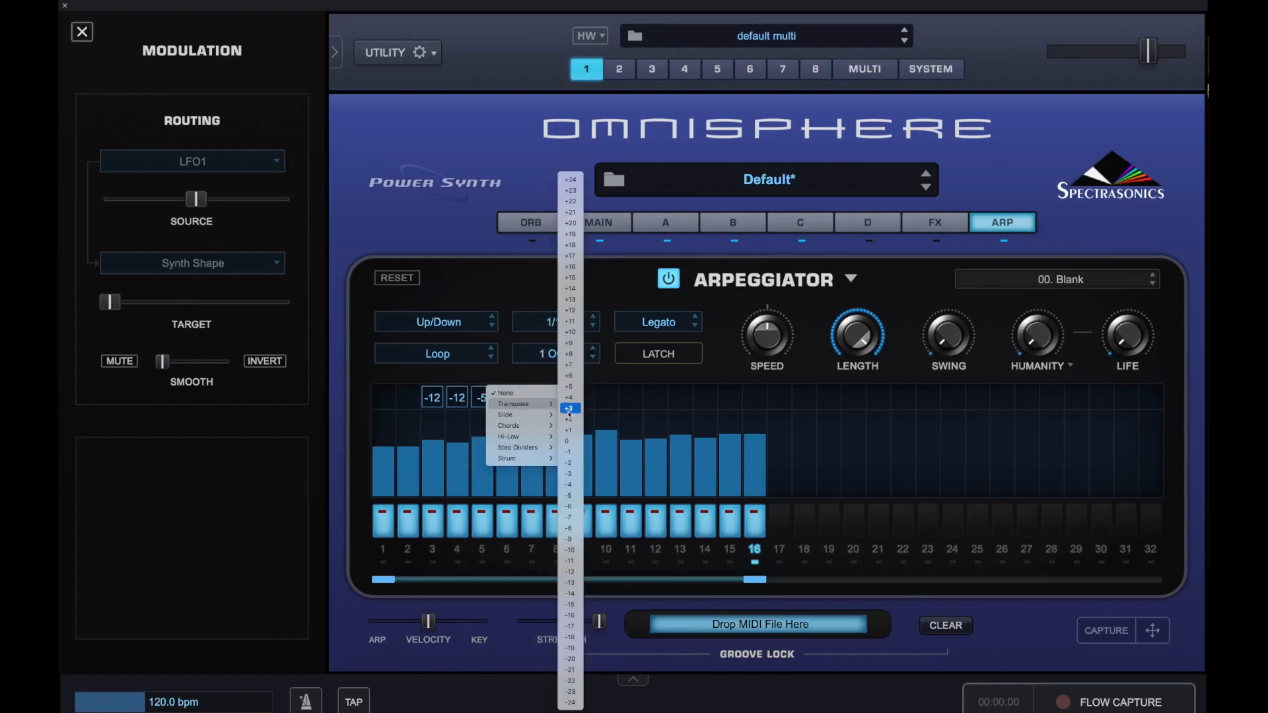
left_click(571, 495)
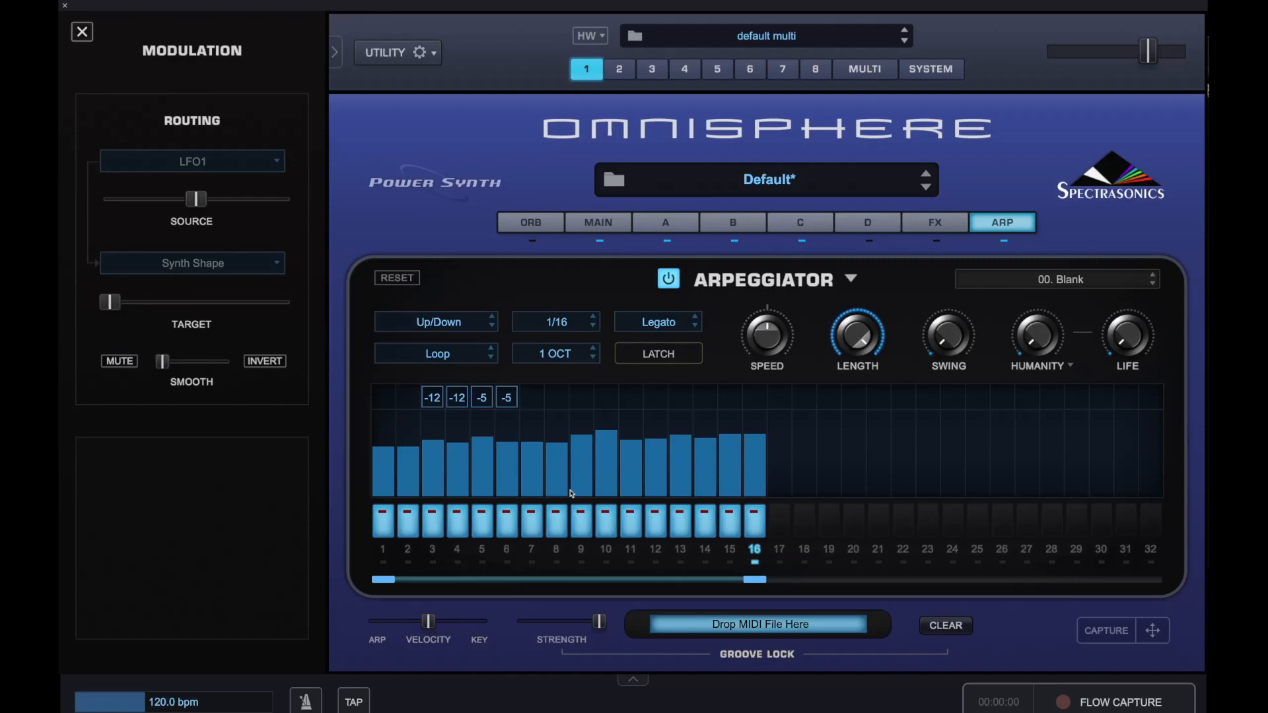
Transpose arpeggiator steps 7 and 8 by -12 semitones.
right_click(535, 399)
mouse_move(535, 402)
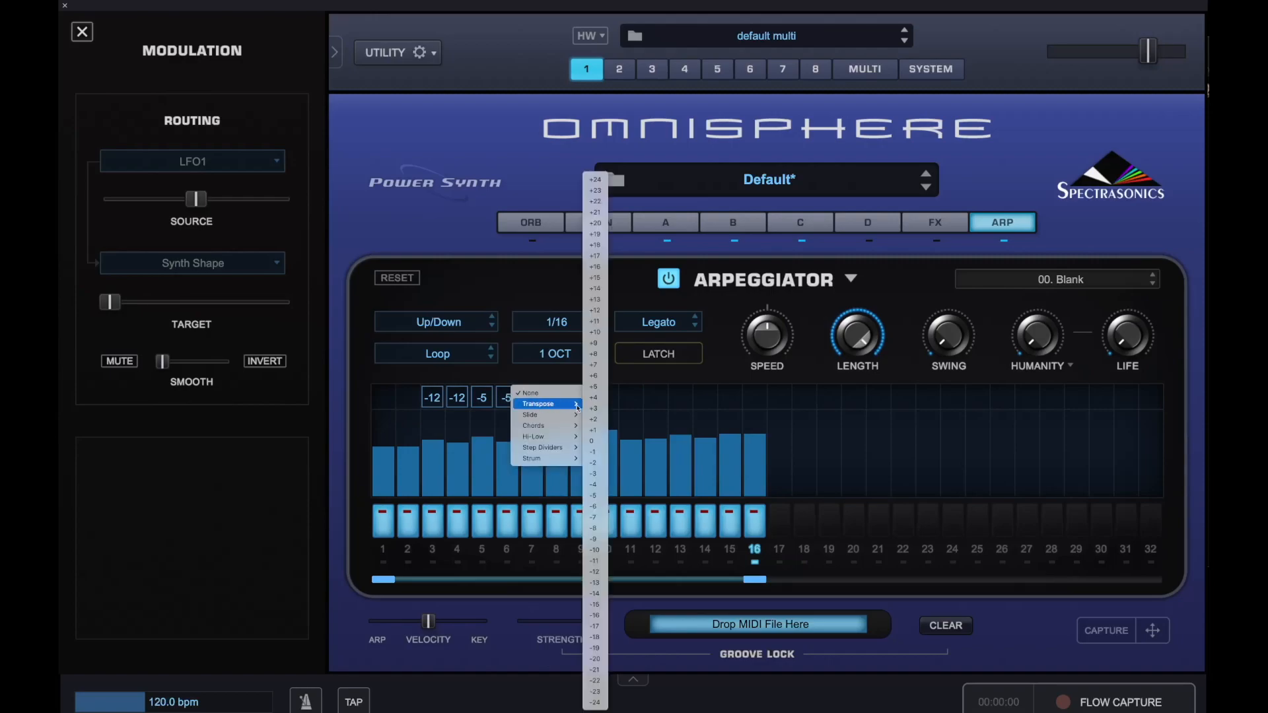
left_click(593, 552)
right_click(556, 399)
mouse_move(555, 404)
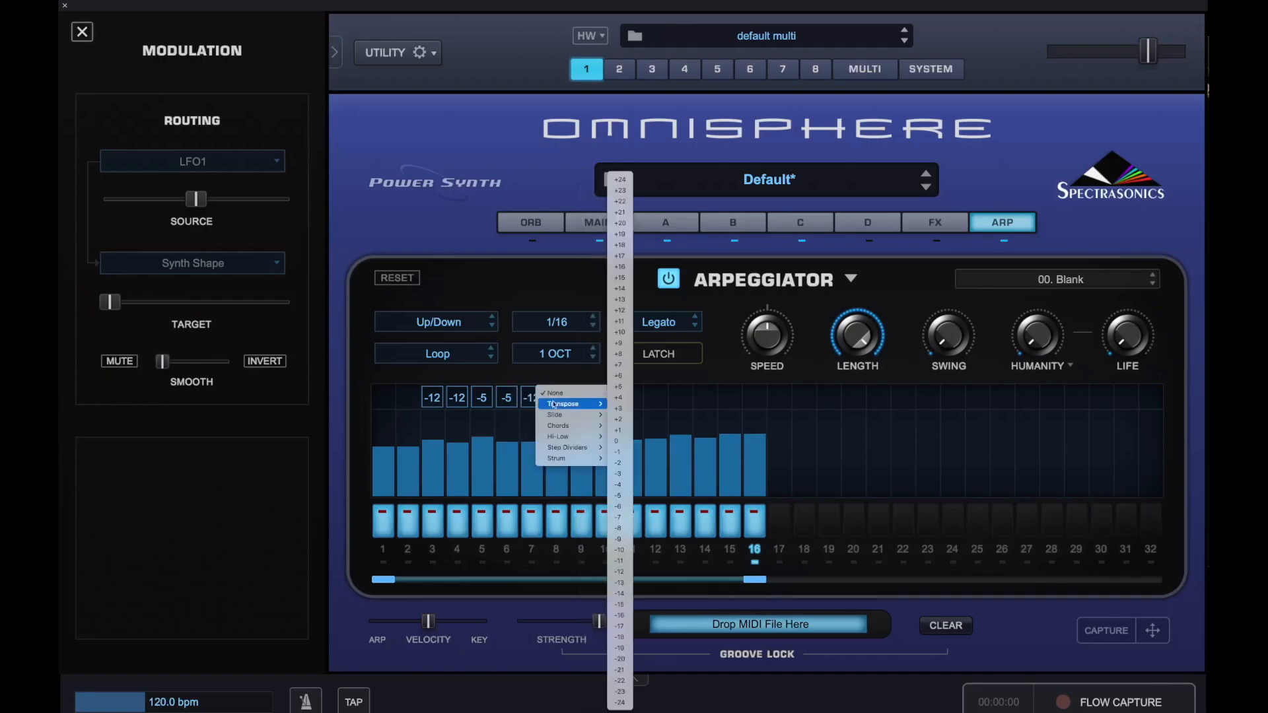
left_click(623, 572)
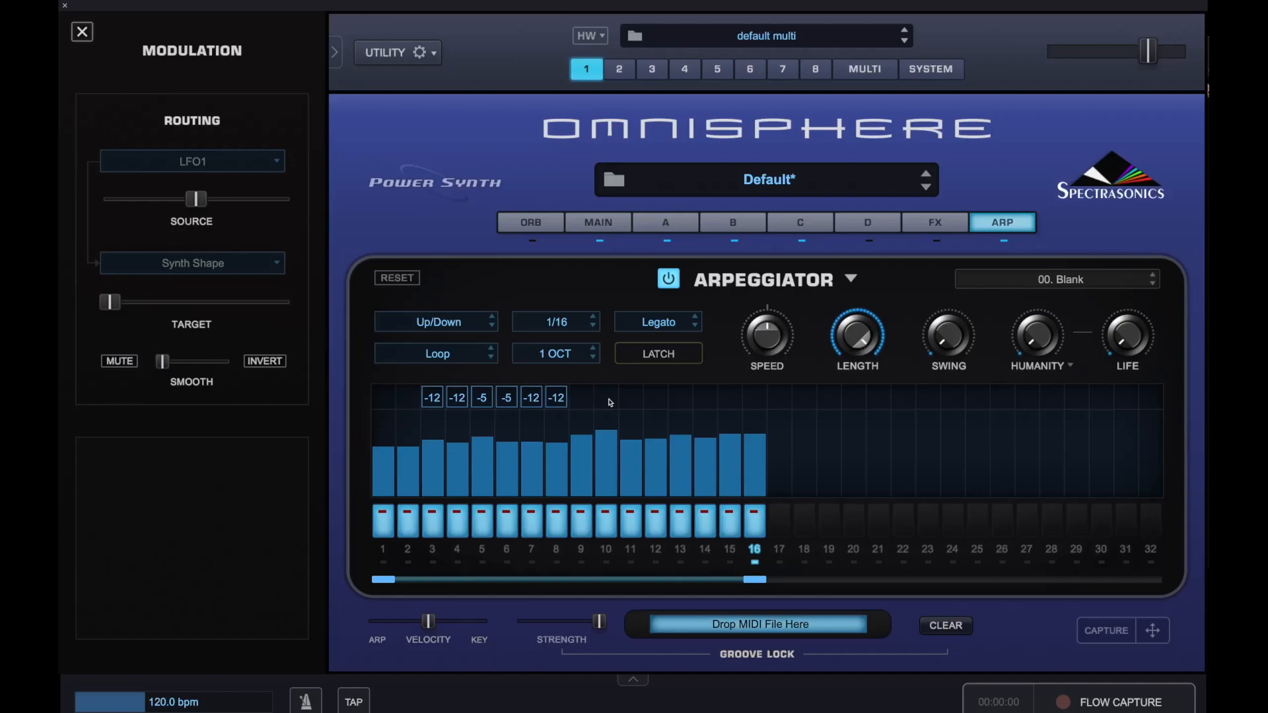
Transpose arpeggiator step 11 by -5 semitones and step 12 by -9 semitones.
left_click(626, 403)
mouse_move(628, 404)
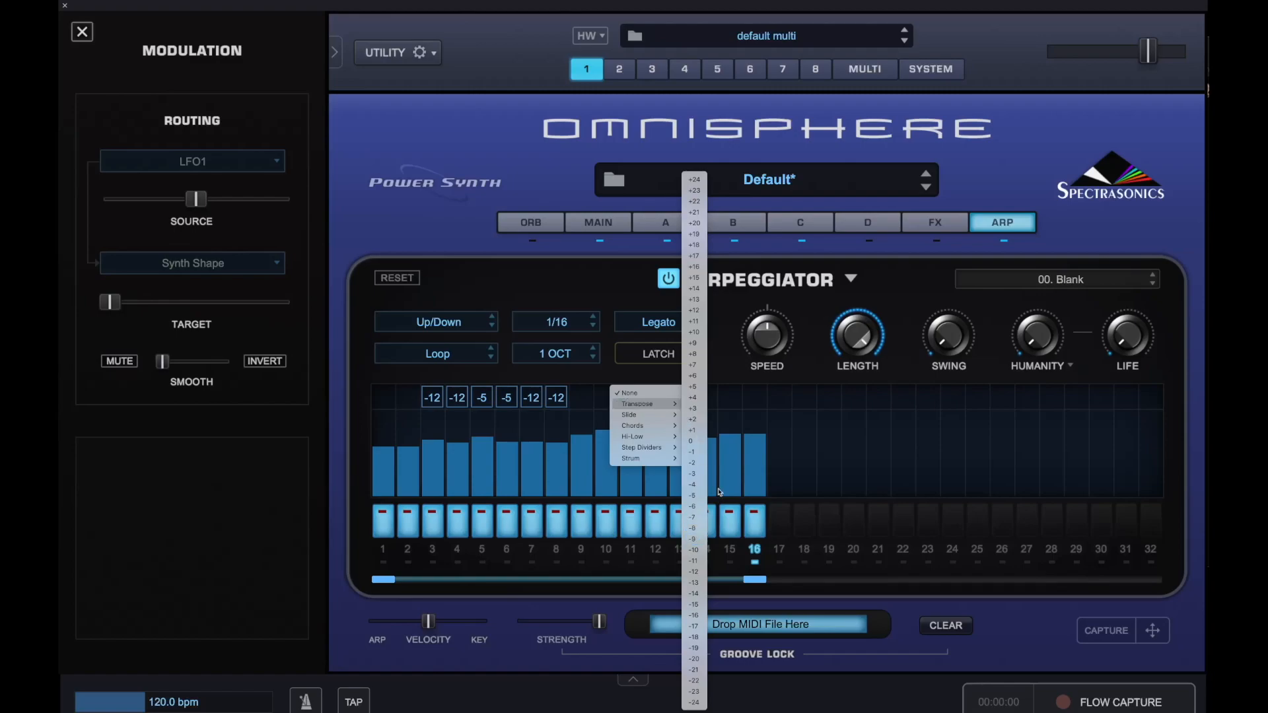
left_click(698, 494)
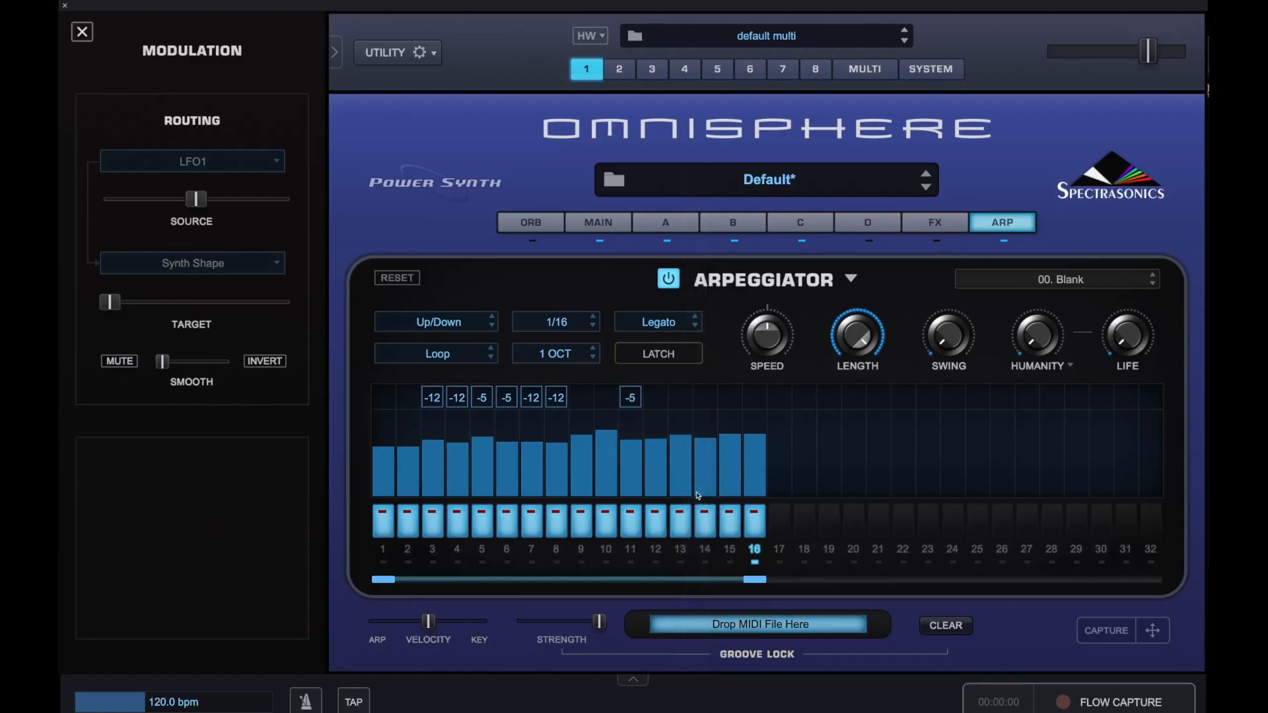
left_click(660, 405)
mouse_move(661, 404)
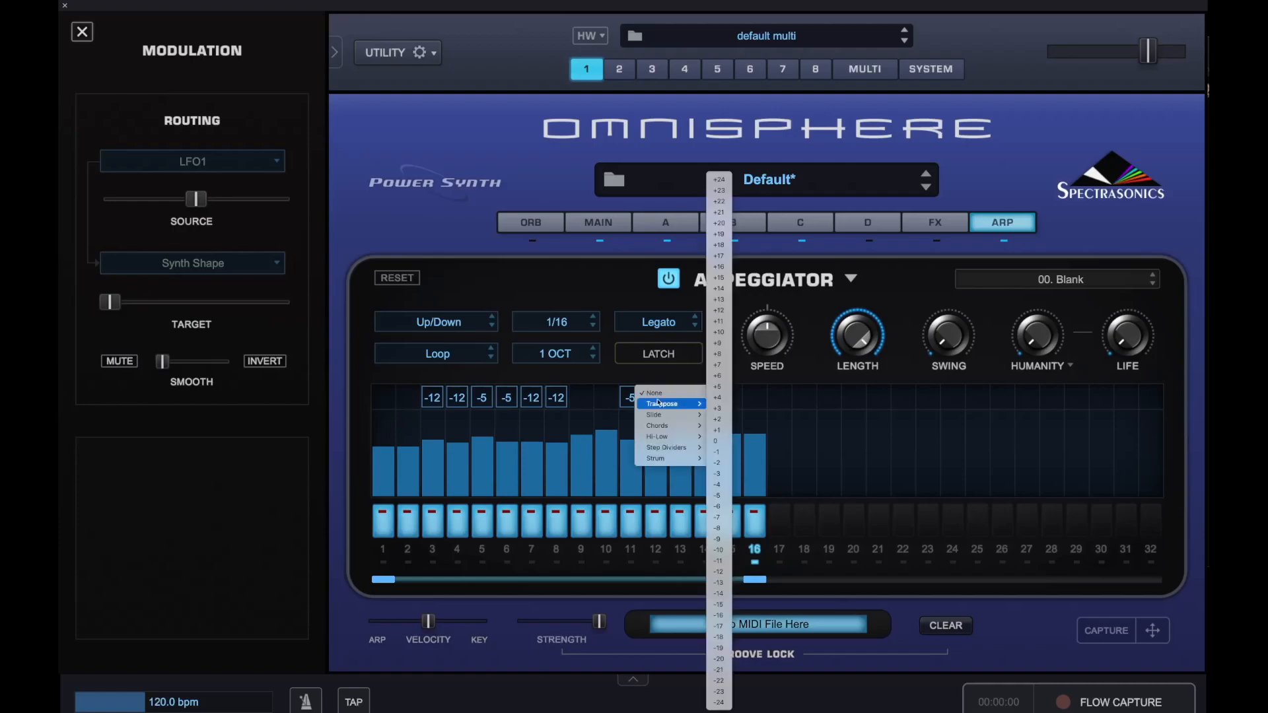
left_click(718, 539)
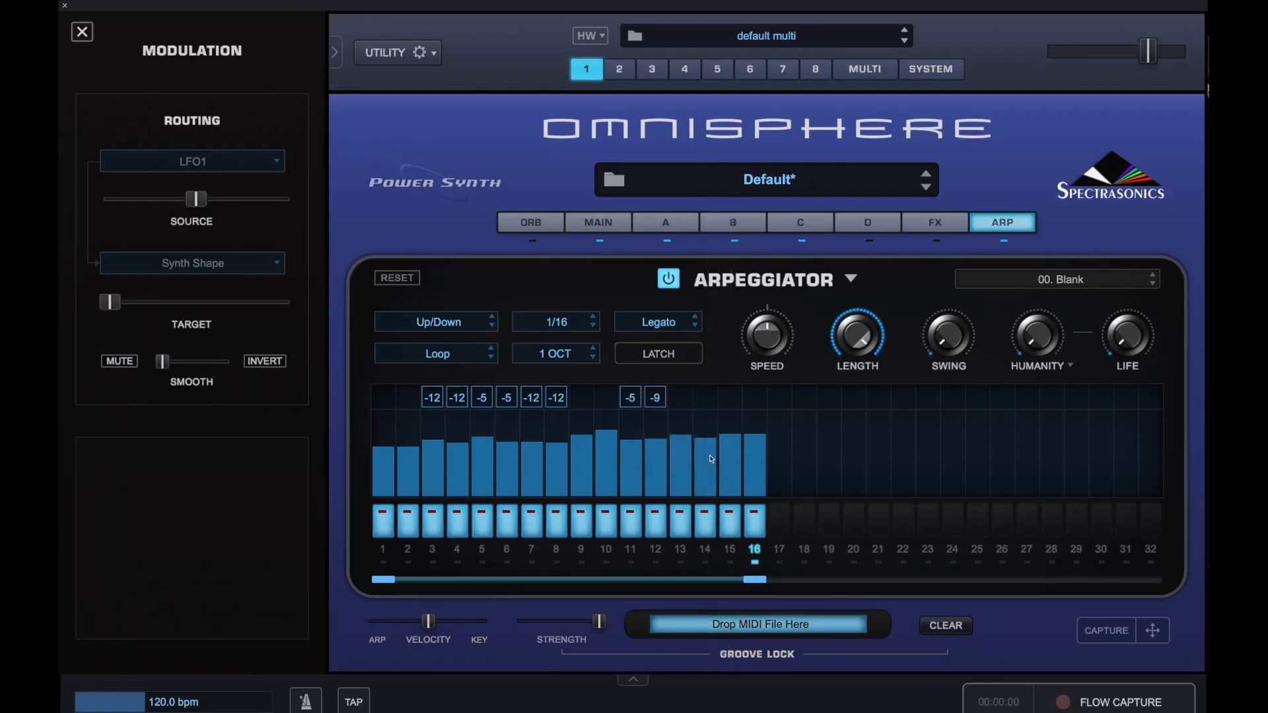
Transpose arpeggiator steps 13 and 14 by -2 semitones.
left_click(688, 402)
mouse_move(690, 403)
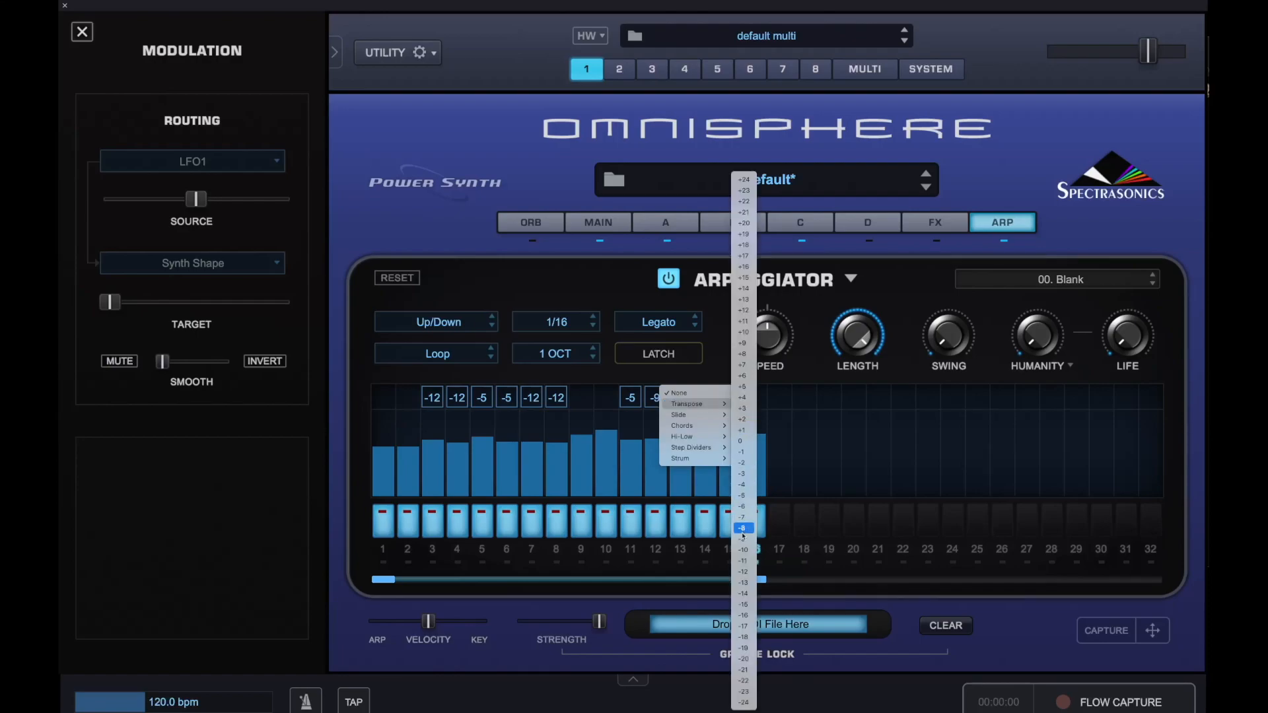
left_click(742, 462)
left_click(707, 396)
mouse_move(714, 404)
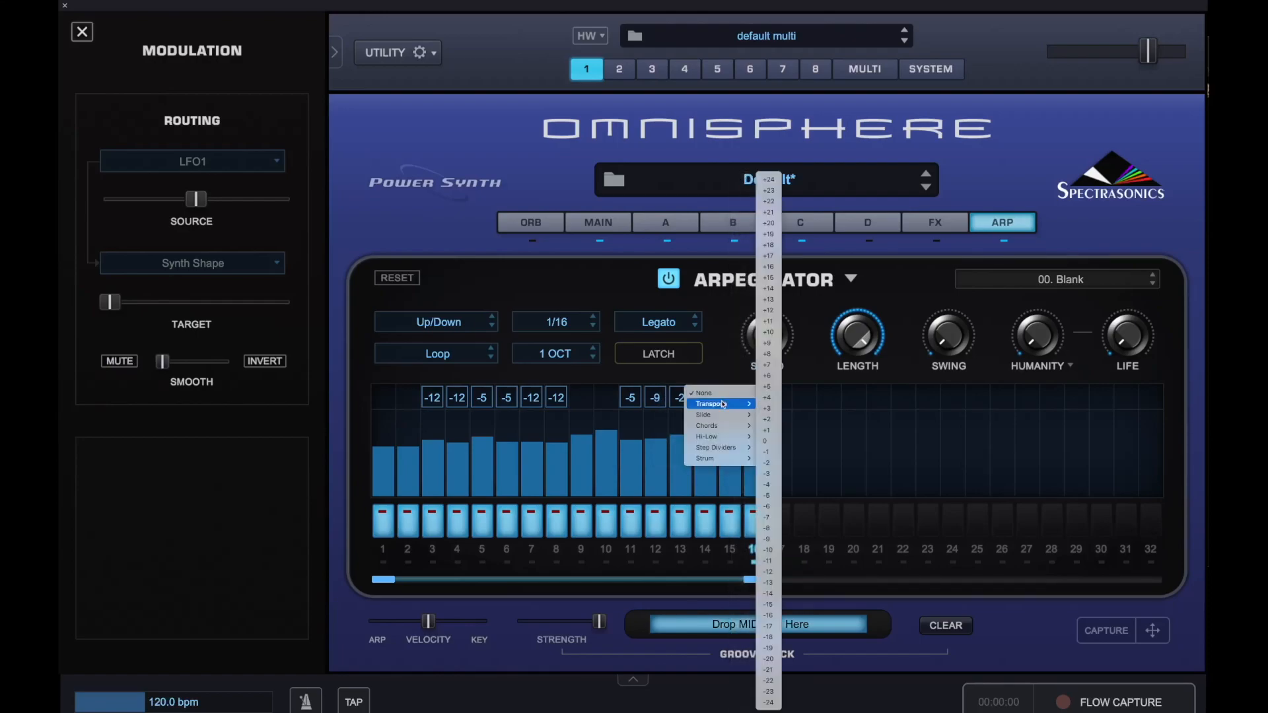
left_click(768, 462)
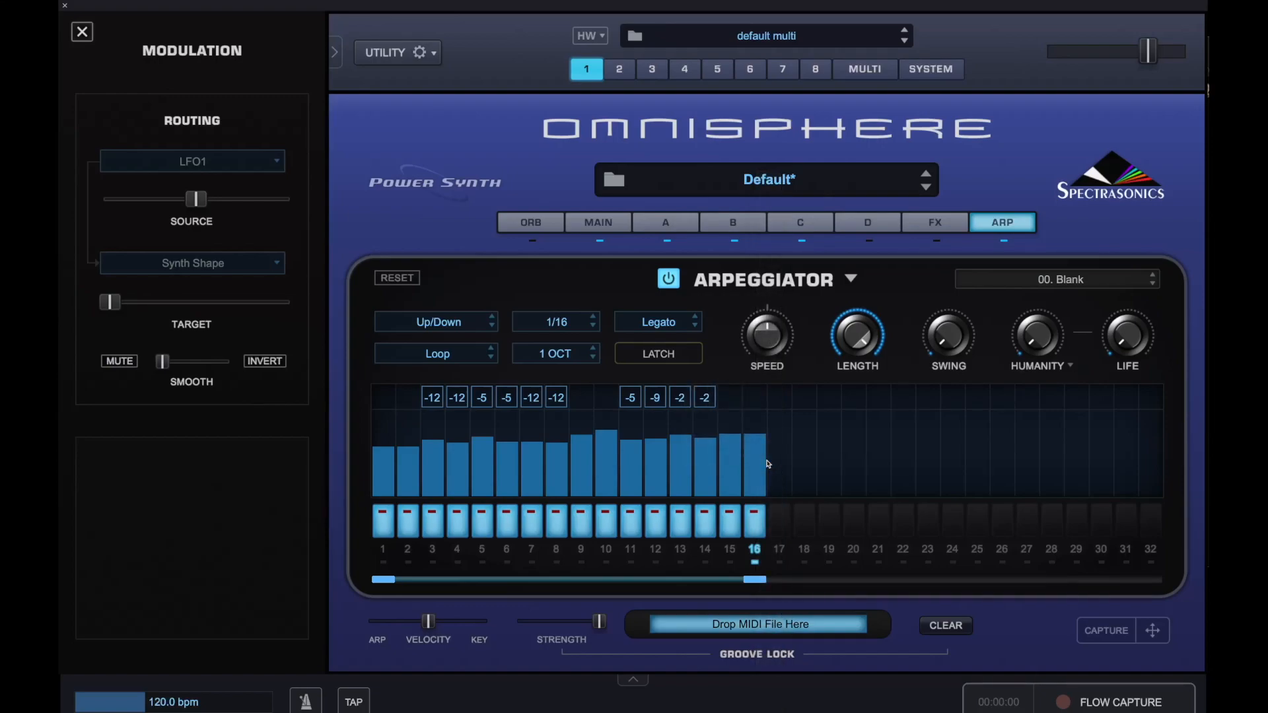
Transpose arpeggiator steps 15 and 16 by -14 semitones.
left_click(734, 399)
mouse_move(737, 403)
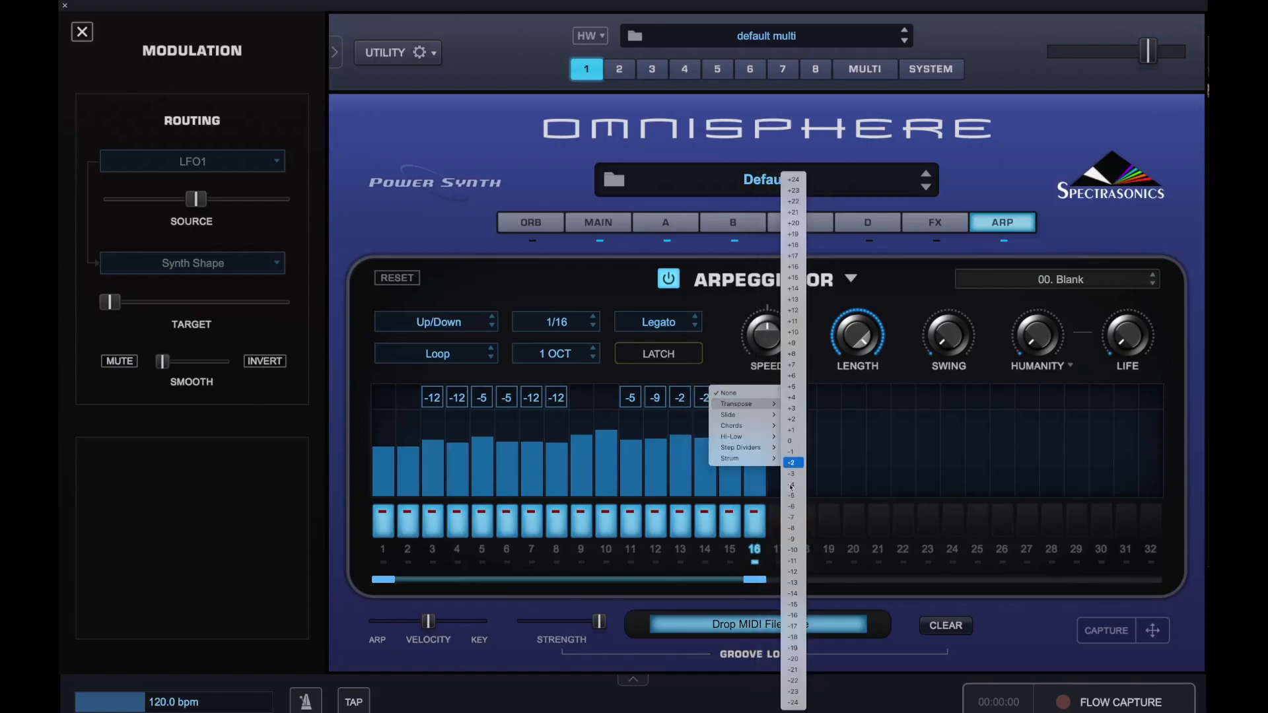
left_click(792, 593)
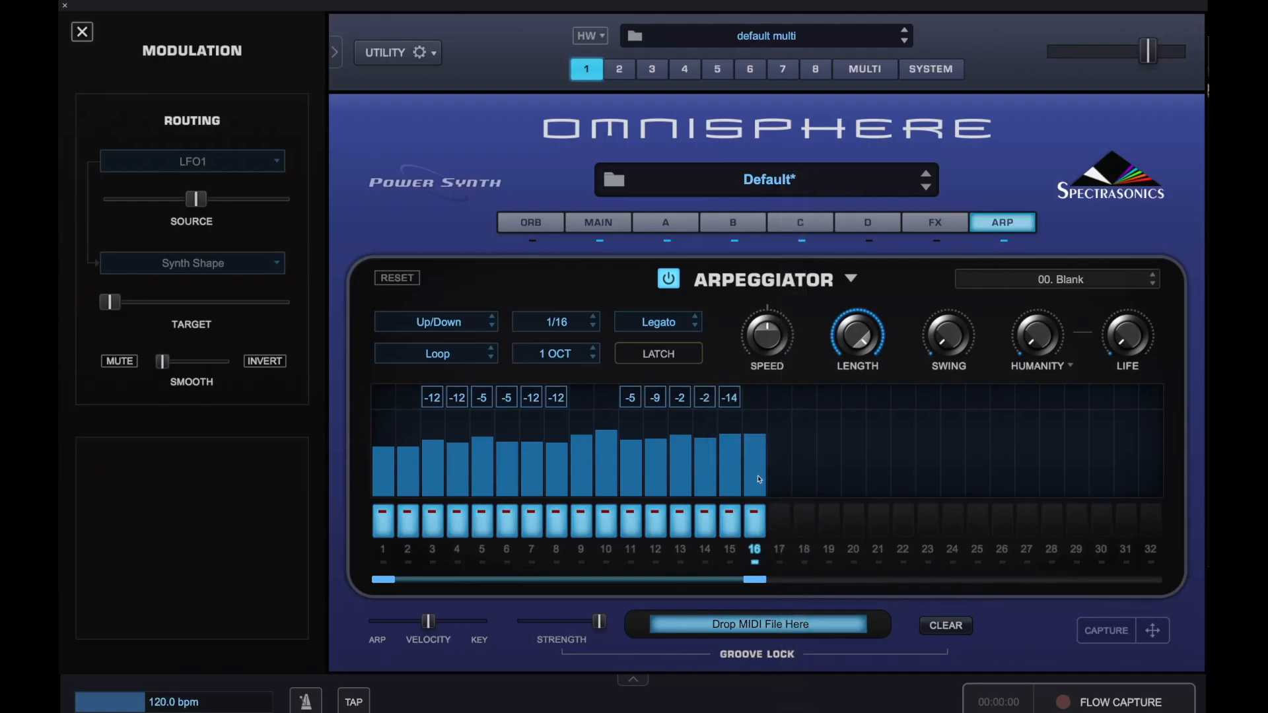
left_click(756, 399)
mouse_move(760, 404)
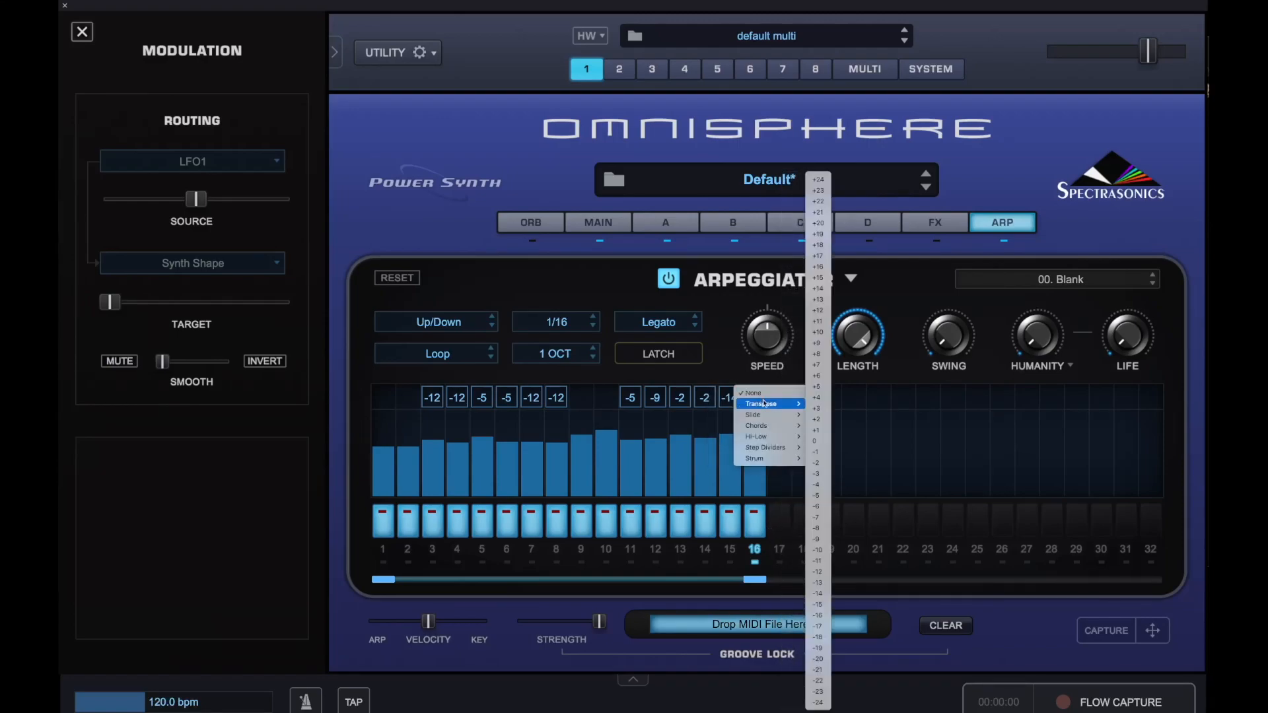
left_click(825, 593)
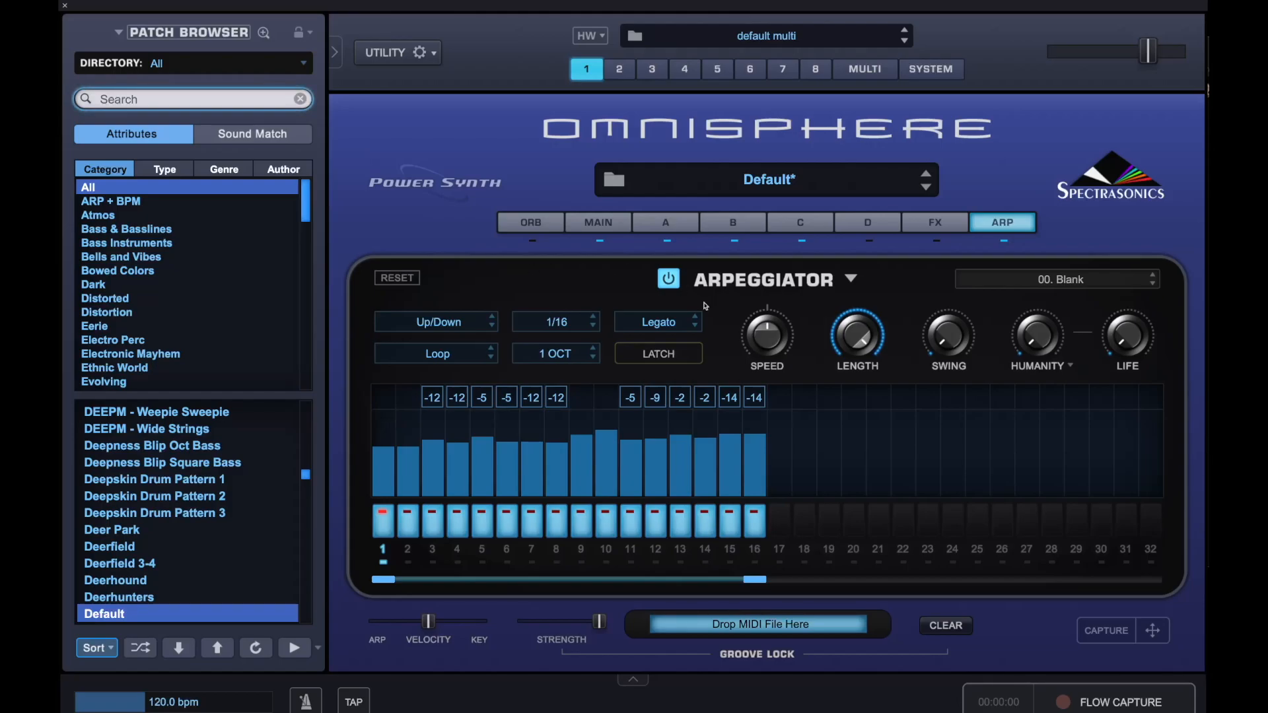
Shorten the arpeggiator's note length to well under half and set its clock division to 1/8.
left_click_drag(862, 348, 862, 471)
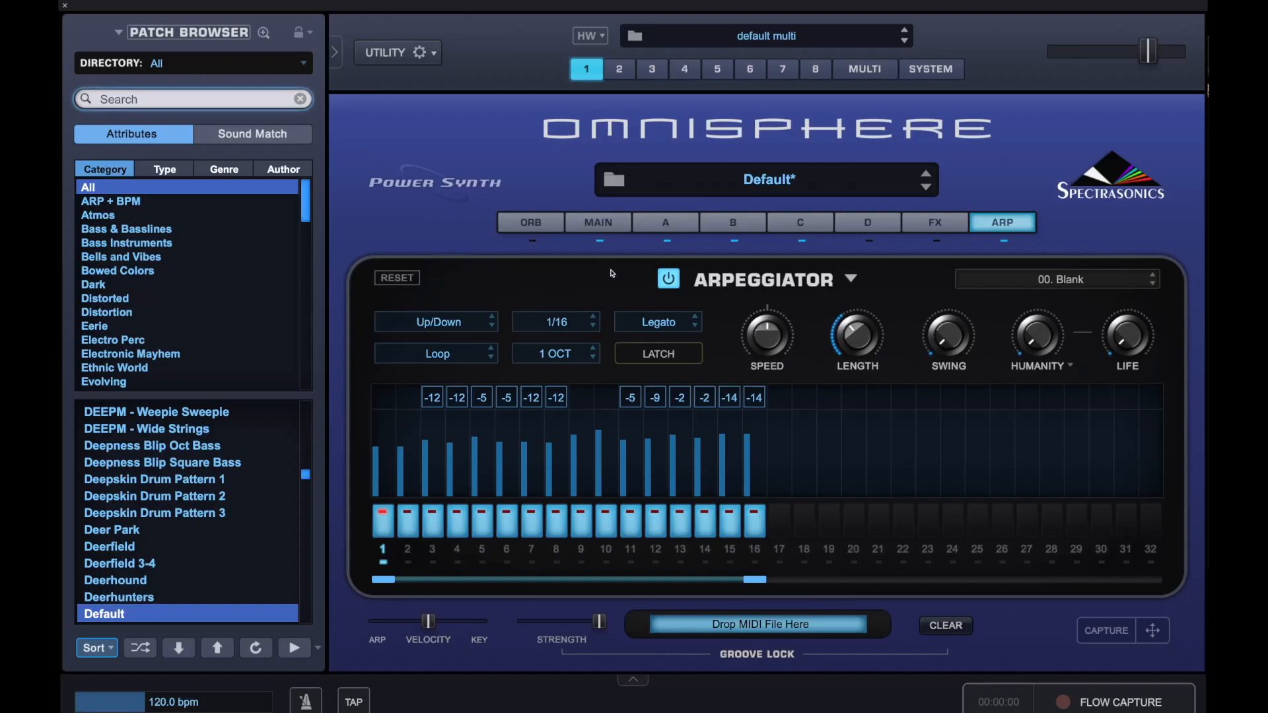
left_click(565, 325)
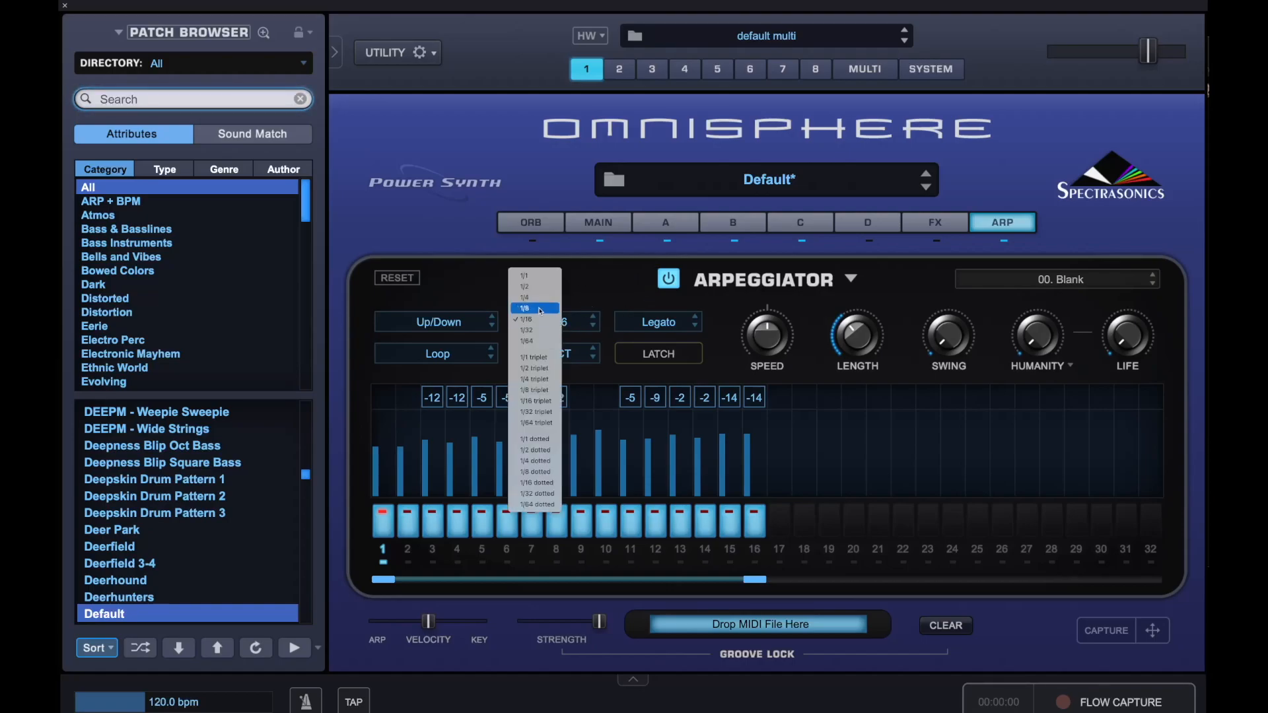
left_click(540, 309)
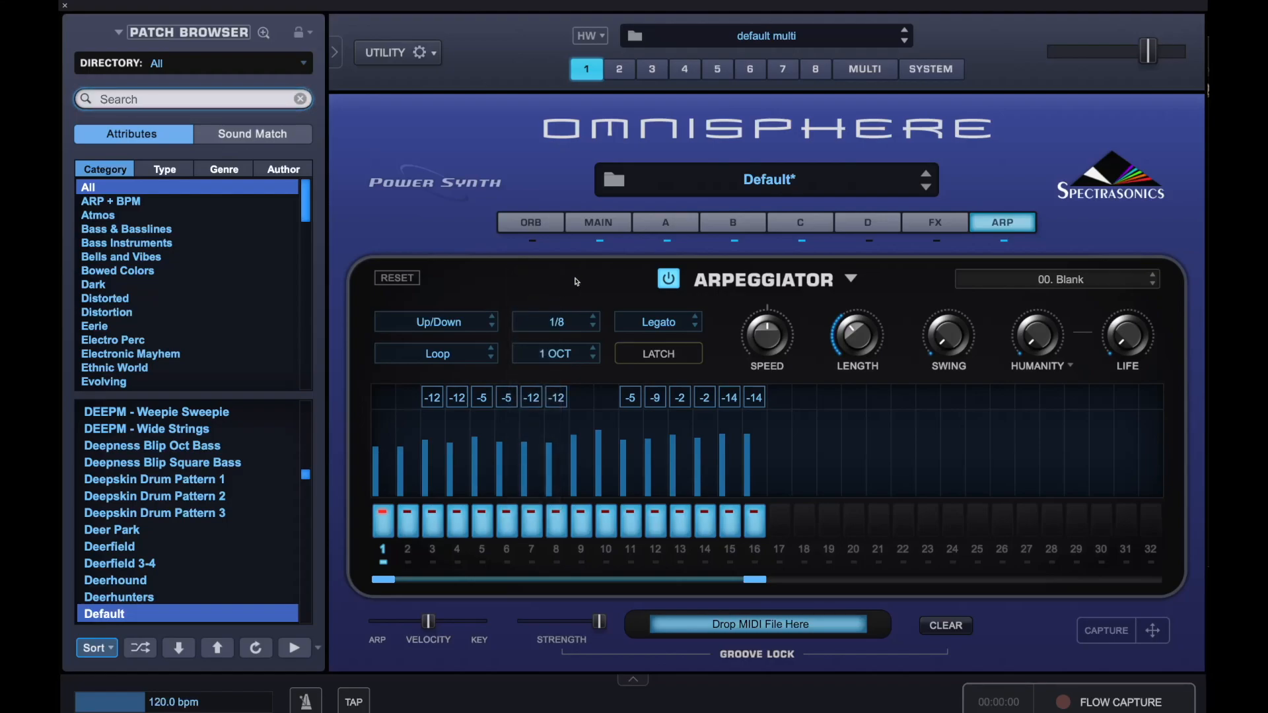
Open the settings of layer A.
left_click(666, 229)
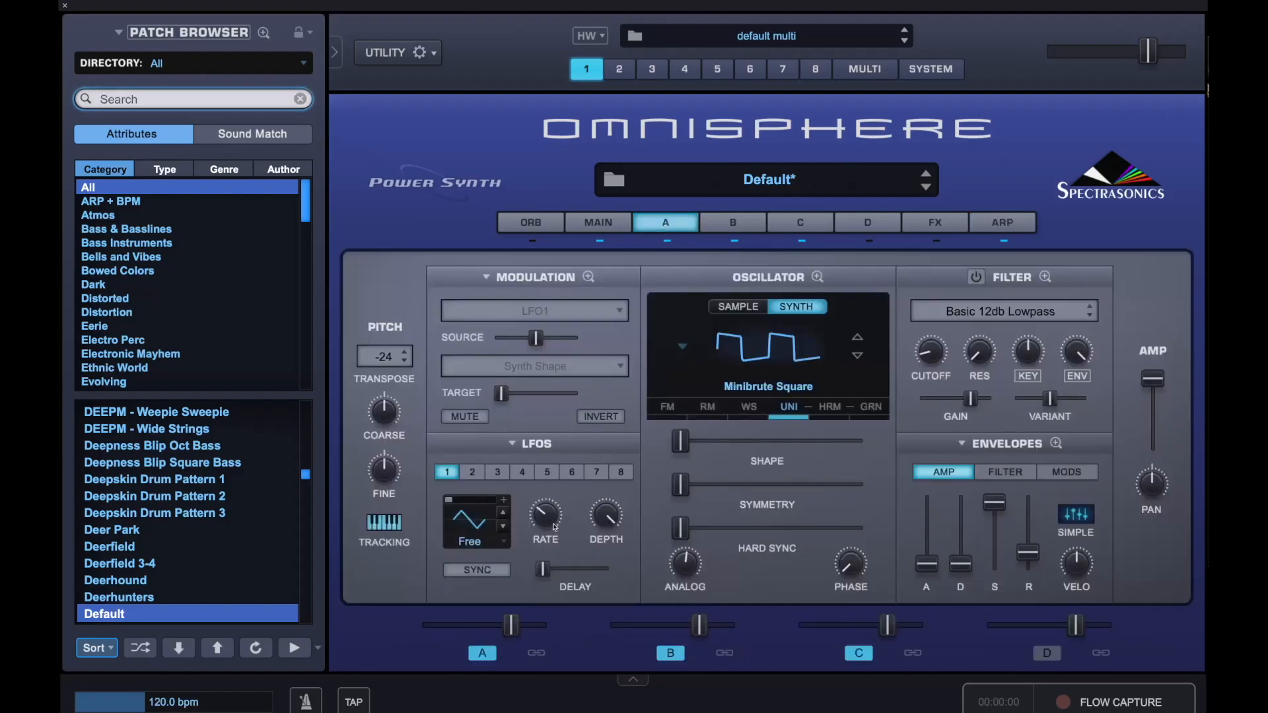